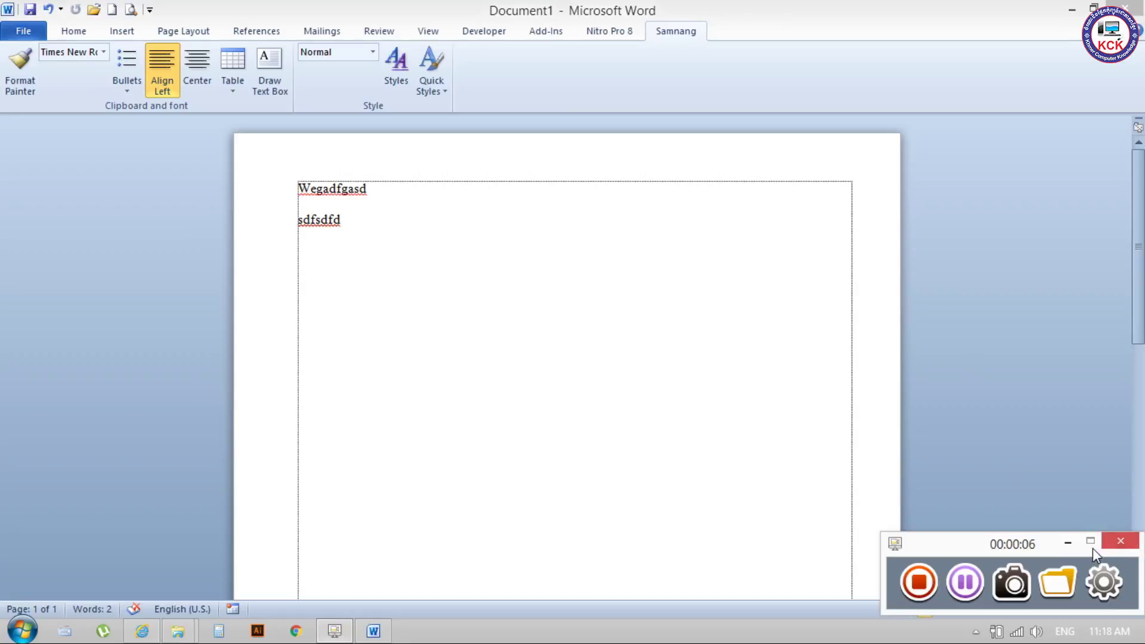
Delete both placeholder text lines so the page is blank, then launch Visual Basic from the Developer tab
left_click(1067, 543)
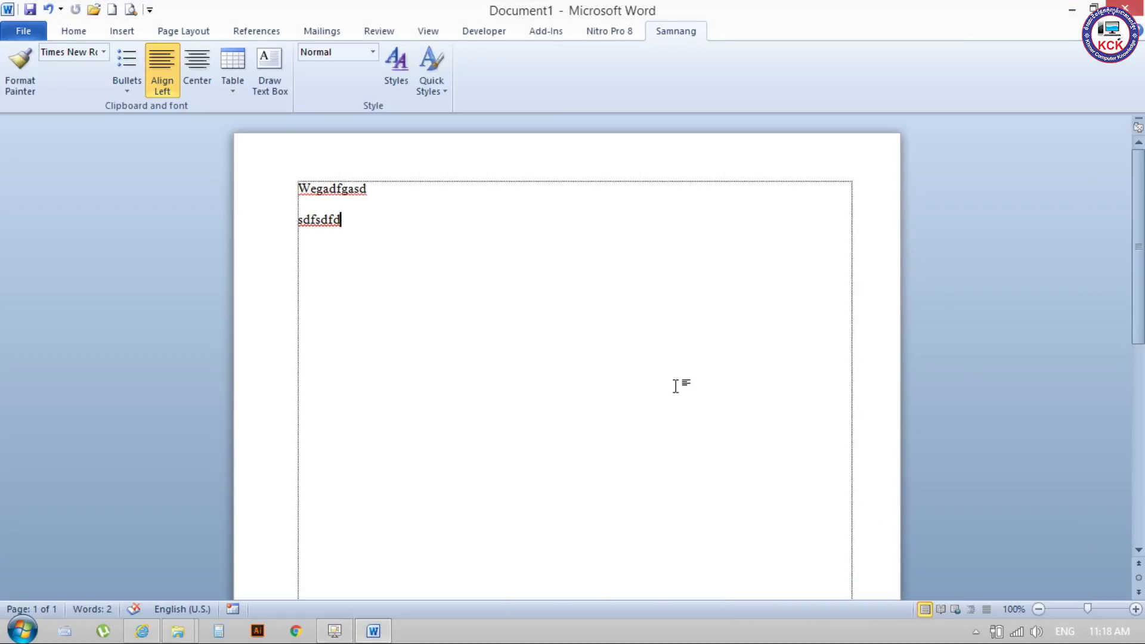
left_click(514, 33)
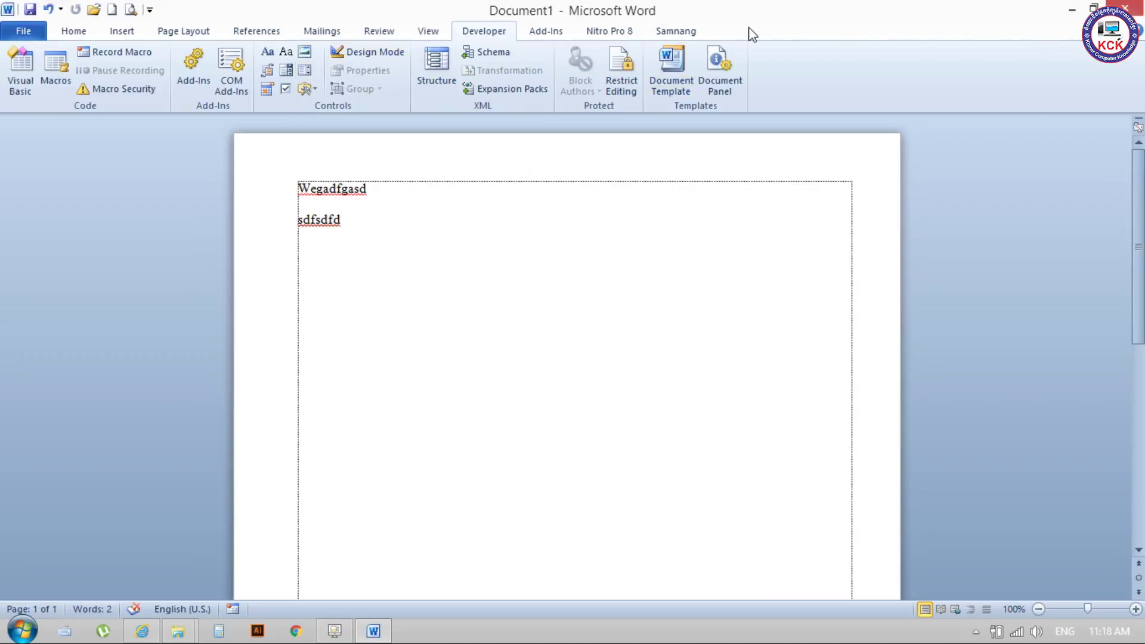
left_click(676, 32)
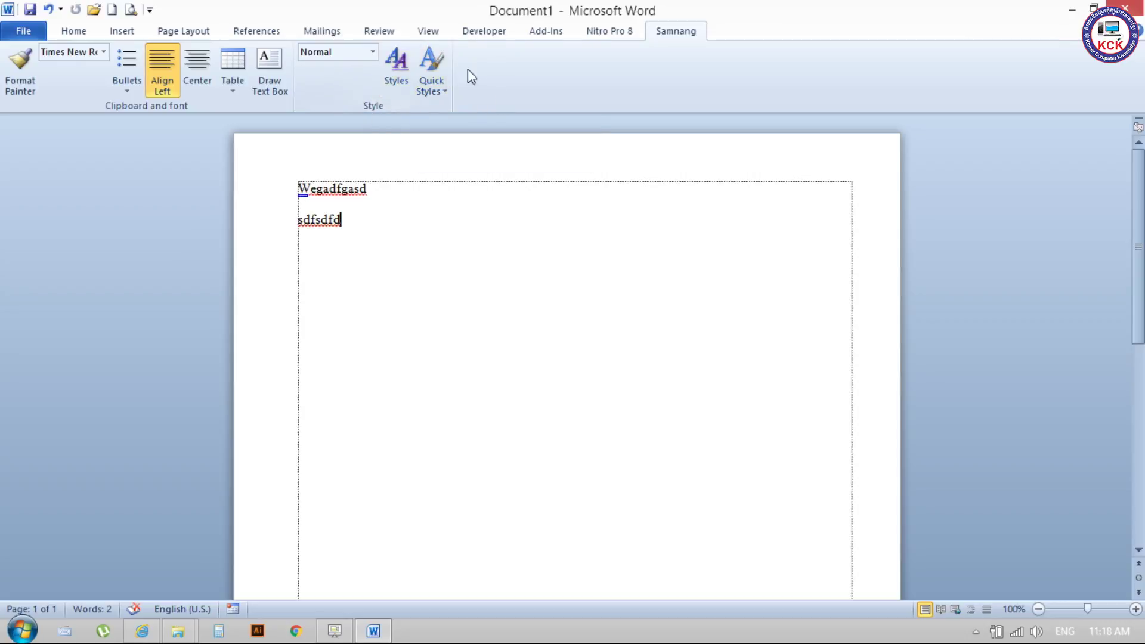
left_click(481, 31)
left_click_drag(447, 259, 281, 181)
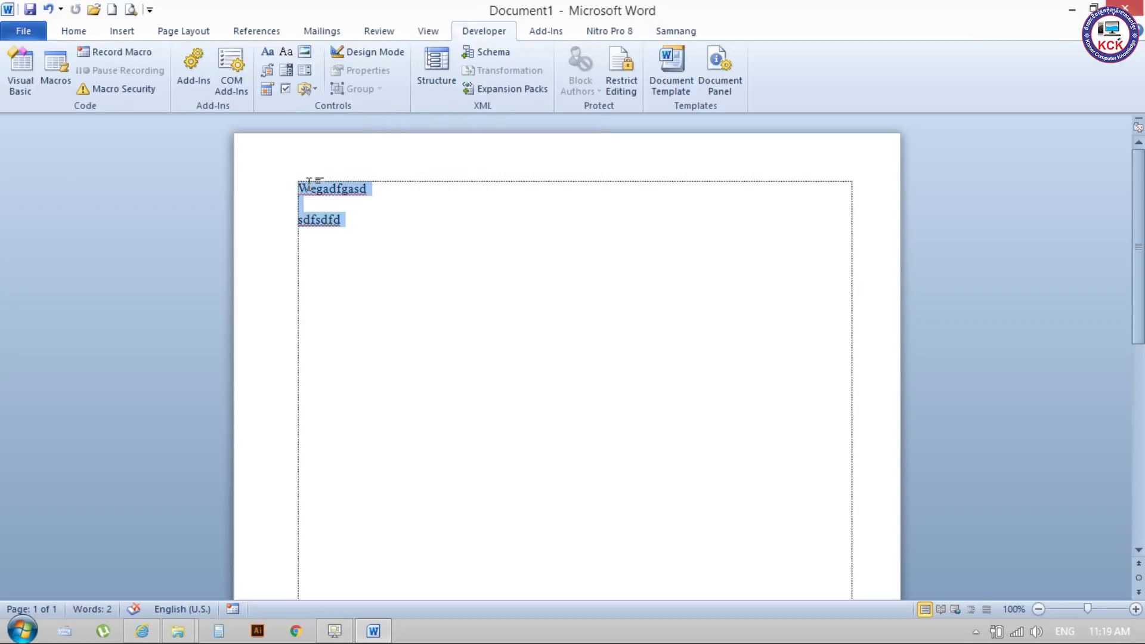
key("Delete")
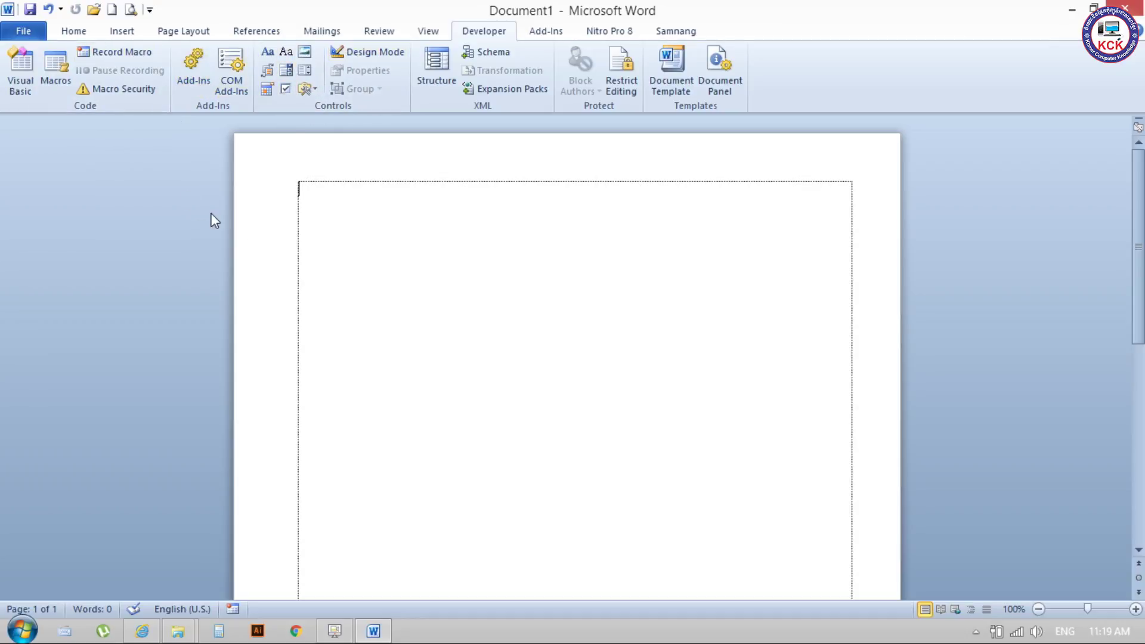
left_click(20, 65)
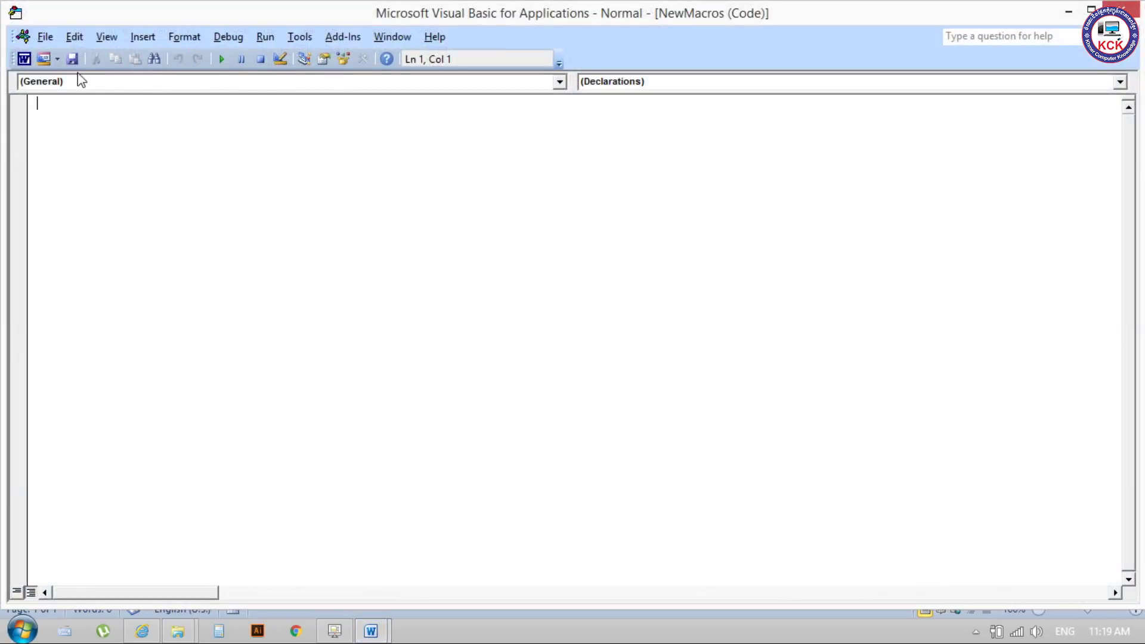
Insert a new UserForm and draw a CommandButton near its top-left corner
left_click(42, 58)
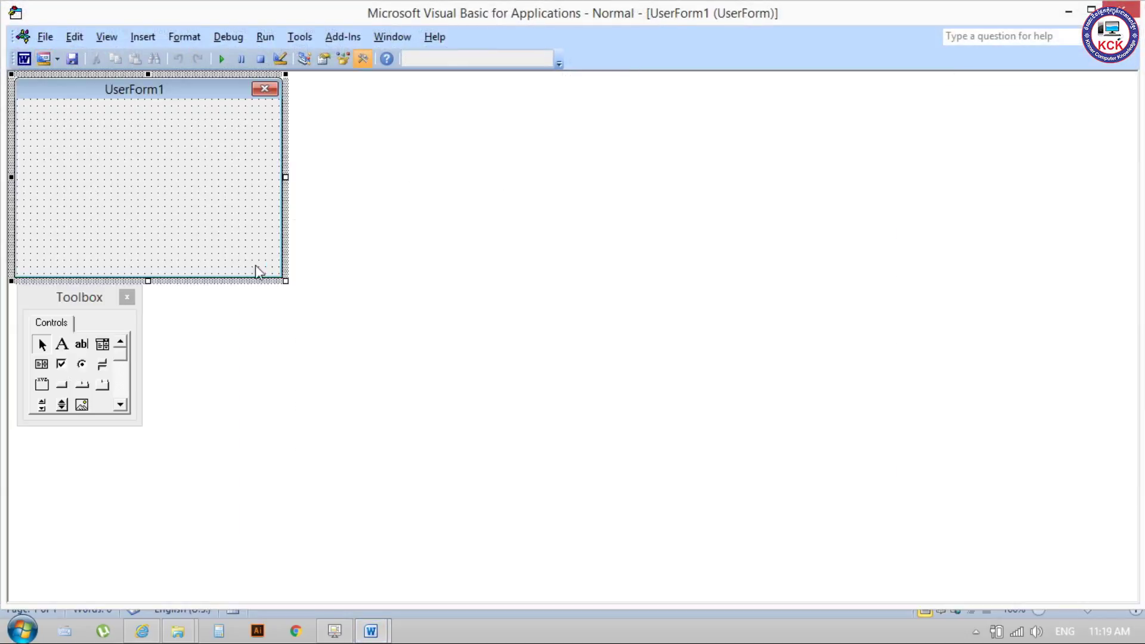
left_click(62, 385)
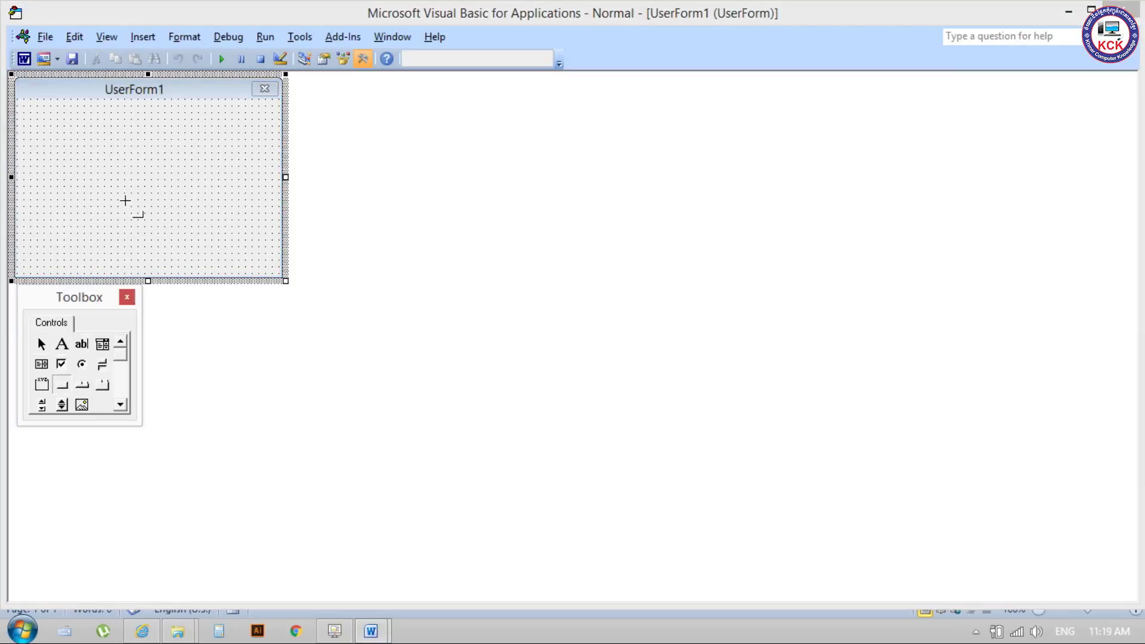
left_click_drag(63, 126, 108, 170)
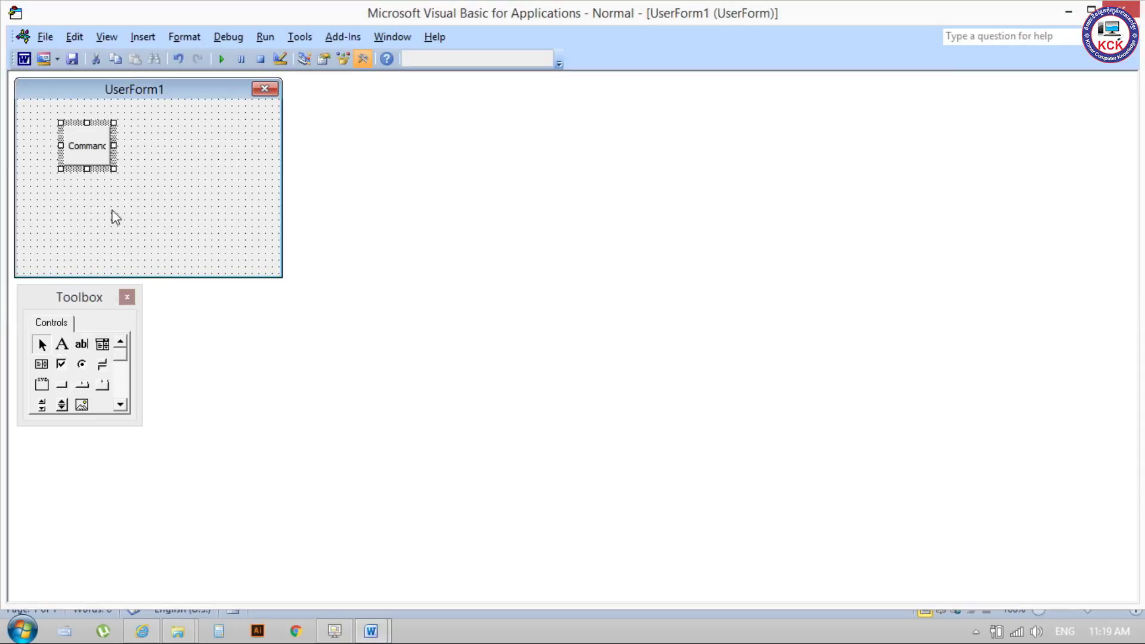
double_click(94, 146)
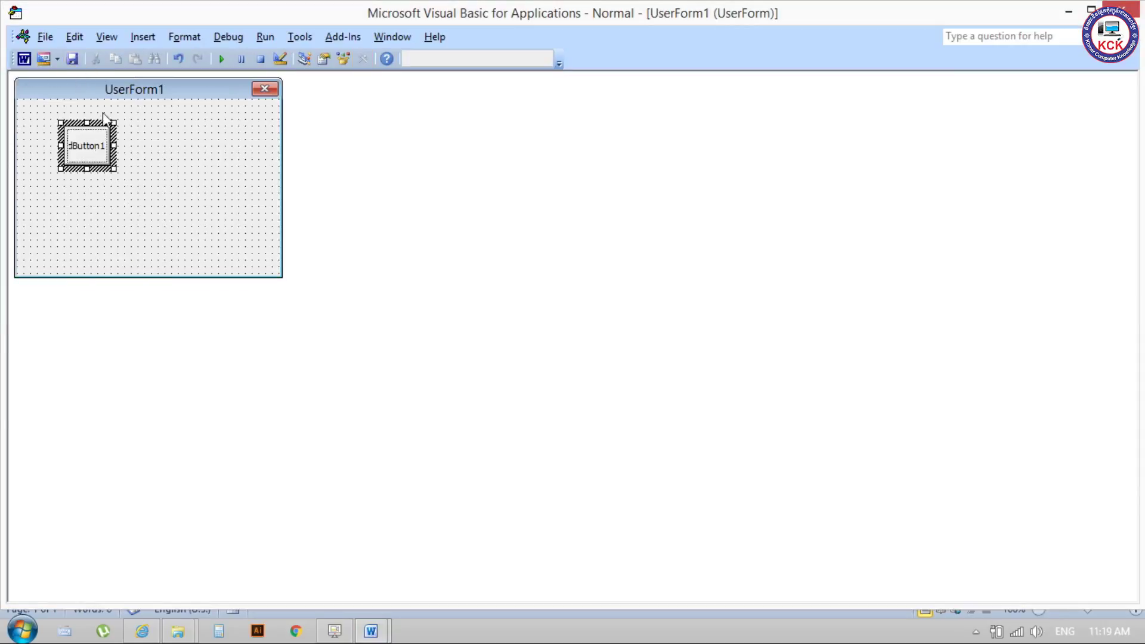
Set the command button's Caption property to Test in the Properties window
left_click(322, 62)
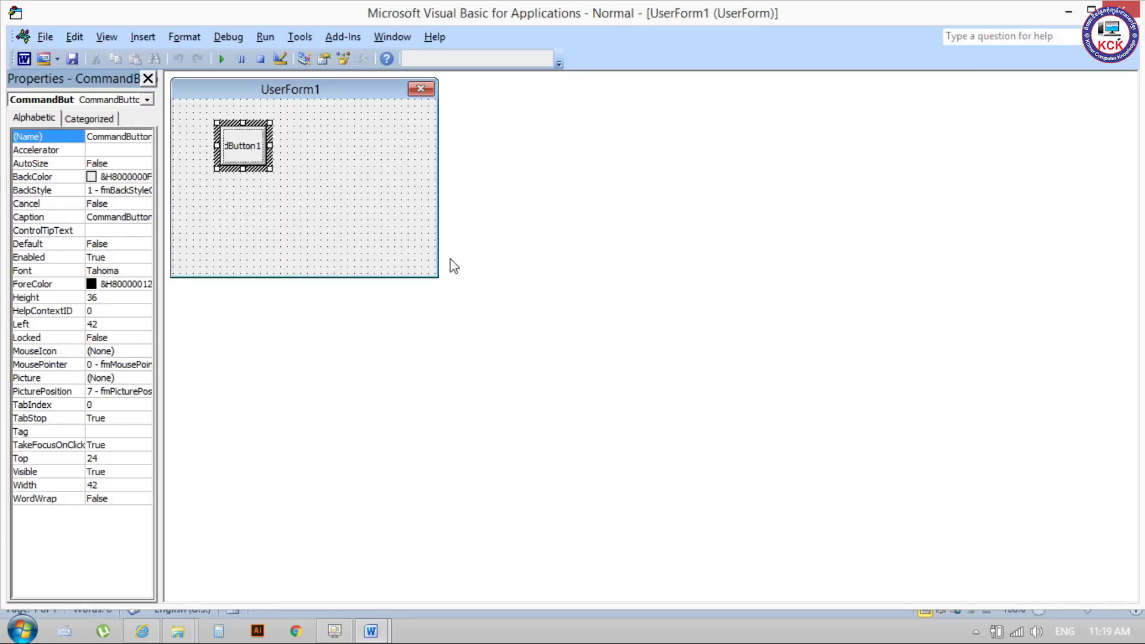
mouse_move(107, 79)
left_mouse_down()
mouse_move(988, 161)
mouse_move(987, 96)
left_mouse_up()
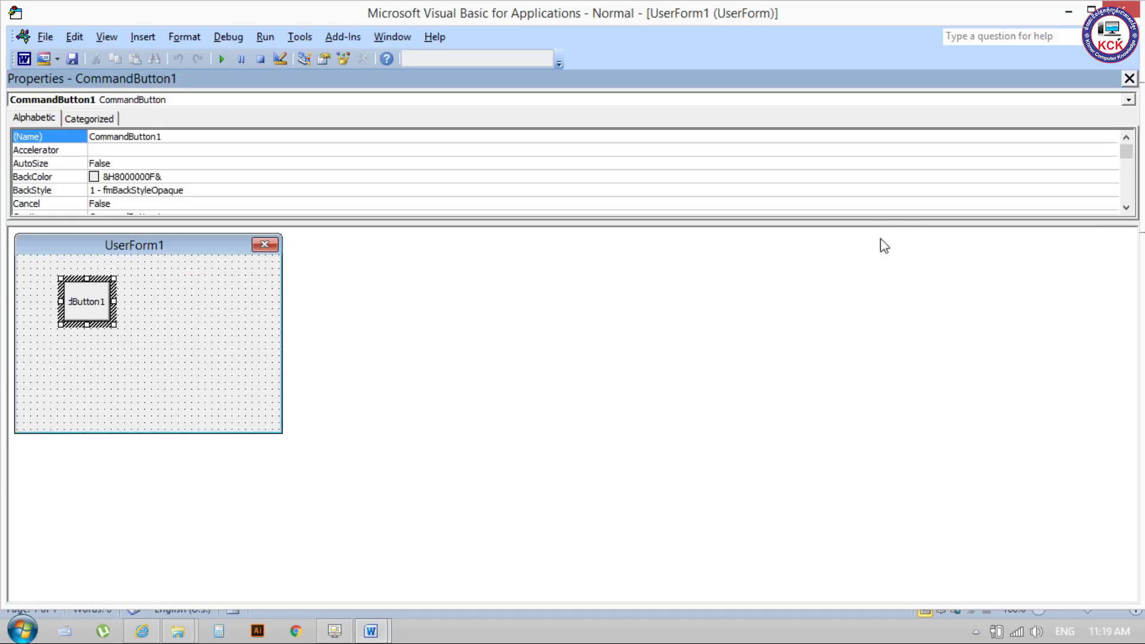
mouse_move(36, 79)
left_mouse_down()
mouse_move(577, 382)
mouse_move(628, 292)
left_mouse_up()
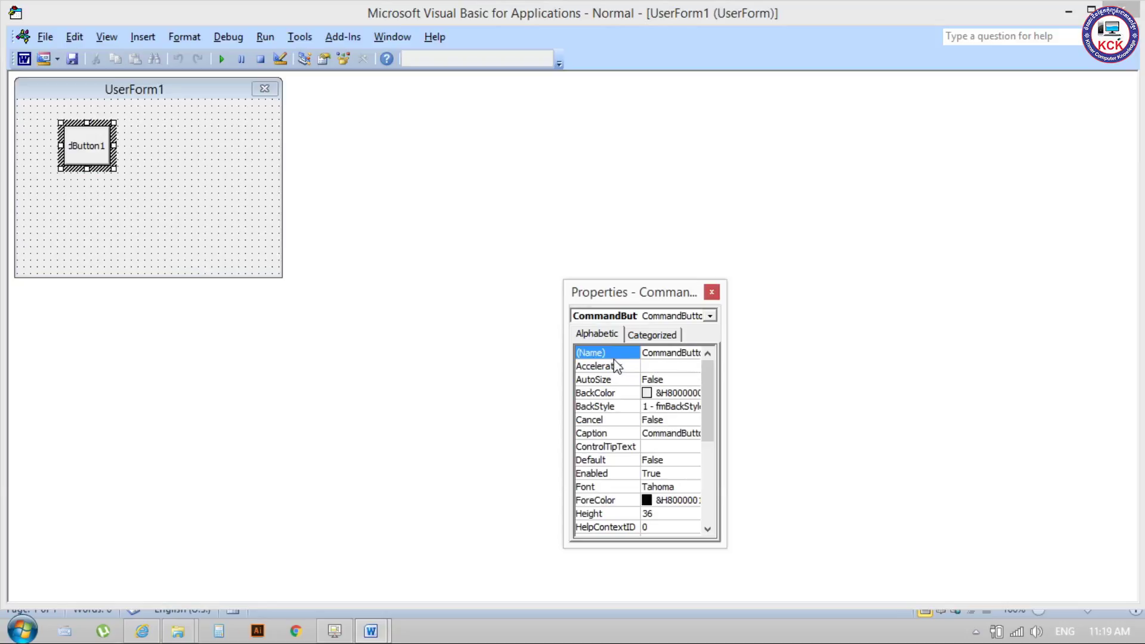
mouse_move(710, 416)
left_mouse_down()
mouse_move(712, 452)
mouse_move(714, 438)
left_mouse_up()
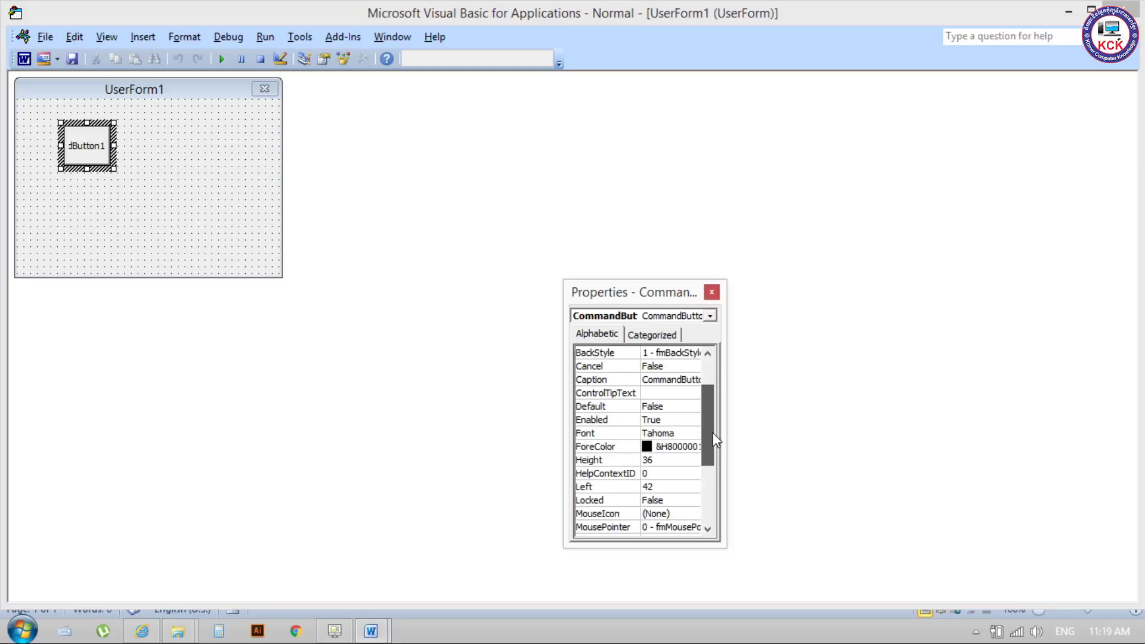
left_click(582, 381)
type("a")
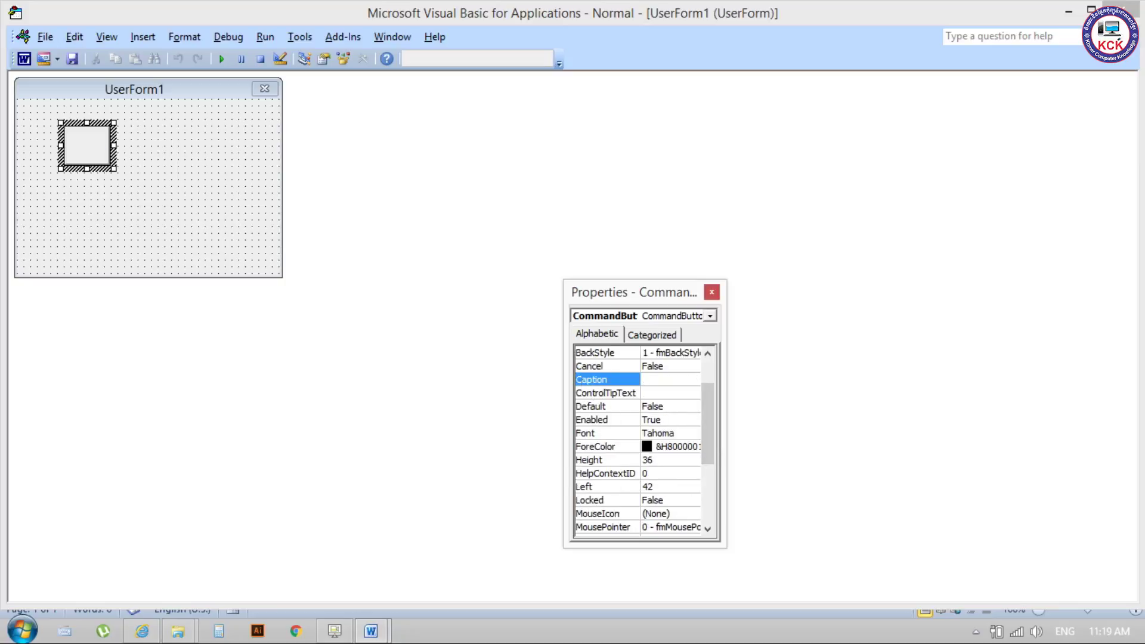
type("Test")
left_click(711, 291)
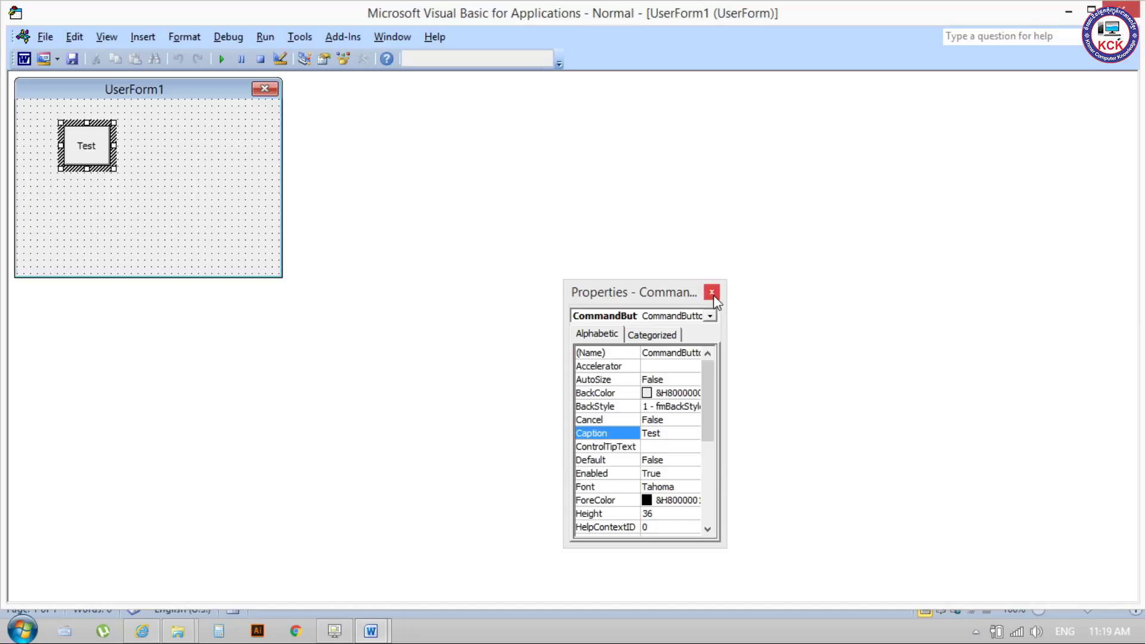
left_click(94, 210)
left_click(86, 145)
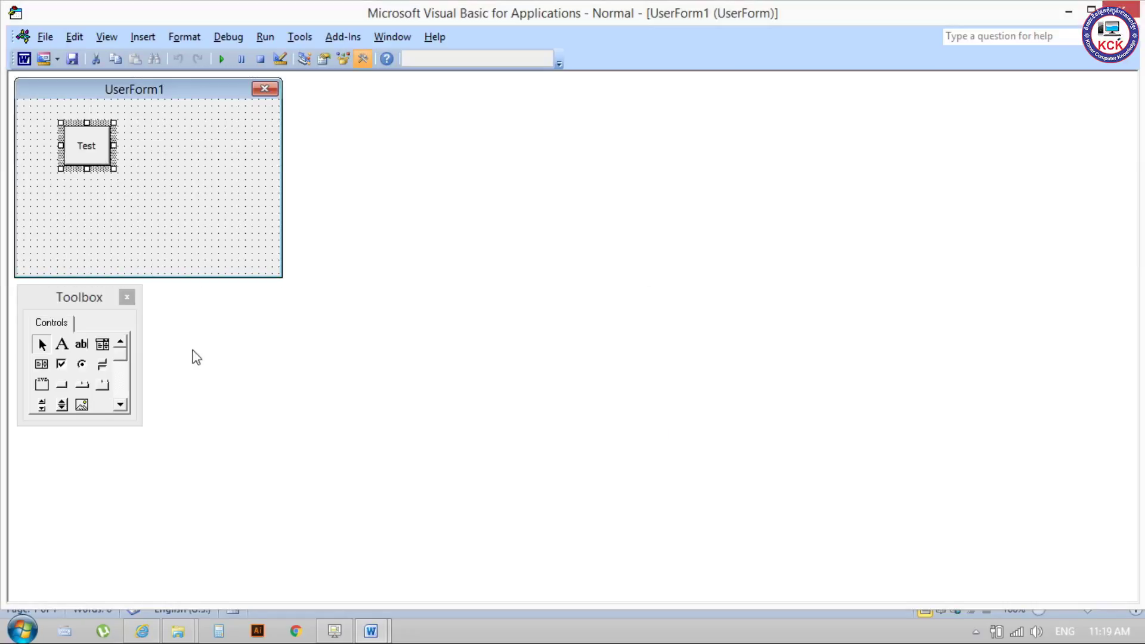
Open the Test button's Click procedure and indent its empty line
right_click(95, 151)
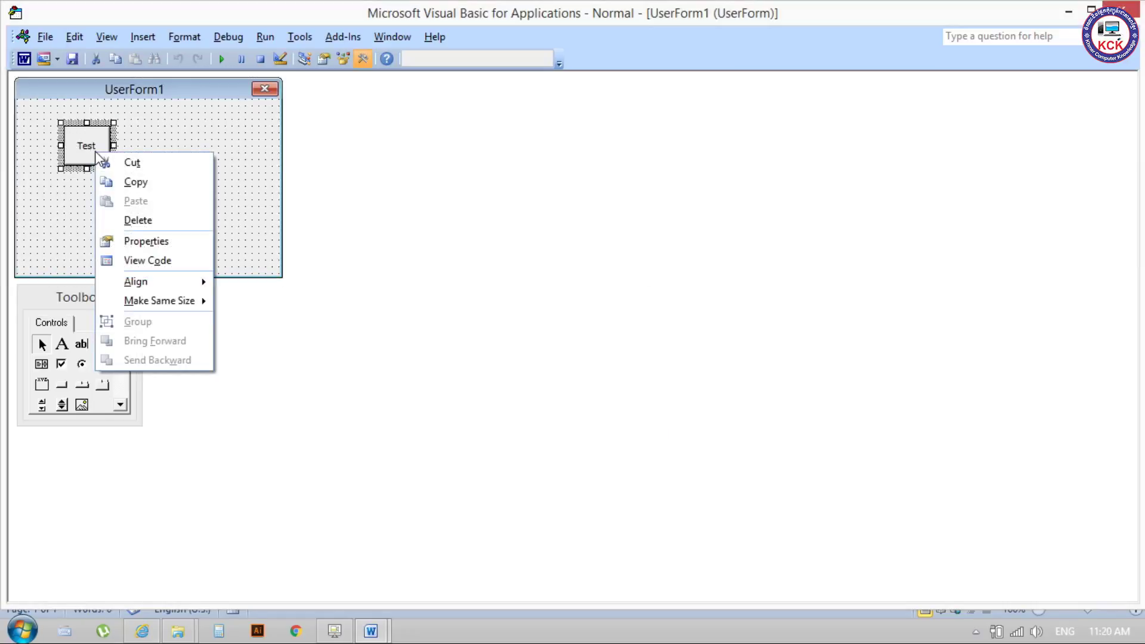
left_click(188, 137)
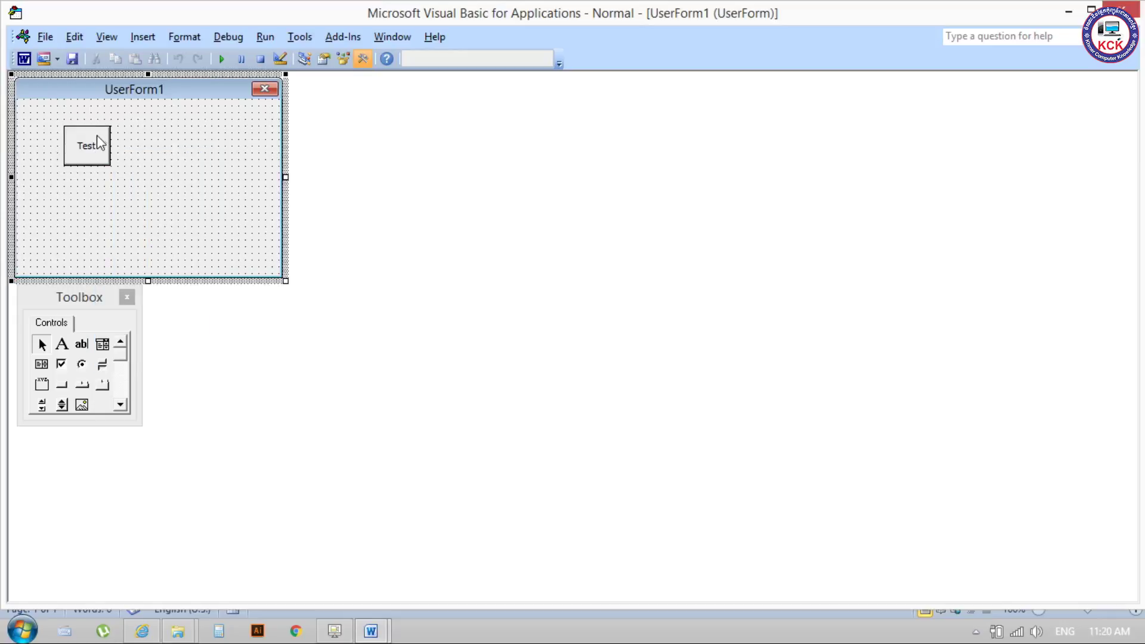
double_click(96, 135)
key("Tab")
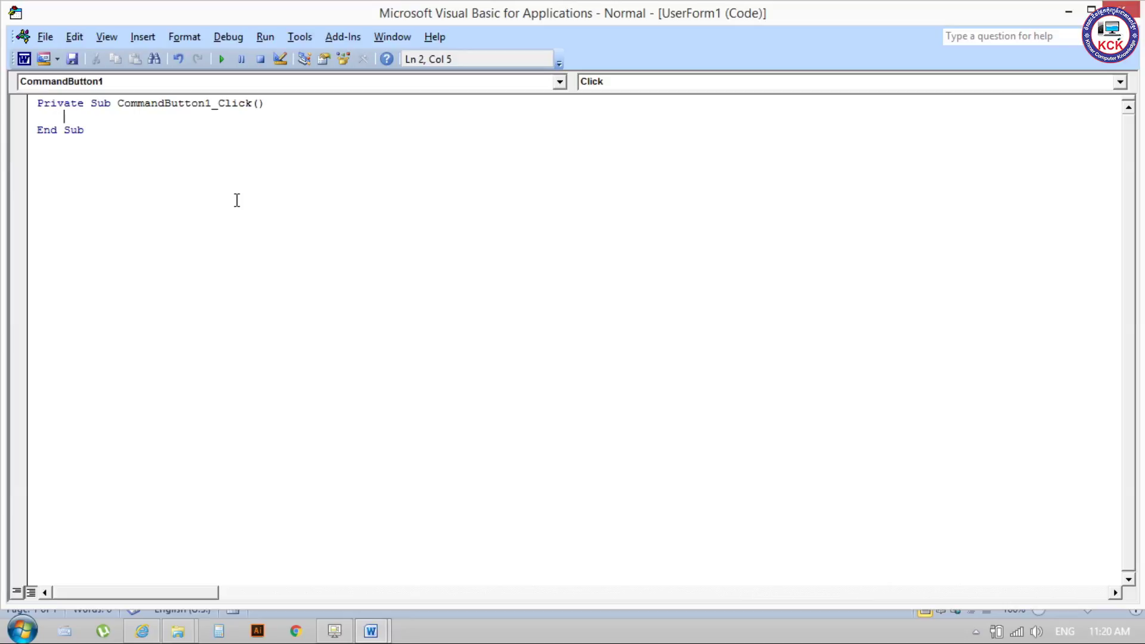
Type MsgBox ("Hello", using code completion for the MsgBox keyword
type("mst")
key("ctrl+space")
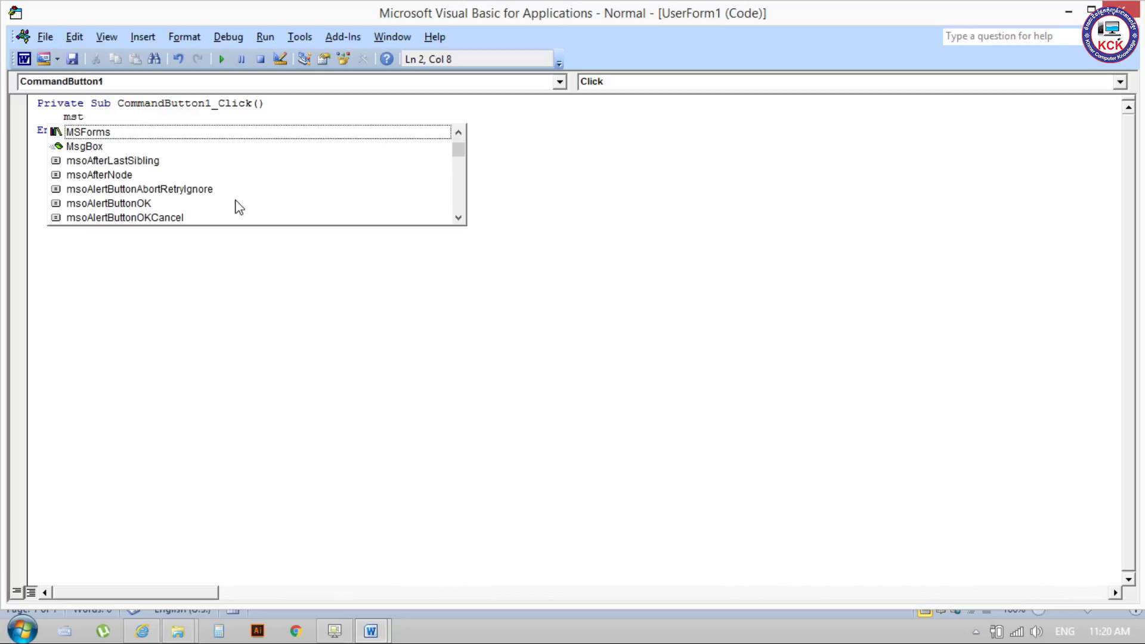
key("BackSpace")
key("BackSpace")
type("s")
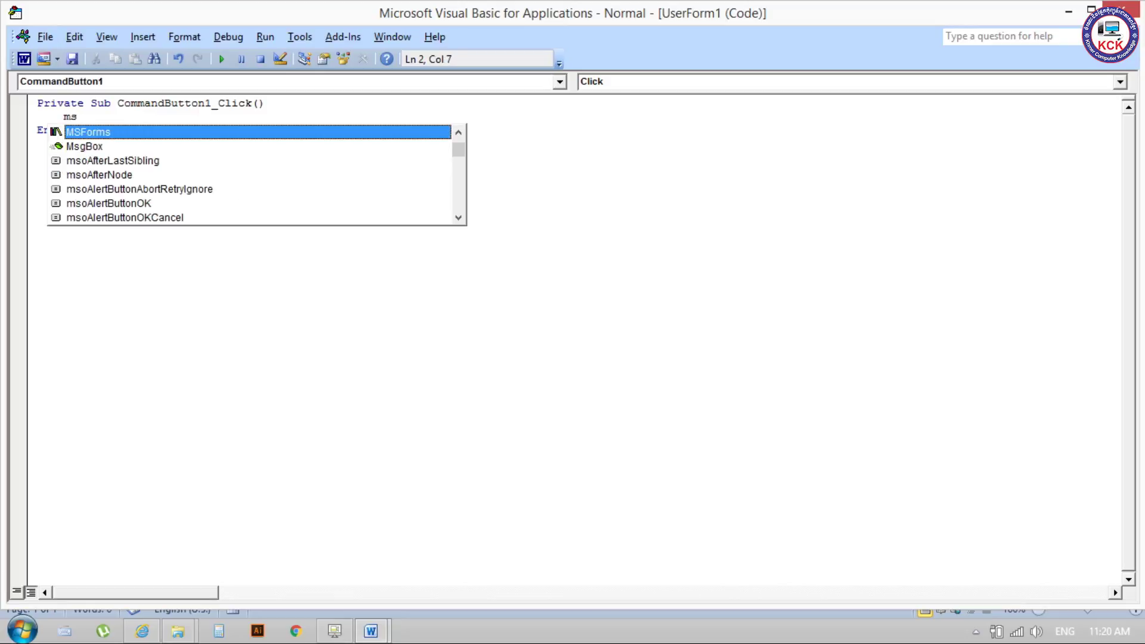
type("gbo.")
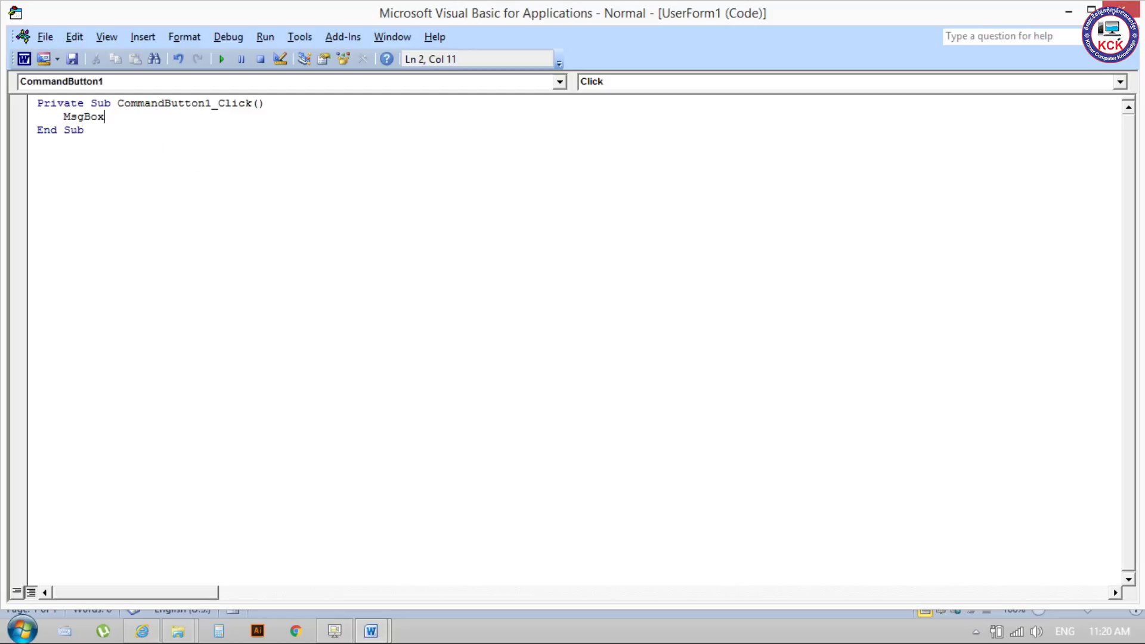
type(" \"")
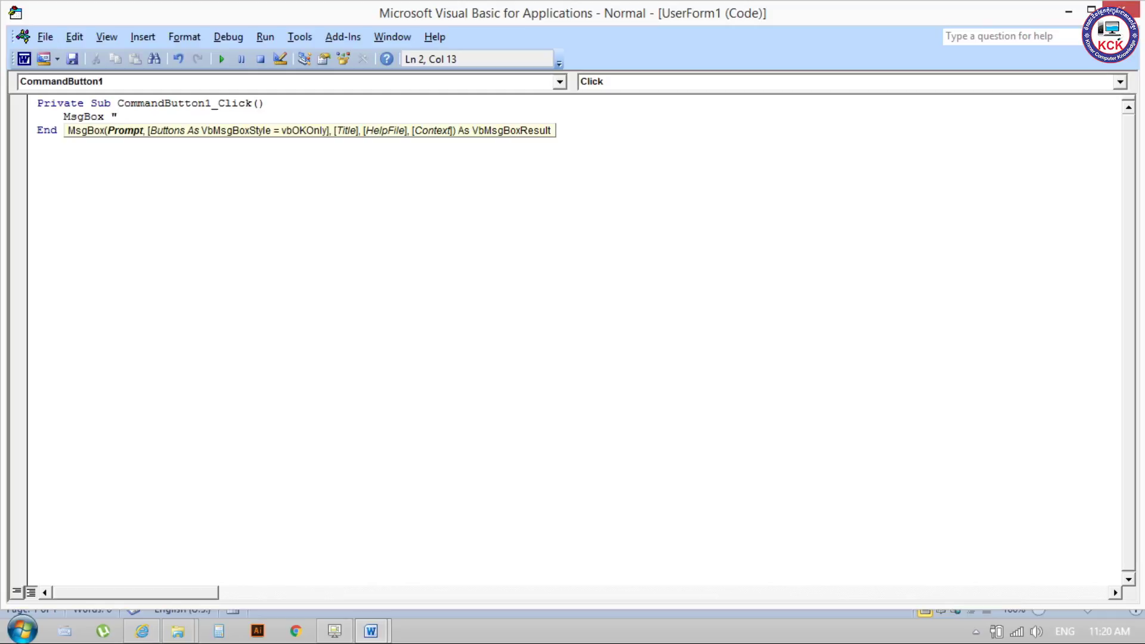
type("Hello")
type("(")
left_click(191, 113)
type(",")
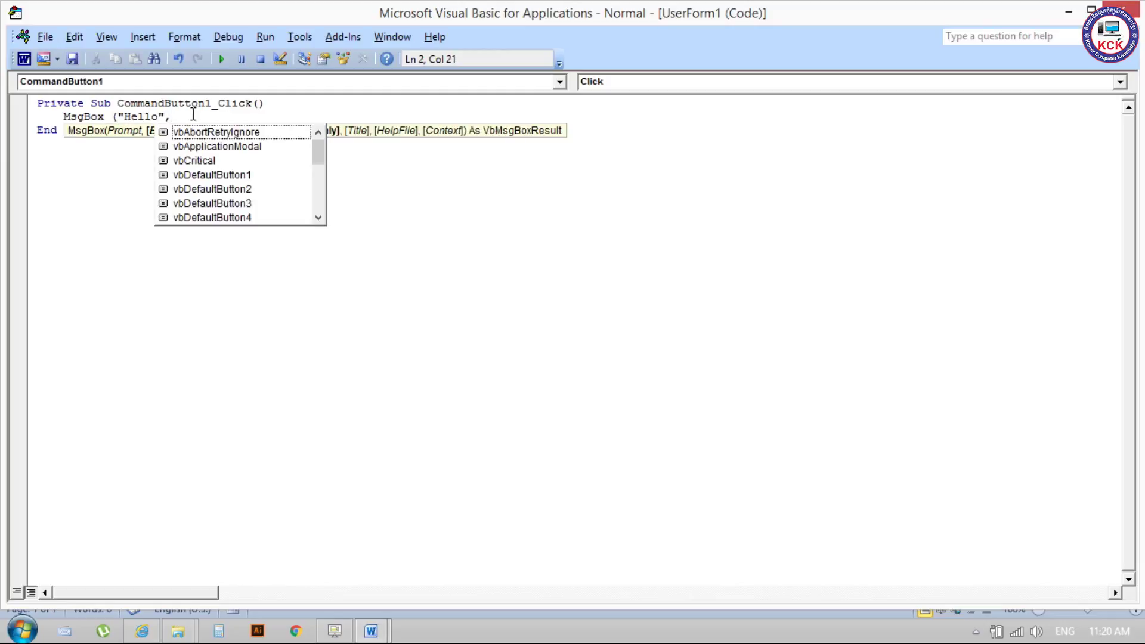
Add vbOKCancel from the suggestion list and the title "Message" to the MsgBox call
mouse_move(323, 157)
left_mouse_down()
mouse_move(325, 181)
mouse_move(328, 158)
left_mouse_up()
left_click(319, 219)
left_click(319, 218)
left_click(319, 219)
left_click(319, 218)
left_click(318, 218)
left_click(319, 218)
left_click(319, 218)
left_click(318, 218)
left_click(319, 218)
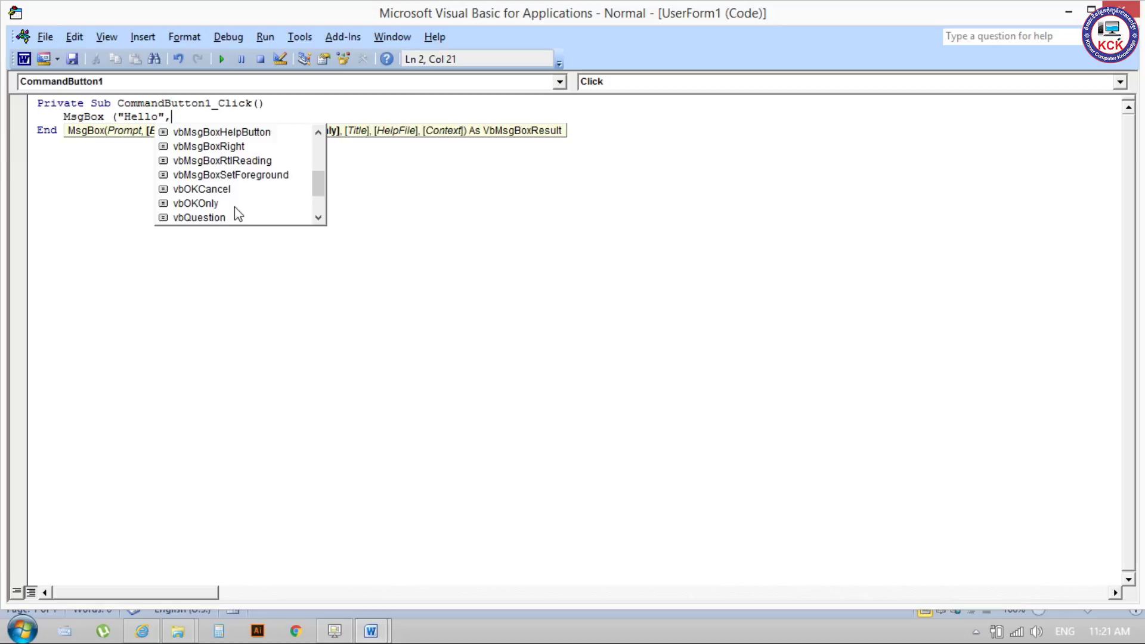
left_click(318, 218)
left_click(319, 218)
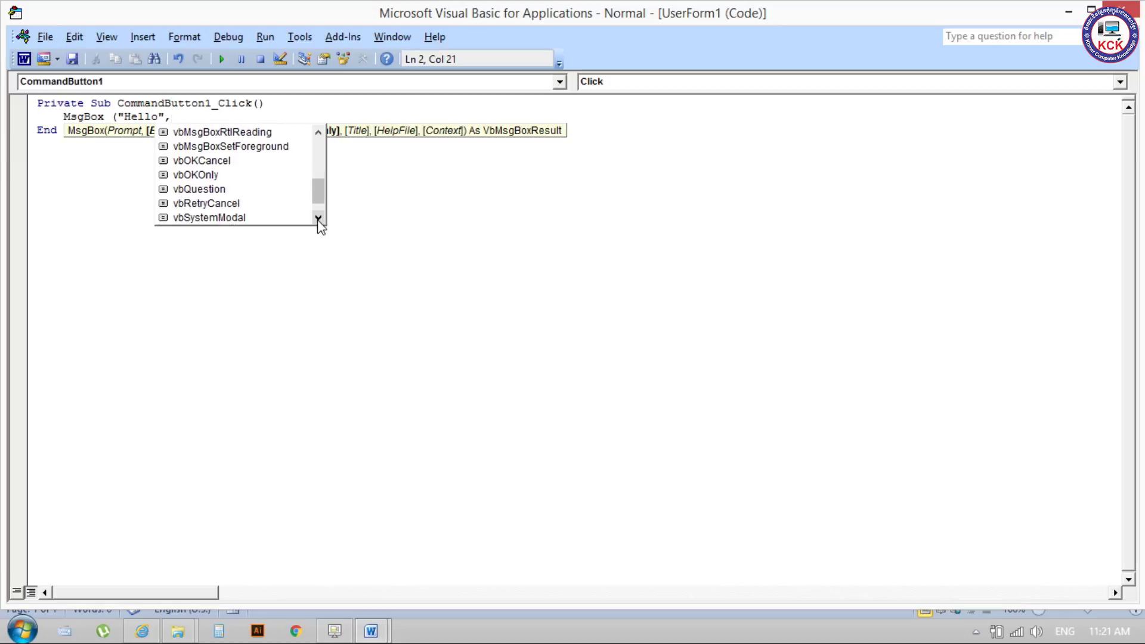
left_click(227, 166)
double_click(278, 162)
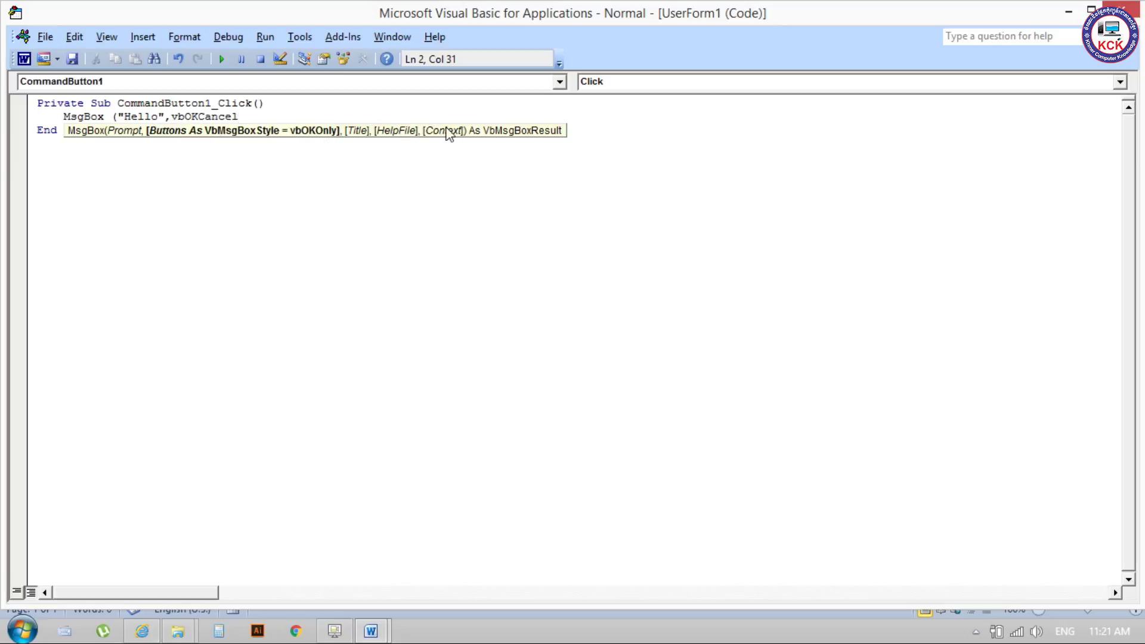
type(",")
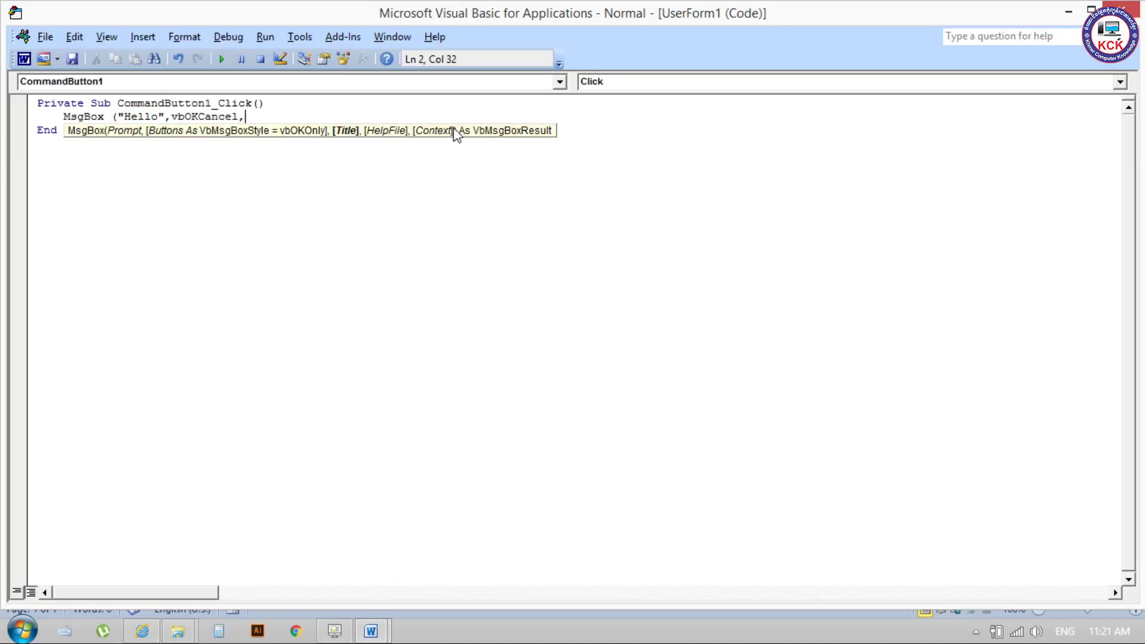
type("\"\"")
type("Mess")
type("age")
type(")")
Run the code, dismiss the compile error, and try inserting an = sign after MsgBox
left_click(430, 158)
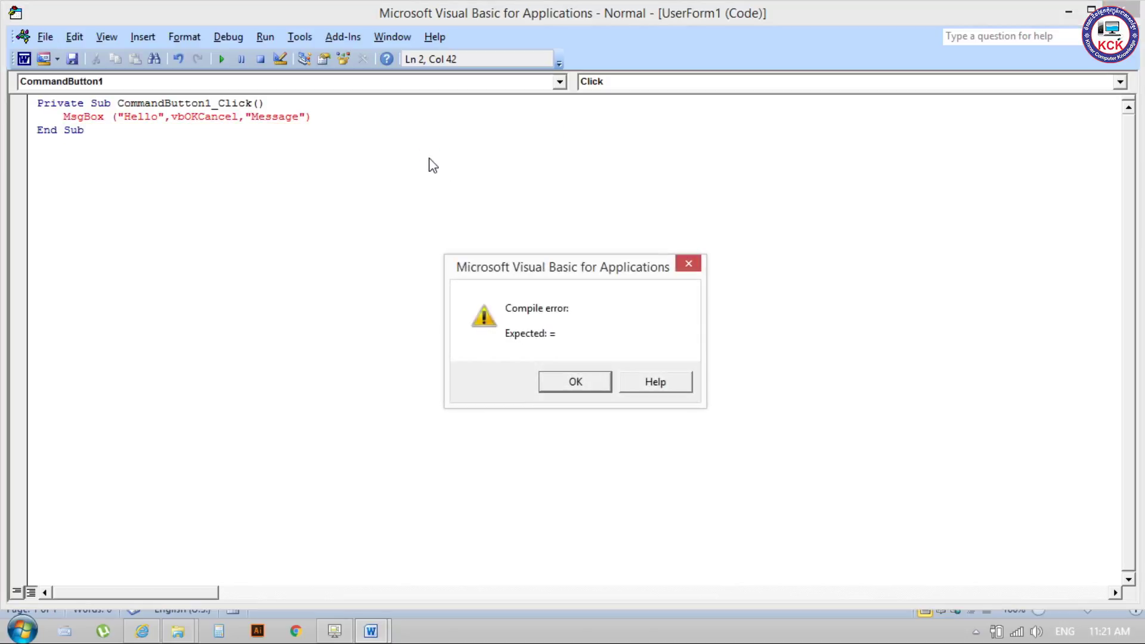
left_click(560, 385)
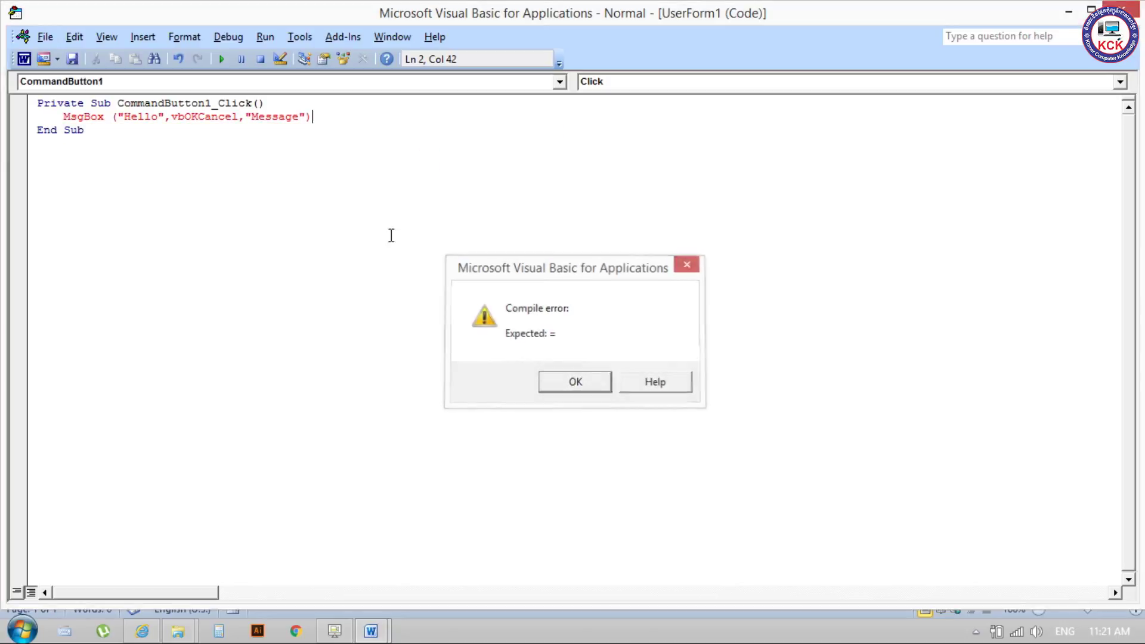
left_click(109, 120)
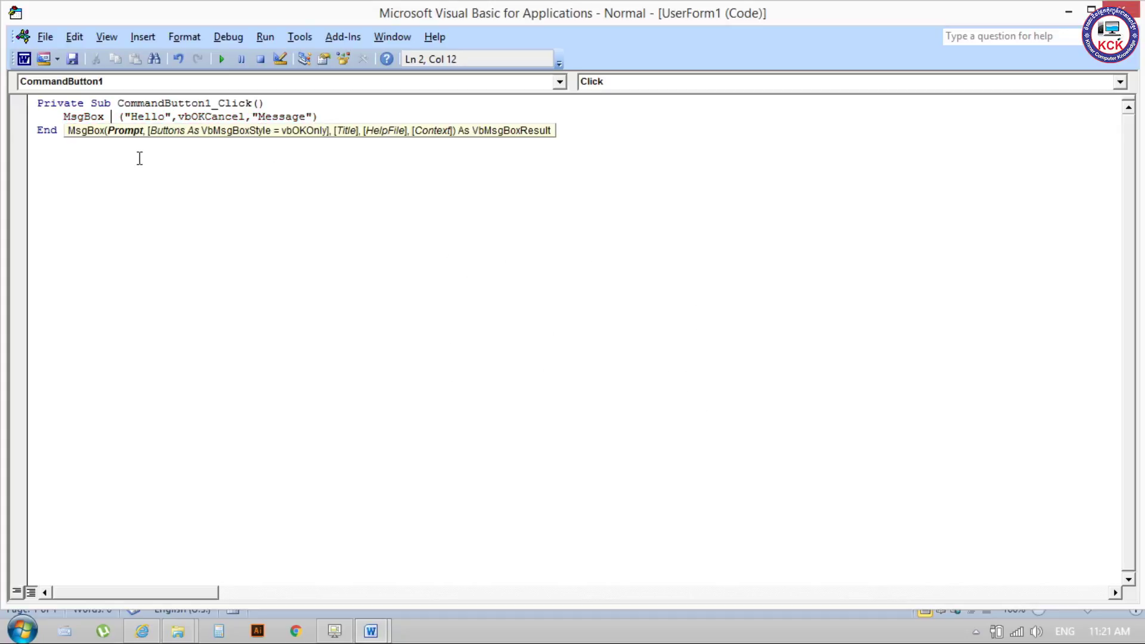
type("=")
left_click(225, 152)
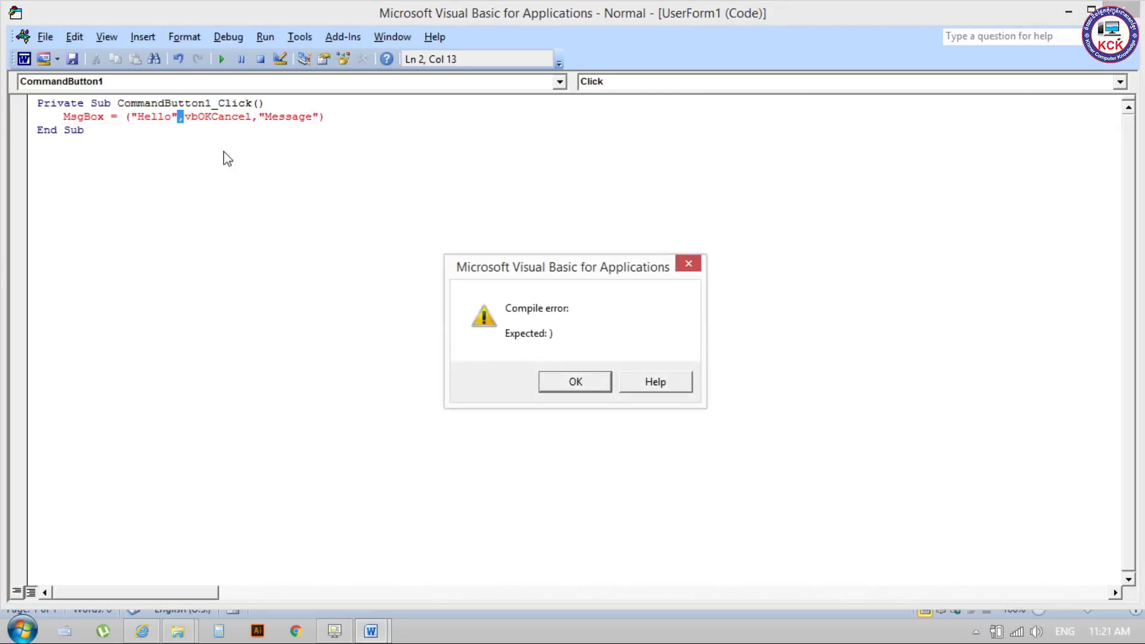
left_click(581, 383)
Remove the parentheses and the = sign so the line reads MsgBox "Hello",vbOKCancel,"Message"
left_click(131, 116)
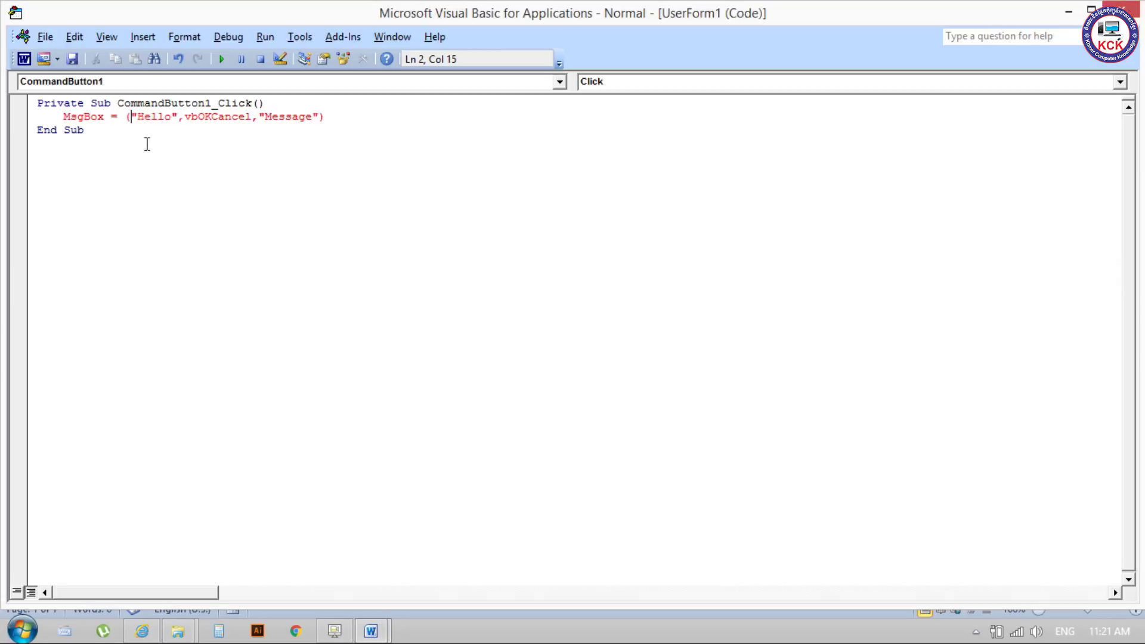
key("BackSpace")
left_click(335, 115)
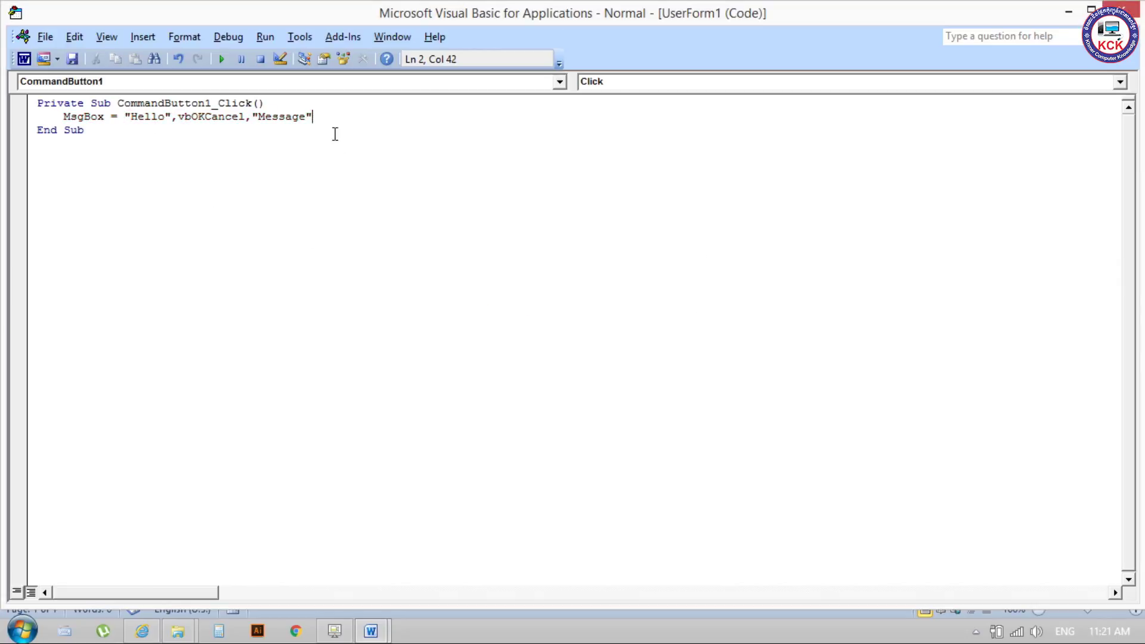
key("BackSpace")
left_click(323, 173)
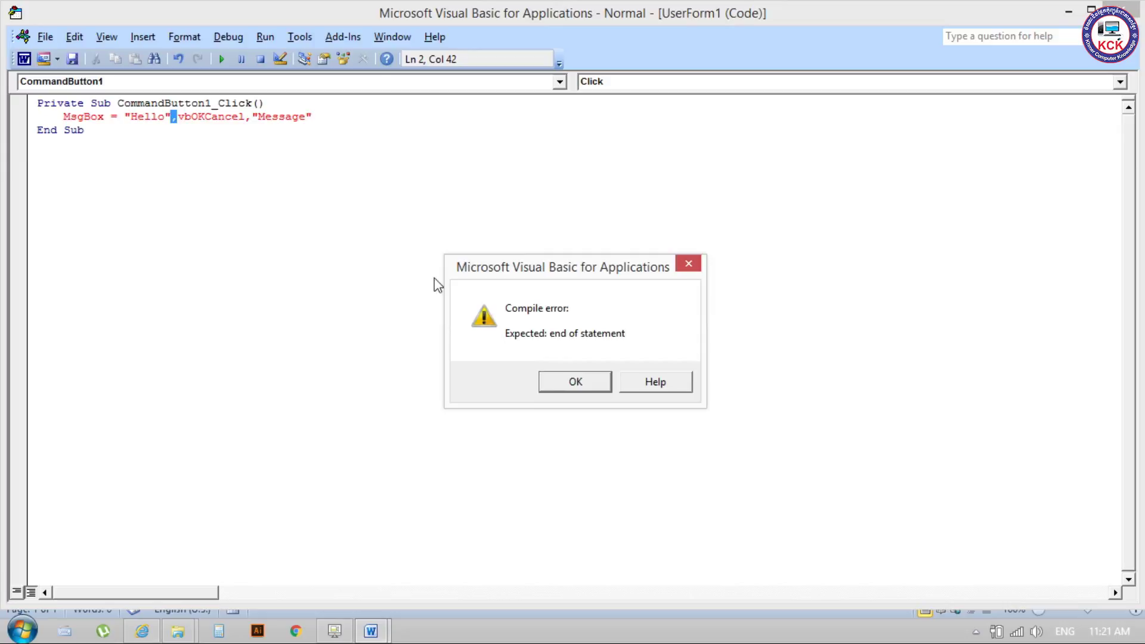
left_click(553, 388)
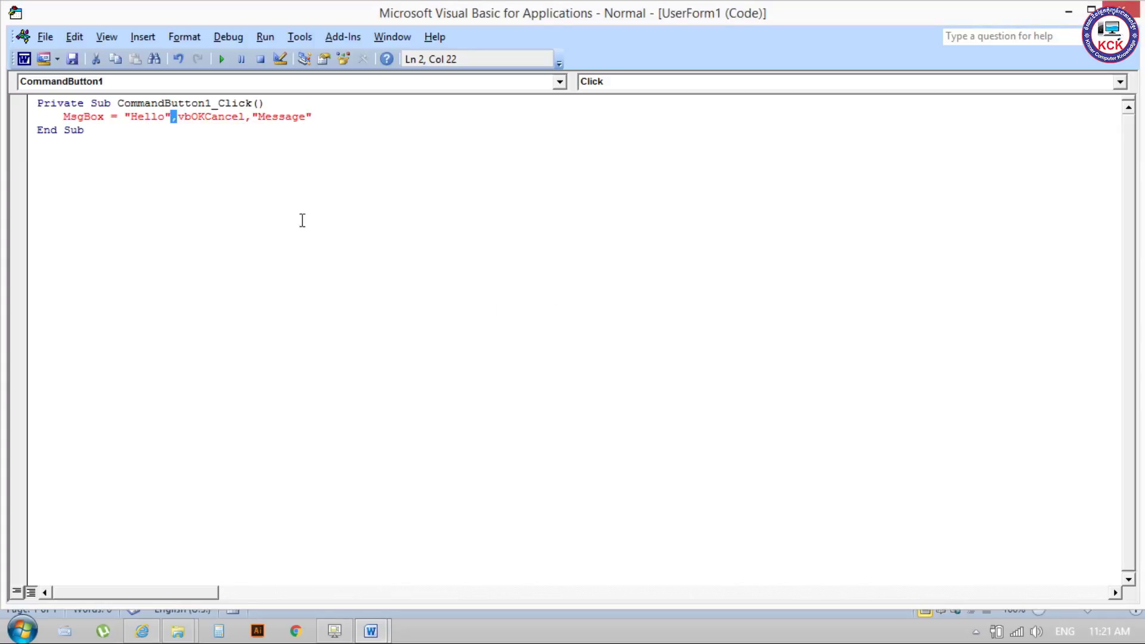
left_click(127, 117)
key("BackSpace")
key("BackSpace")
key("BackSpace")
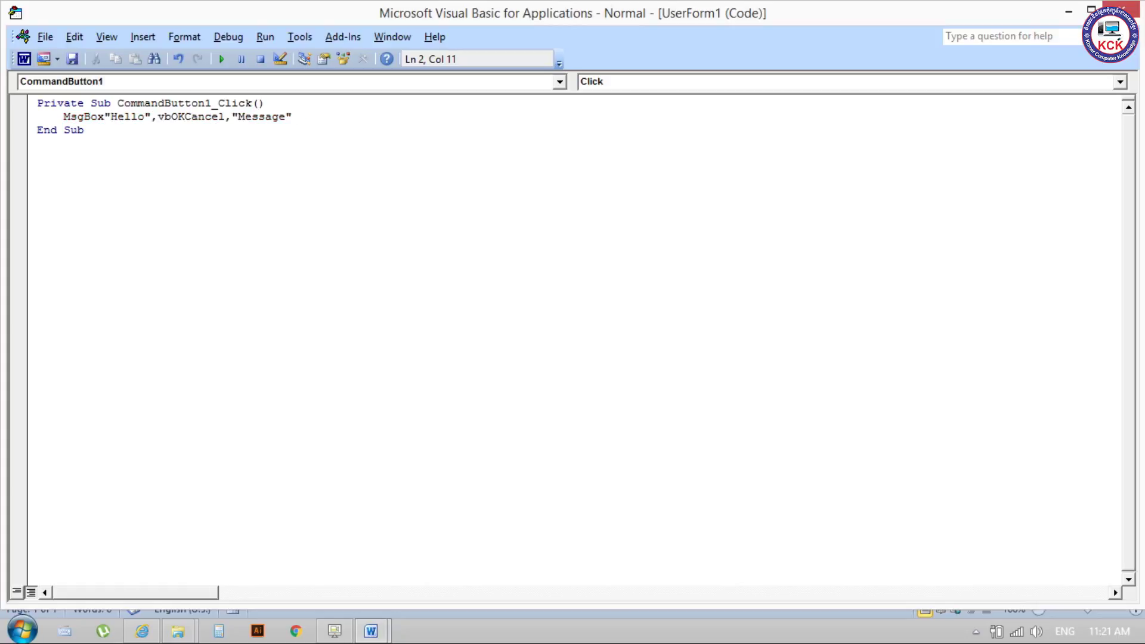
left_click(315, 114)
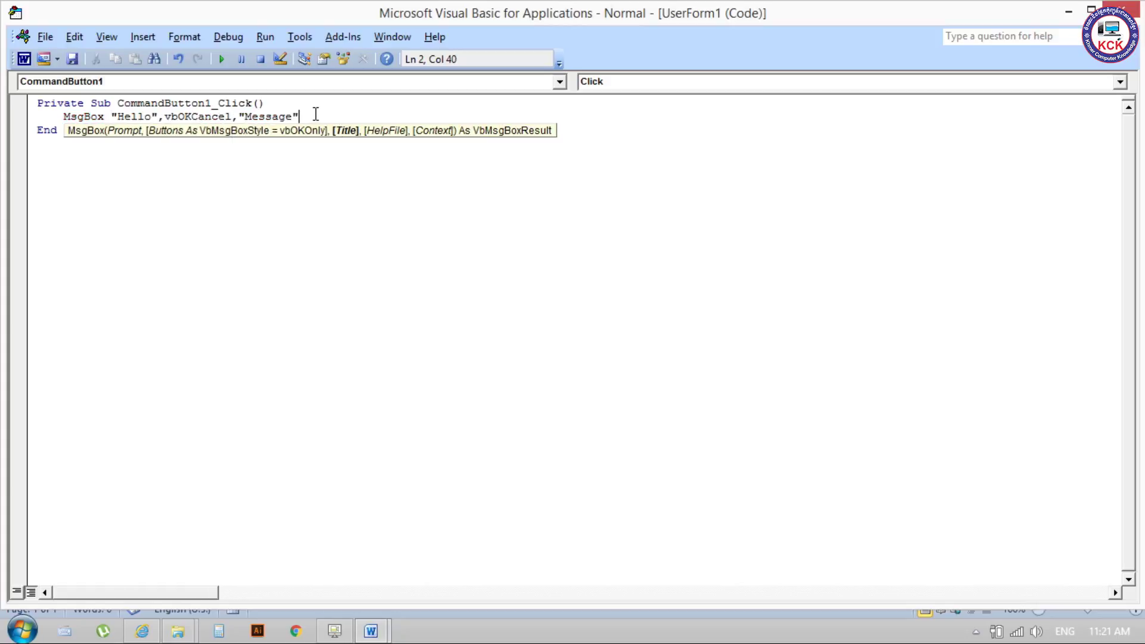
left_click(316, 194)
Run twice, dismissing the 'cannot save Normal.dotm' error each time, then return to the Word document
left_click(72, 58)
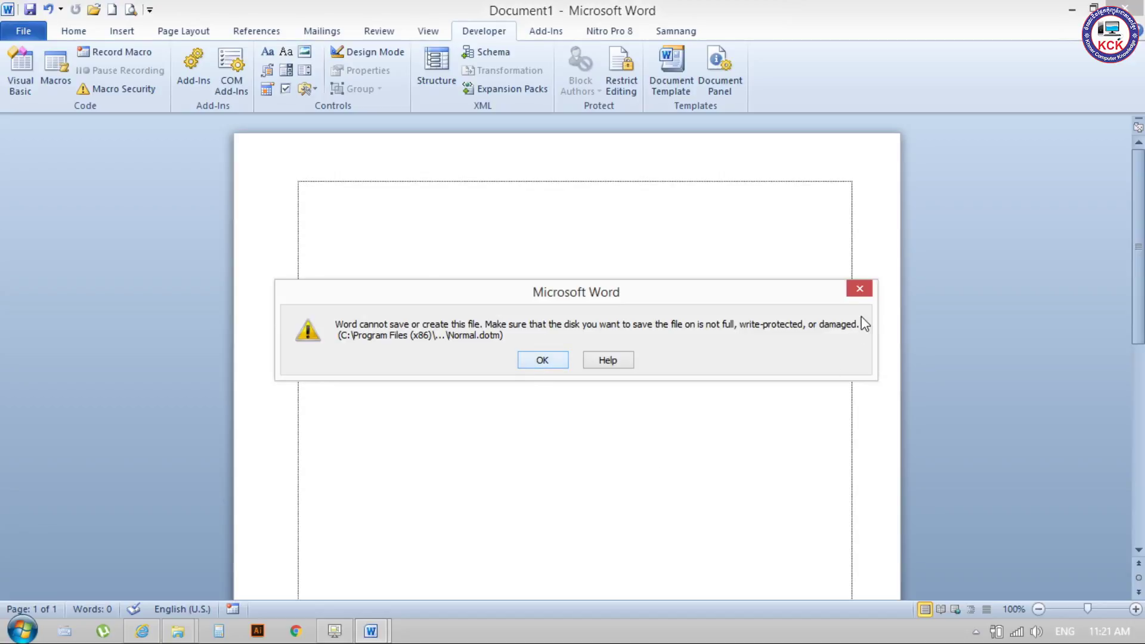
left_click(543, 361)
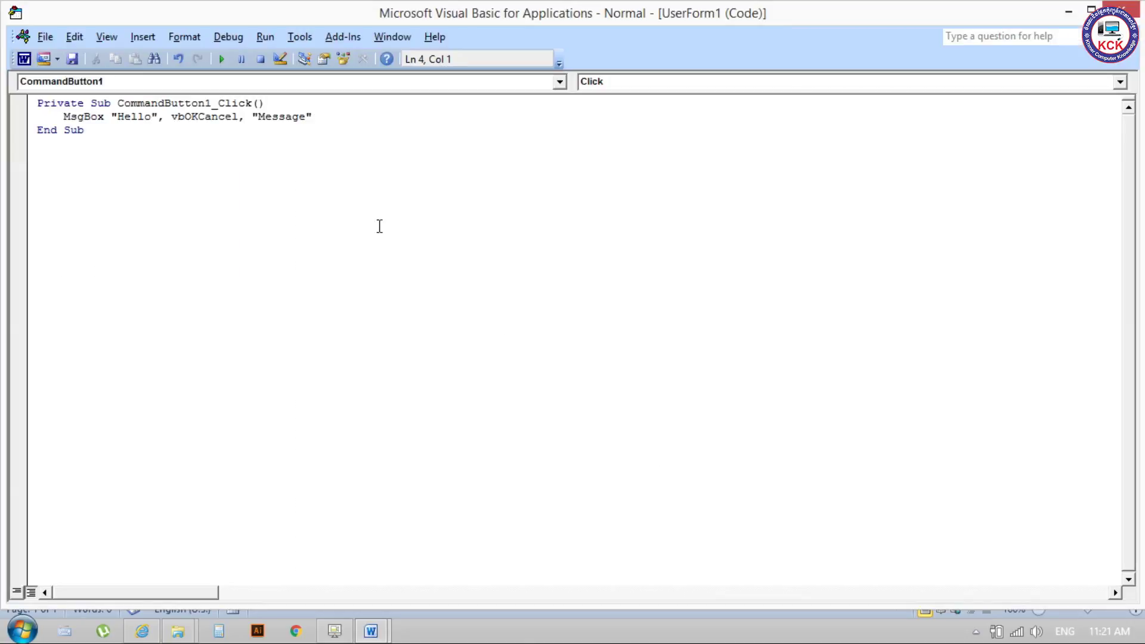
left_click(73, 59)
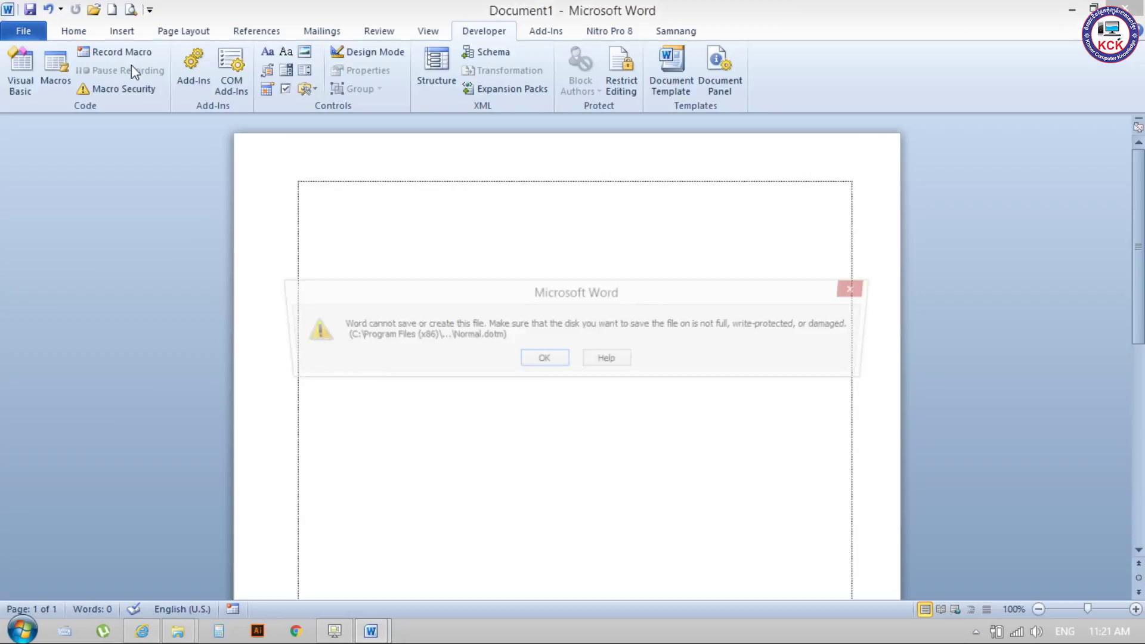
left_click(530, 362)
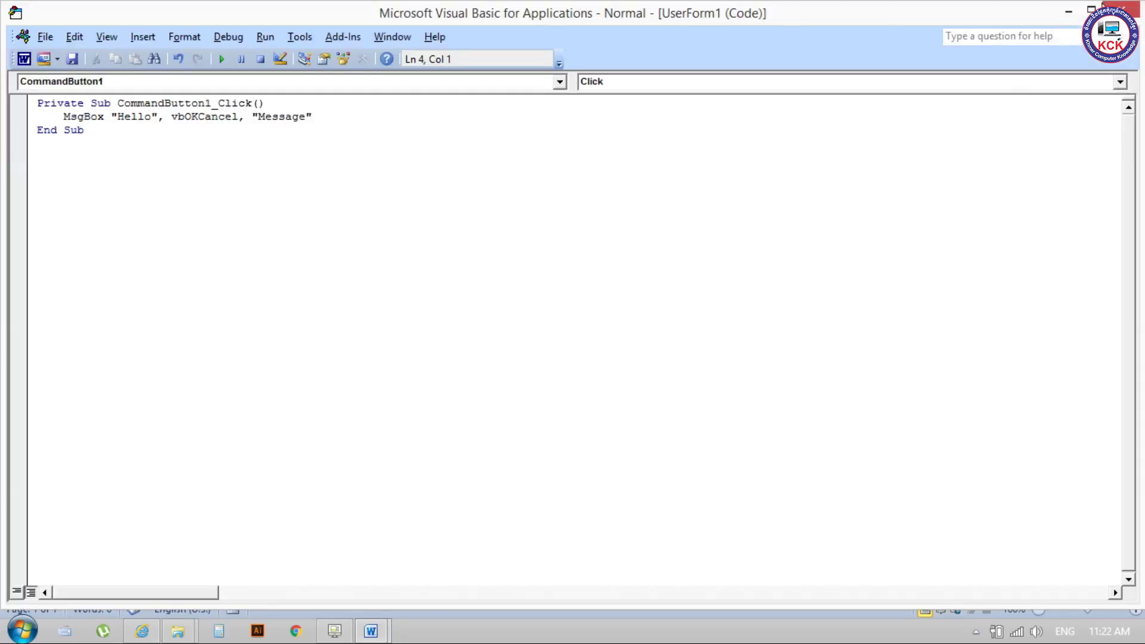
left_click(327, 594)
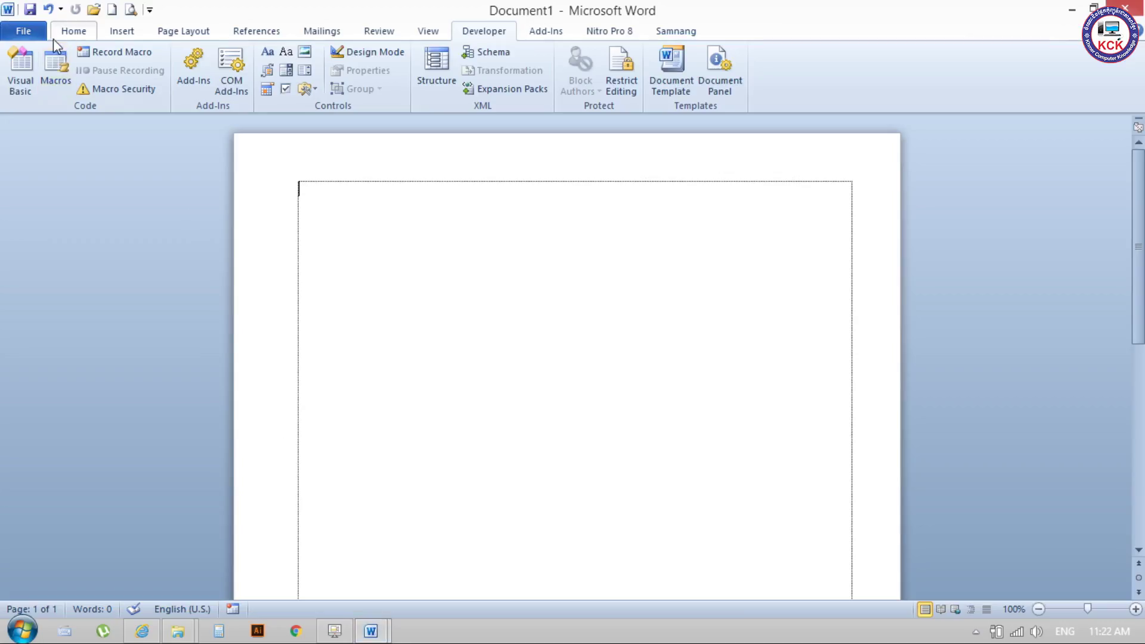
Save the blank document to the Desktop as test.docm, a Word Macro-Enabled Document
left_click(24, 32)
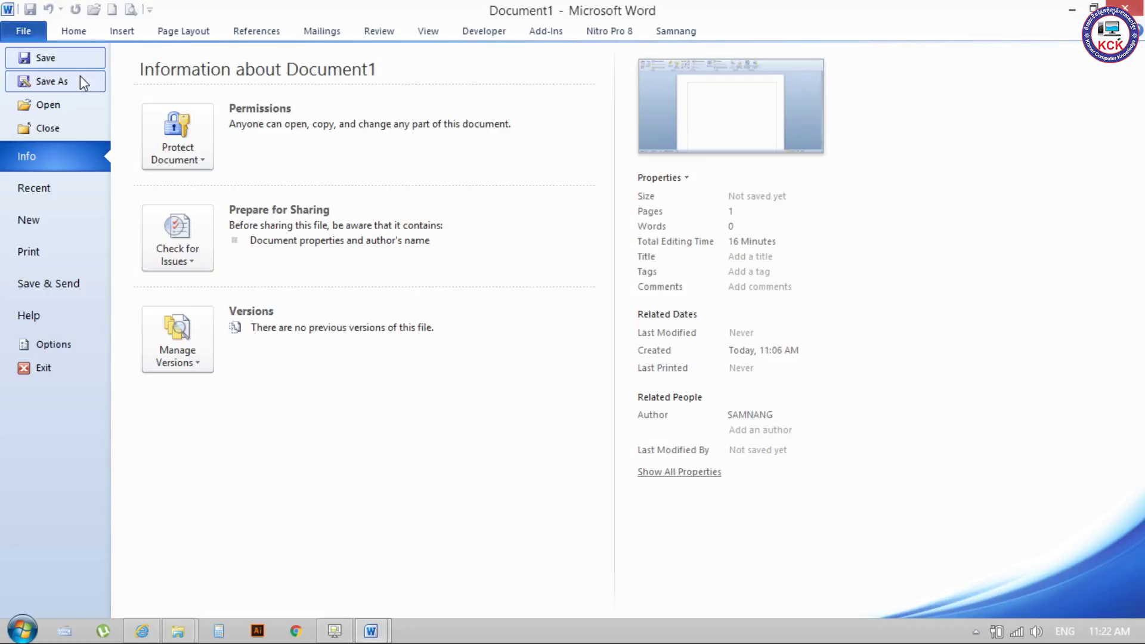
left_click(79, 81)
left_click(237, 310)
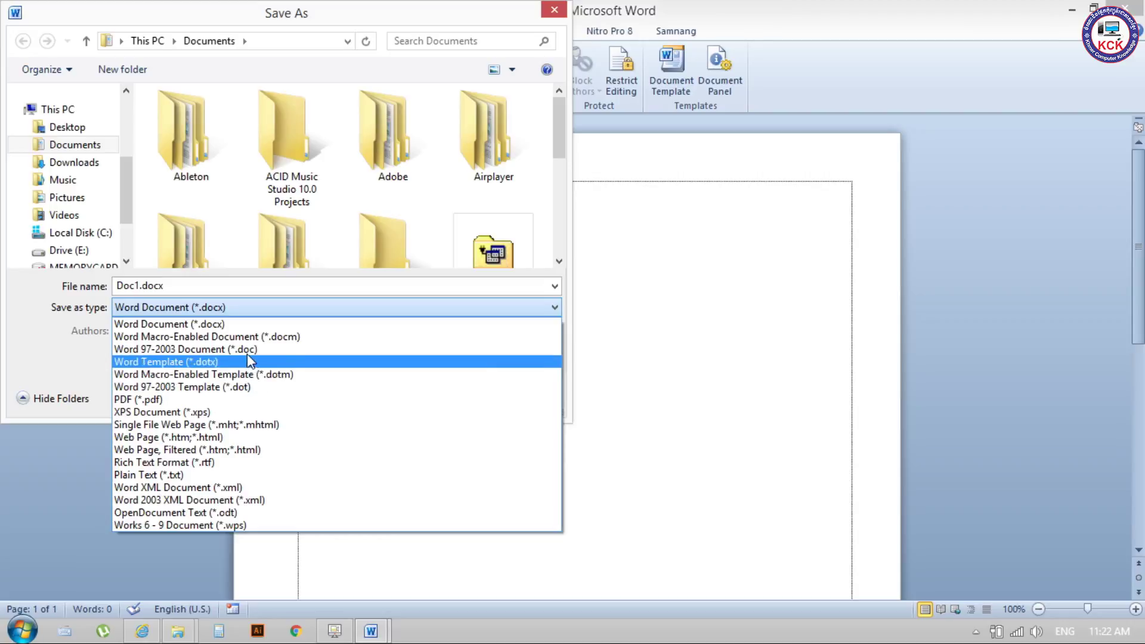
left_click(242, 337)
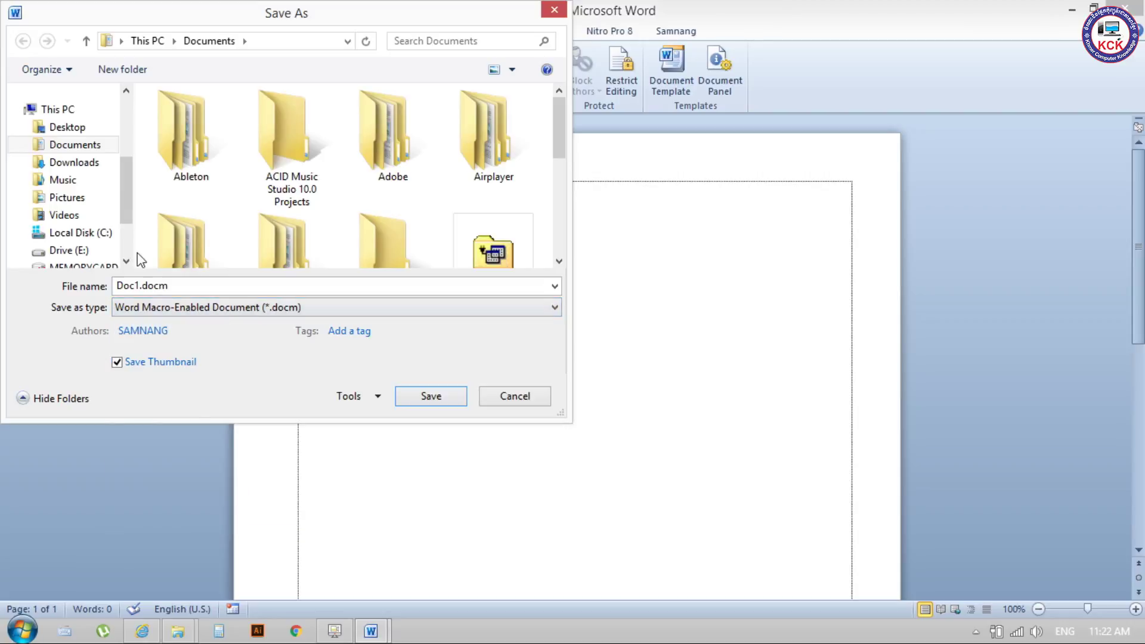
left_click(66, 127)
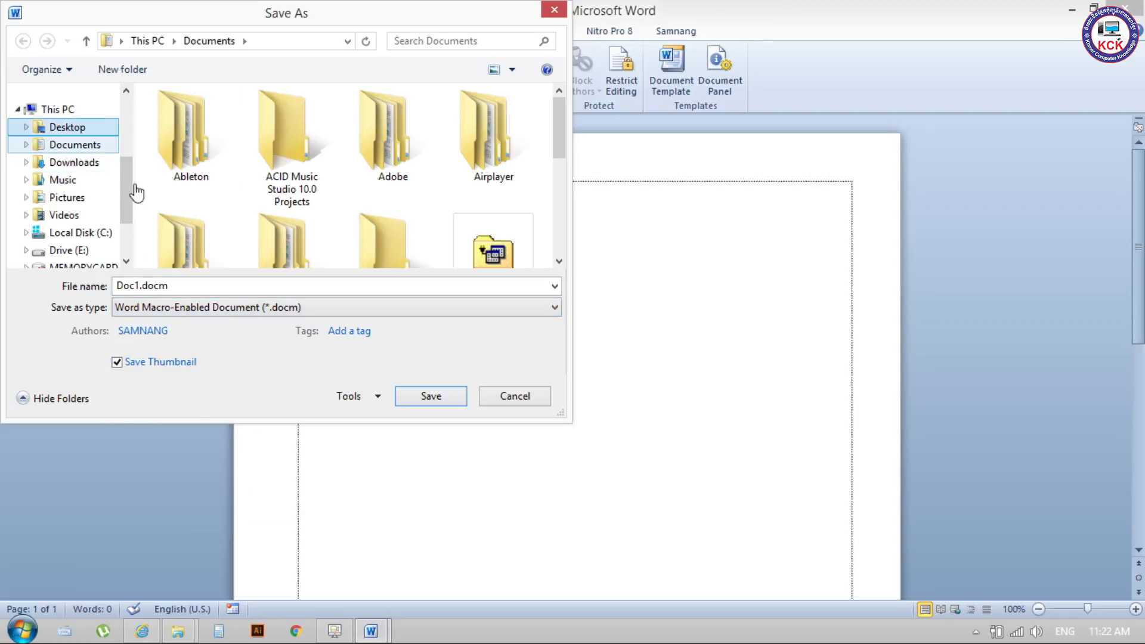
left_click(185, 286)
type("test")
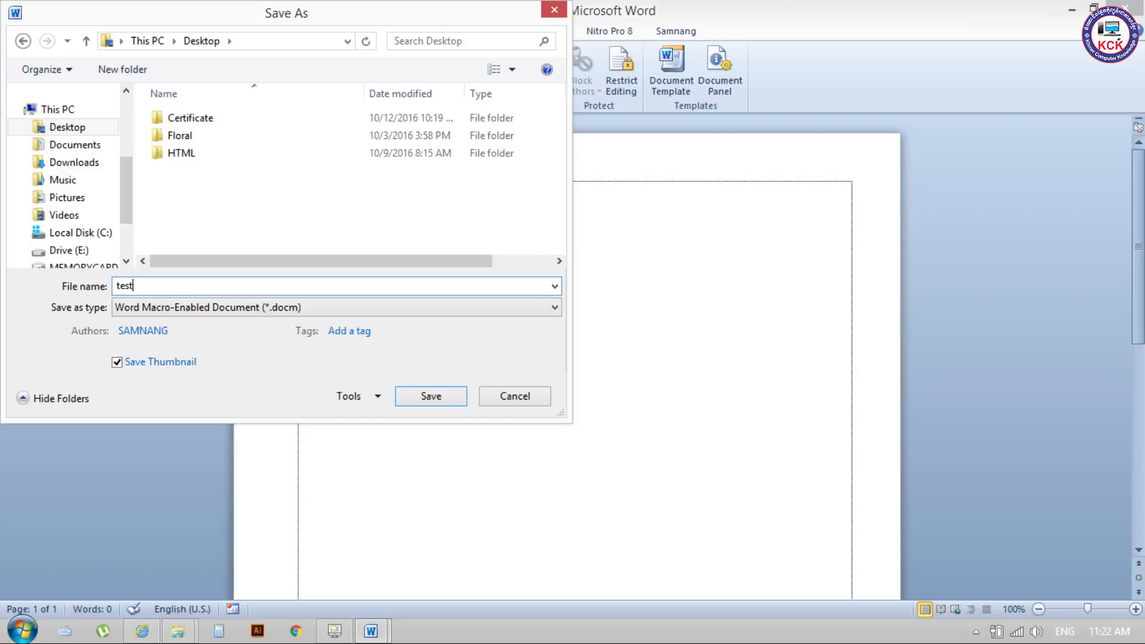
left_click(447, 395)
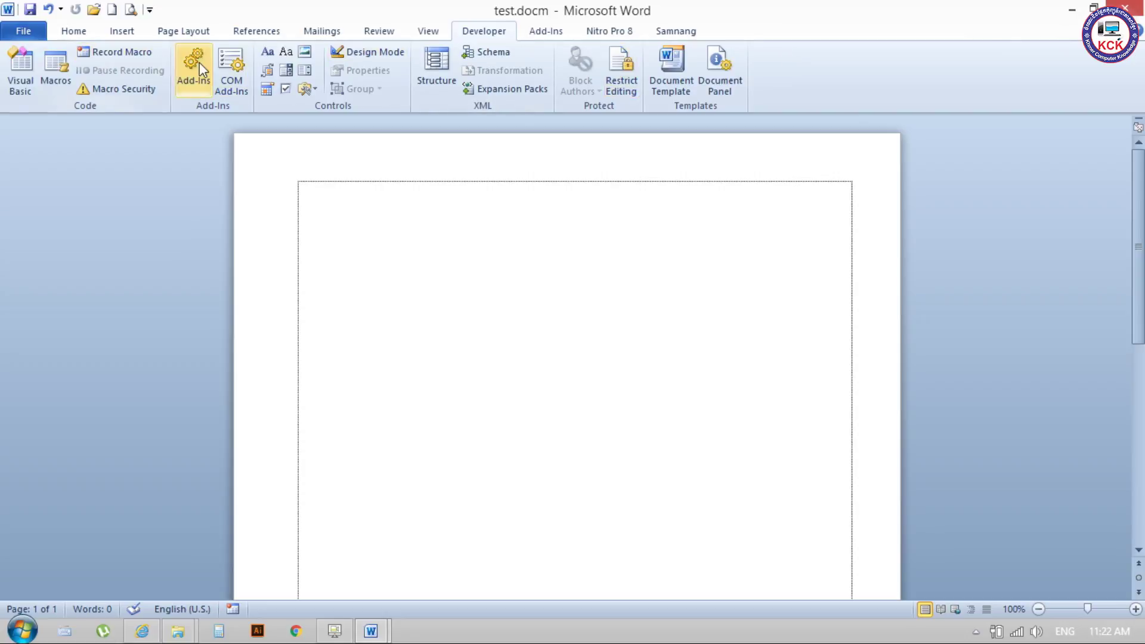
Run UserForm1, press Test three times dismissing each Hello message, then close the form
left_click(20, 69)
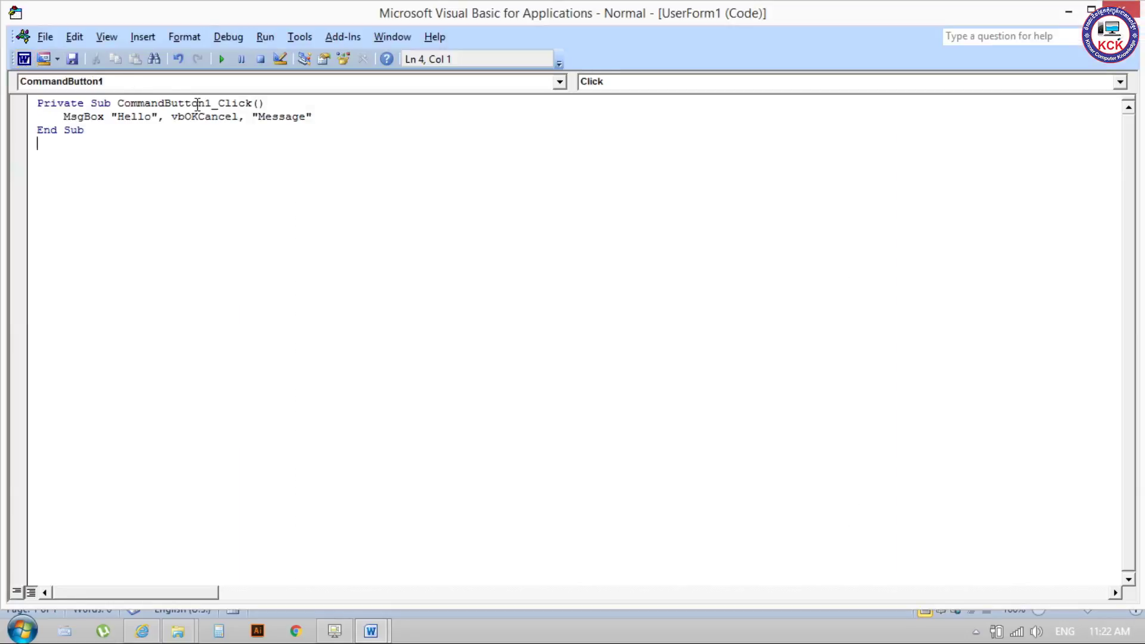
left_click(221, 59)
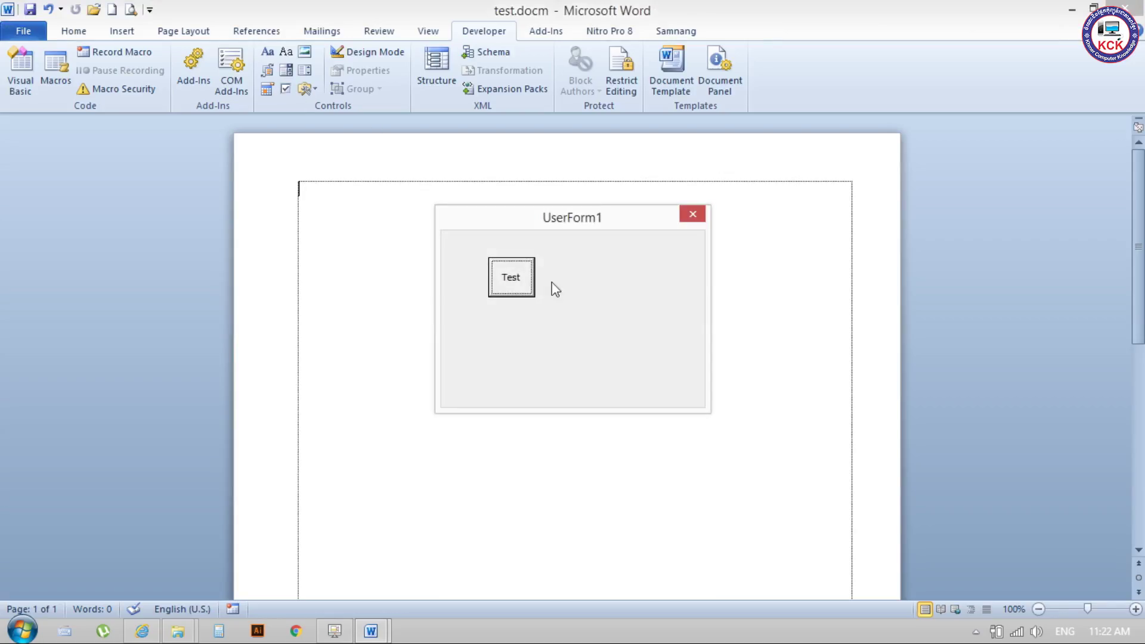
left_click(517, 283)
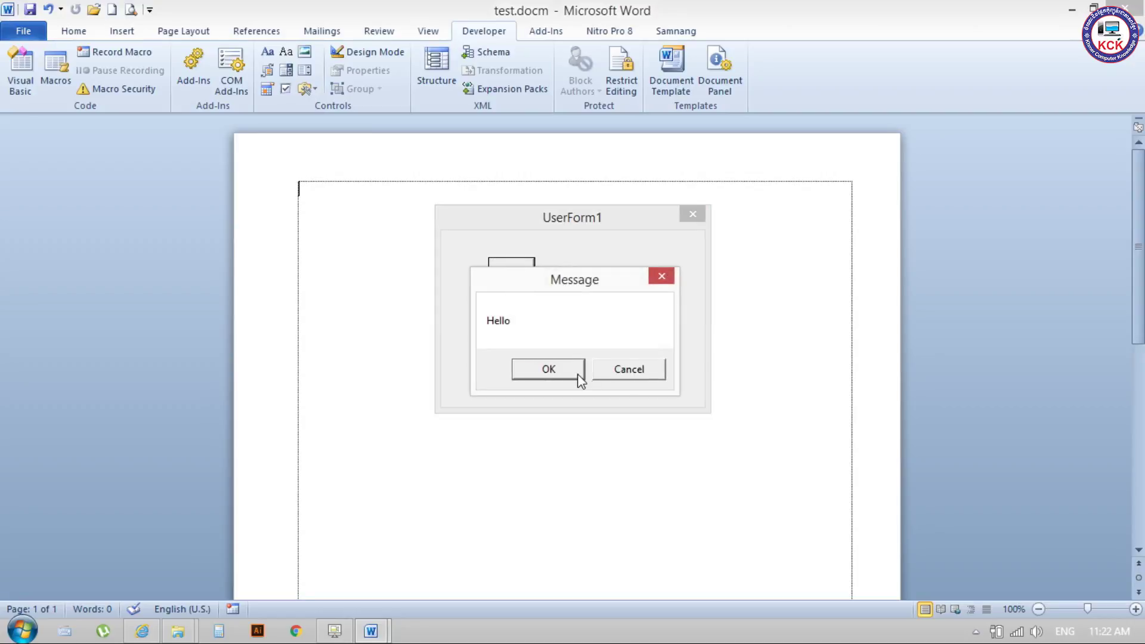
left_click(578, 376)
left_click(530, 295)
left_click(551, 382)
left_click(524, 292)
left_click_drag(552, 285, 547, 224)
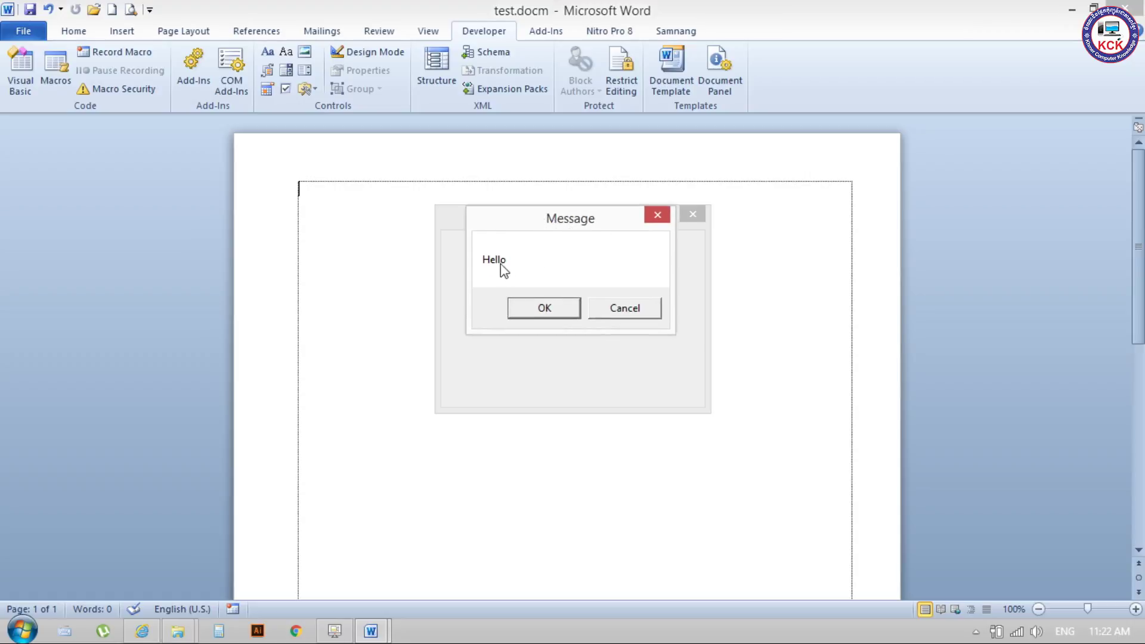
left_click(560, 310)
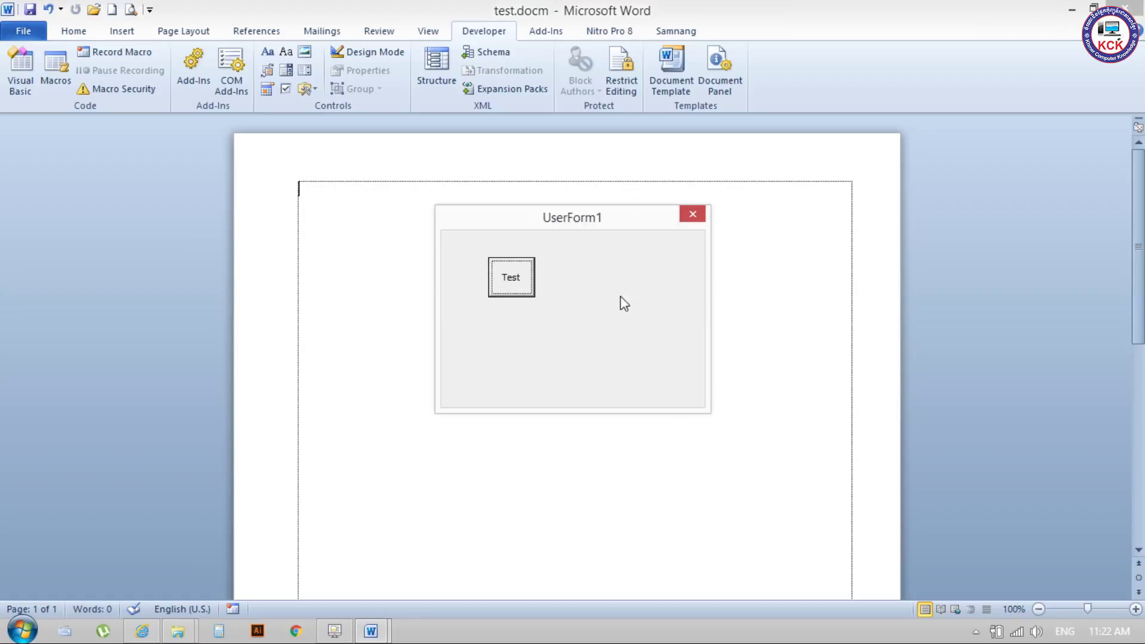
left_click(703, 218)
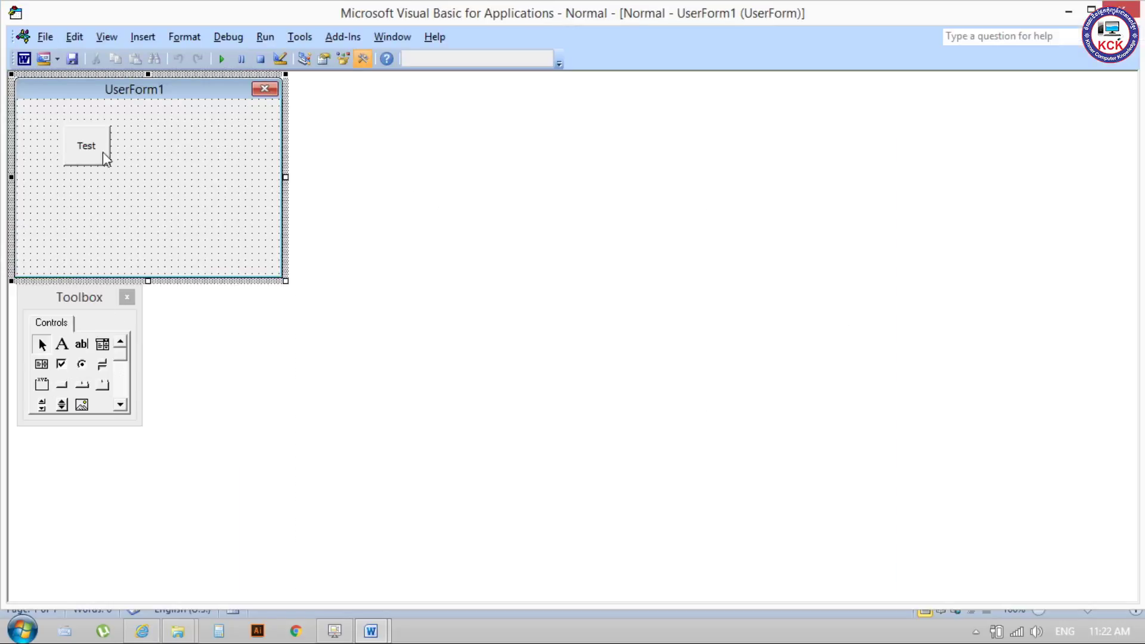
In the Test button's code, replace the MsgBox title "Message" with the author's name, fixing its first letter
double_click(103, 151)
left_click_drag(124, 117, 137, 117)
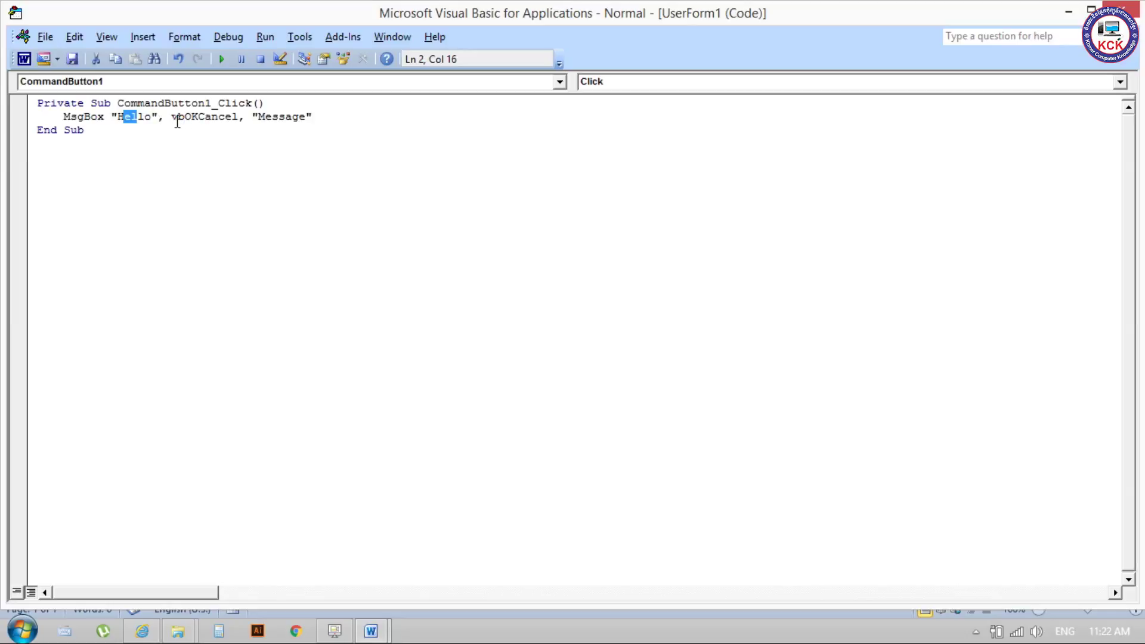
mouse_move(171, 118)
left_mouse_down()
mouse_move(299, 129)
mouse_move(258, 122)
left_mouse_up()
type("samnang")
left_click(265, 118)
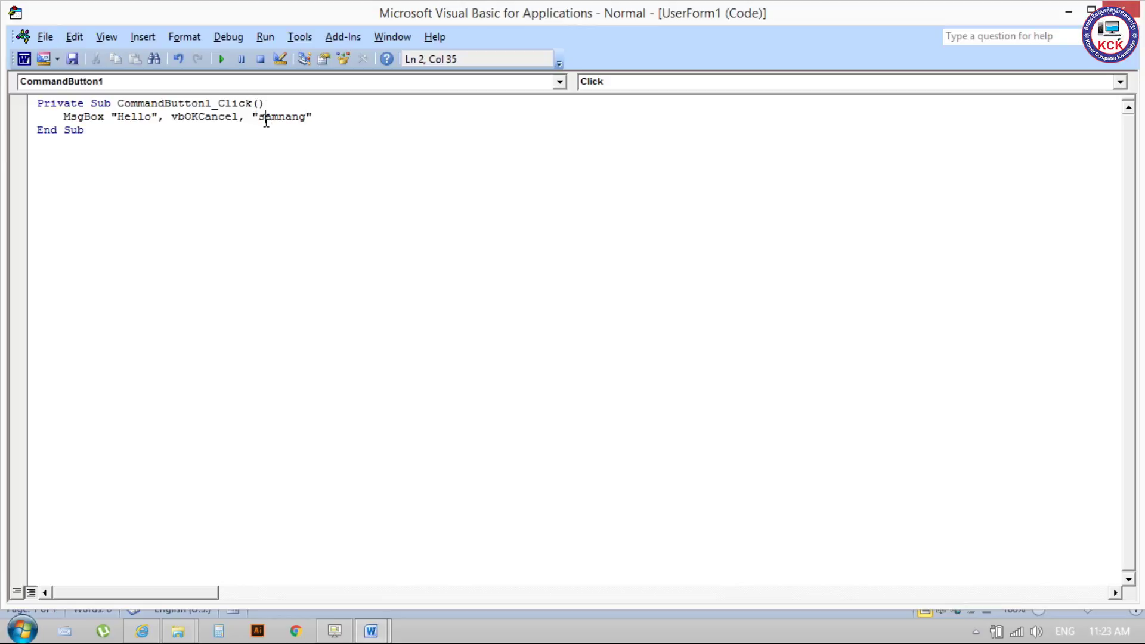
key("BackSpace")
type("s")
key("BackSpace")
Capitalise the title's first letter and dismiss the Normal.dotm save error
type("S")
left_click(73, 58)
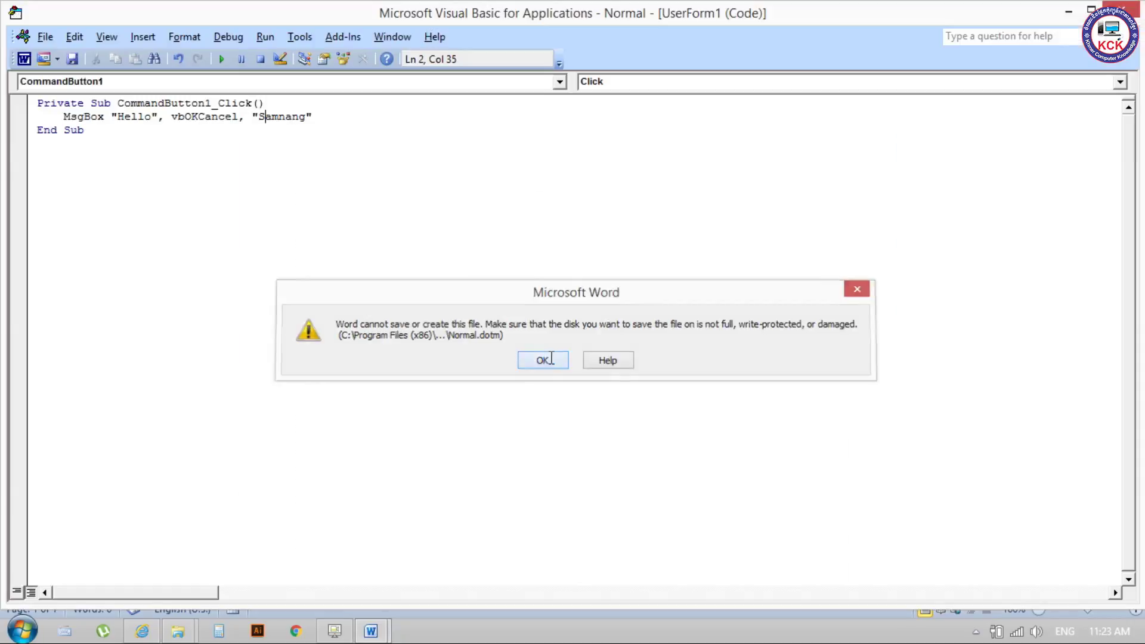
left_click(542, 360)
Run UserForm1, show the Hello message with Test, dismiss it and close the form
left_click(219, 56)
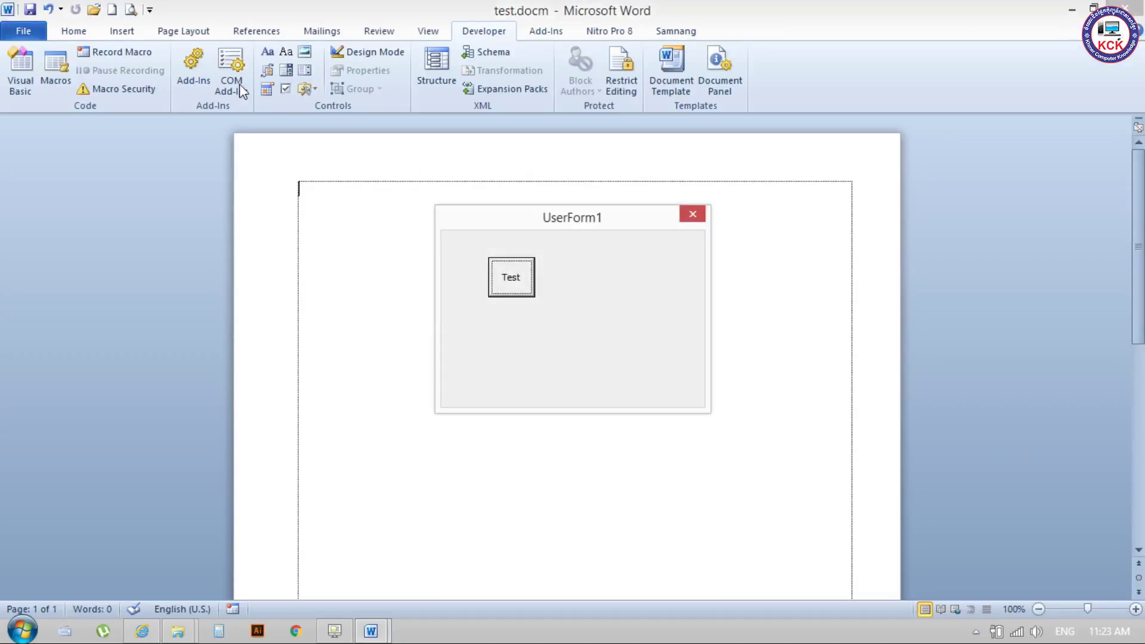
left_click(504, 279)
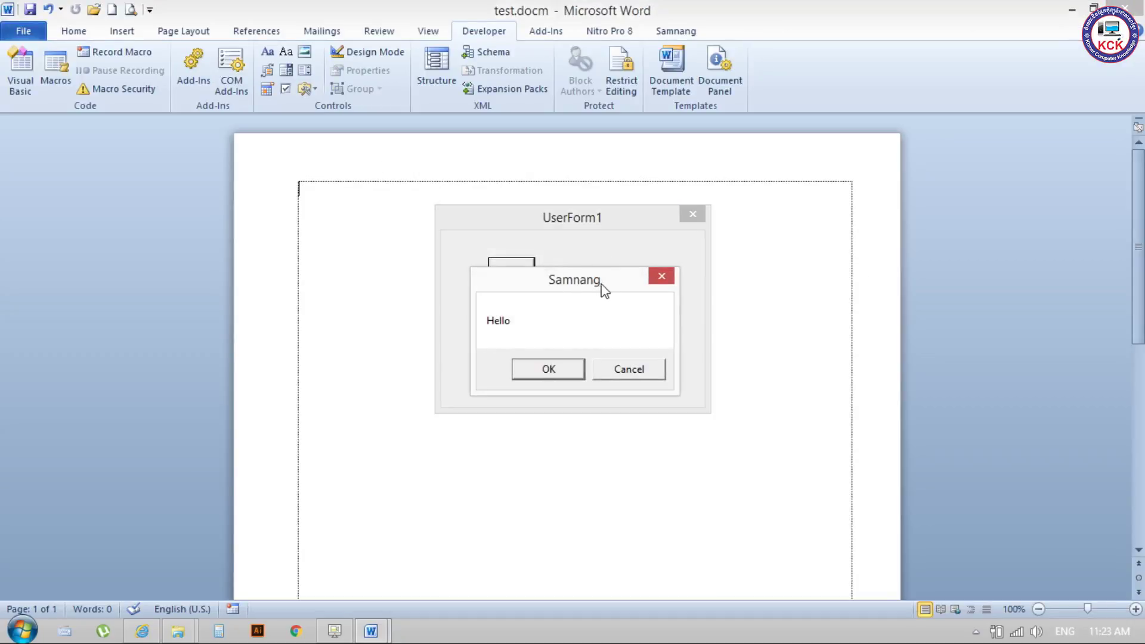
left_click(327, 212)
left_click(545, 368)
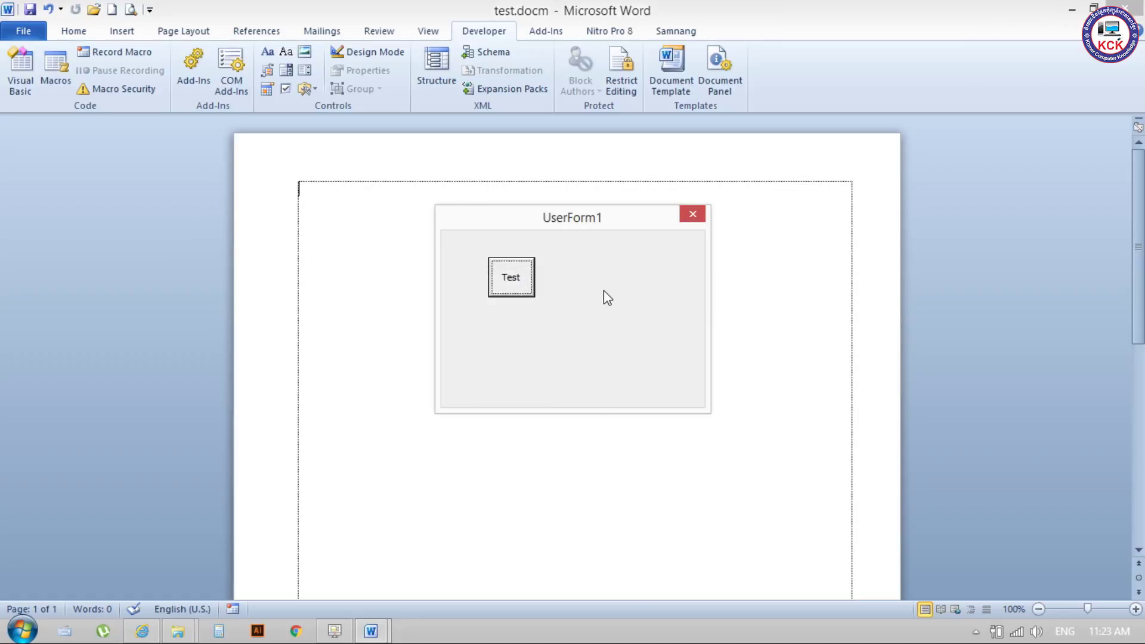
left_click(692, 214)
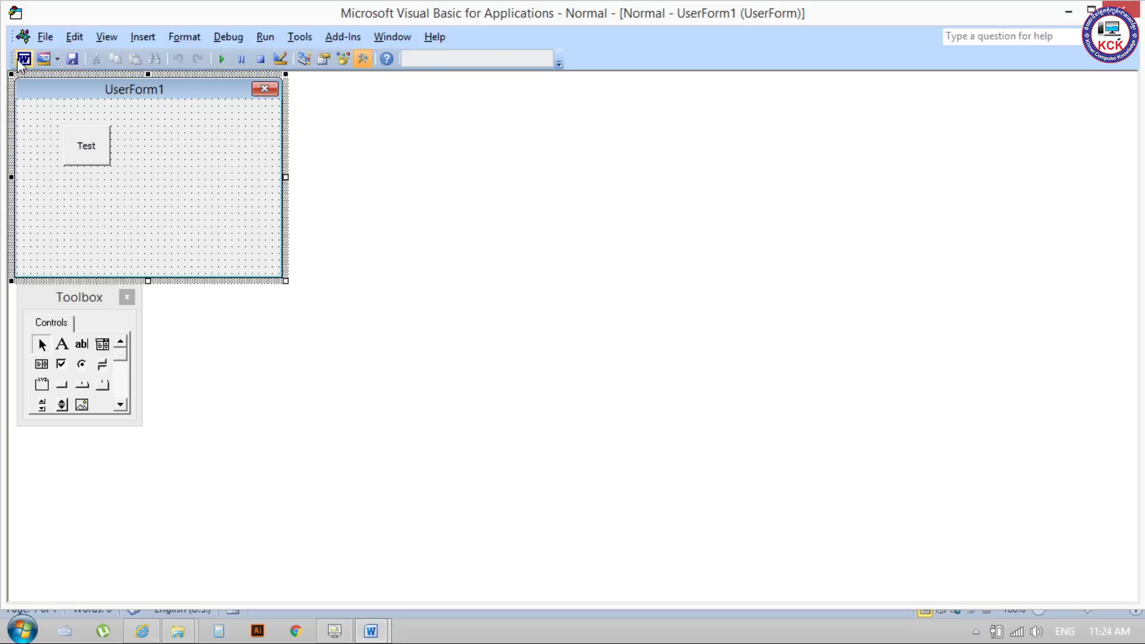
Insert a new UserForm and enlarge and reposition the Properties window
left_click(43, 58)
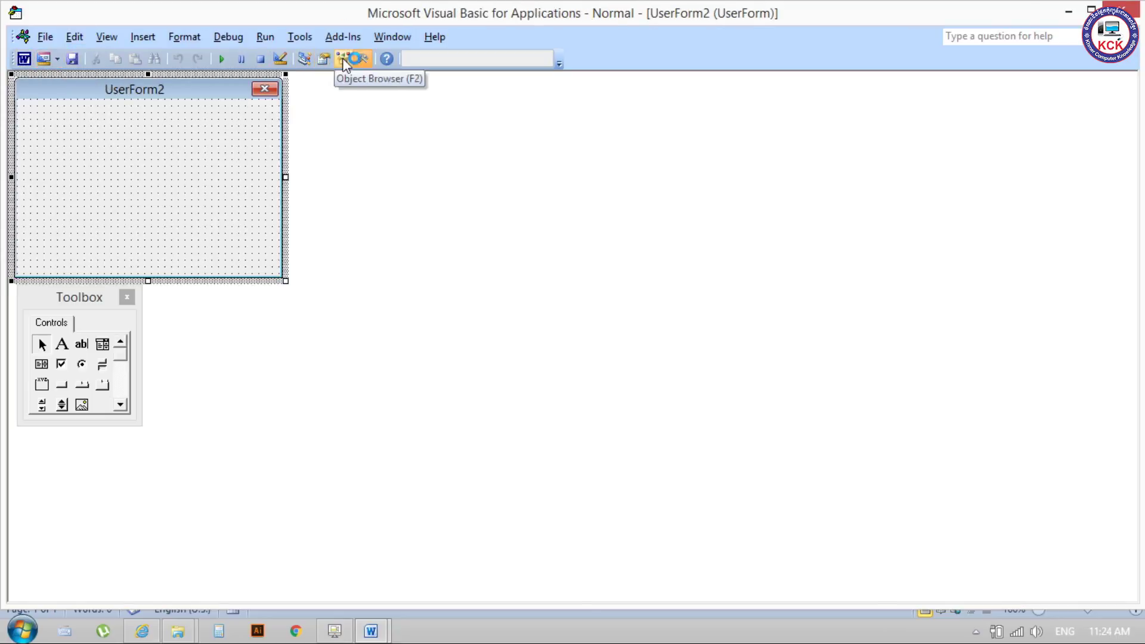
left_click(324, 59)
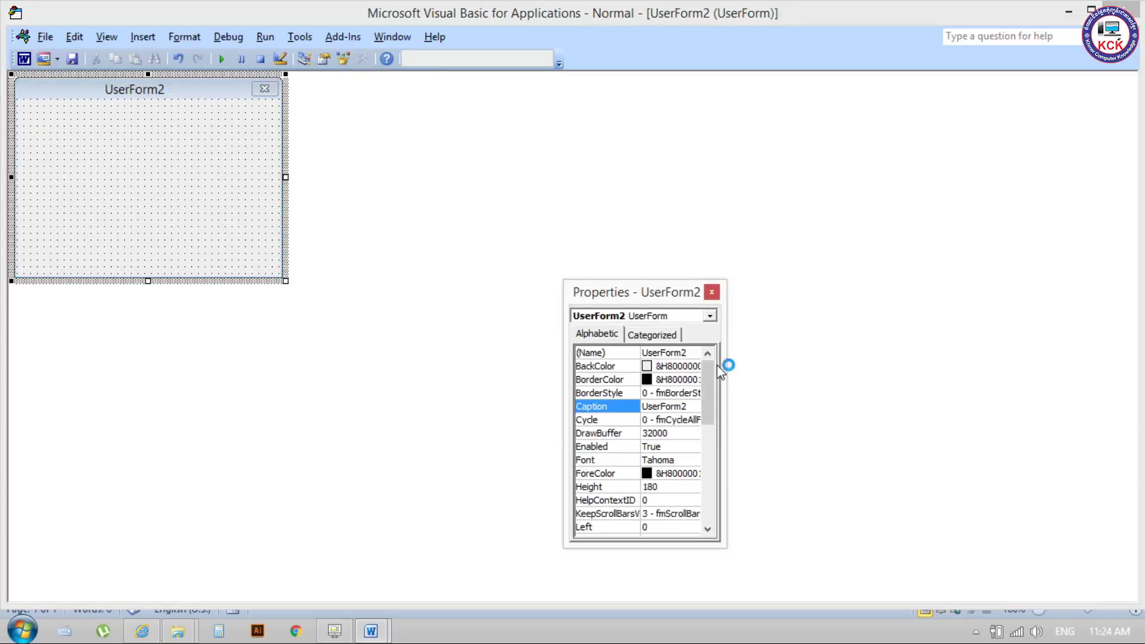
left_click_drag(707, 411, 708, 500)
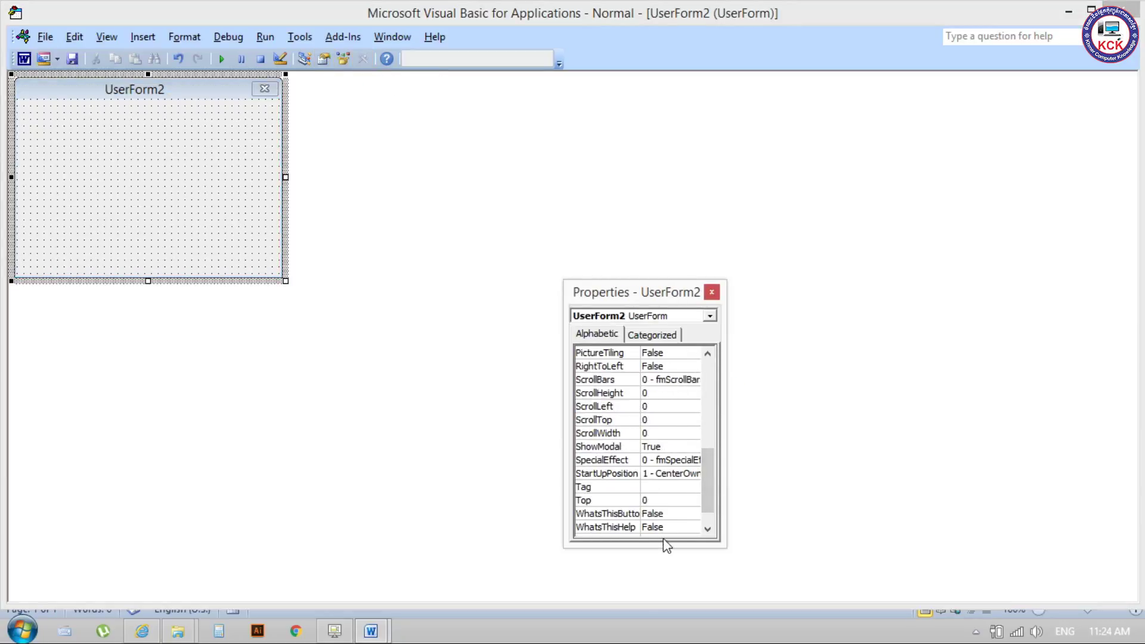
left_click_drag(663, 544, 663, 607)
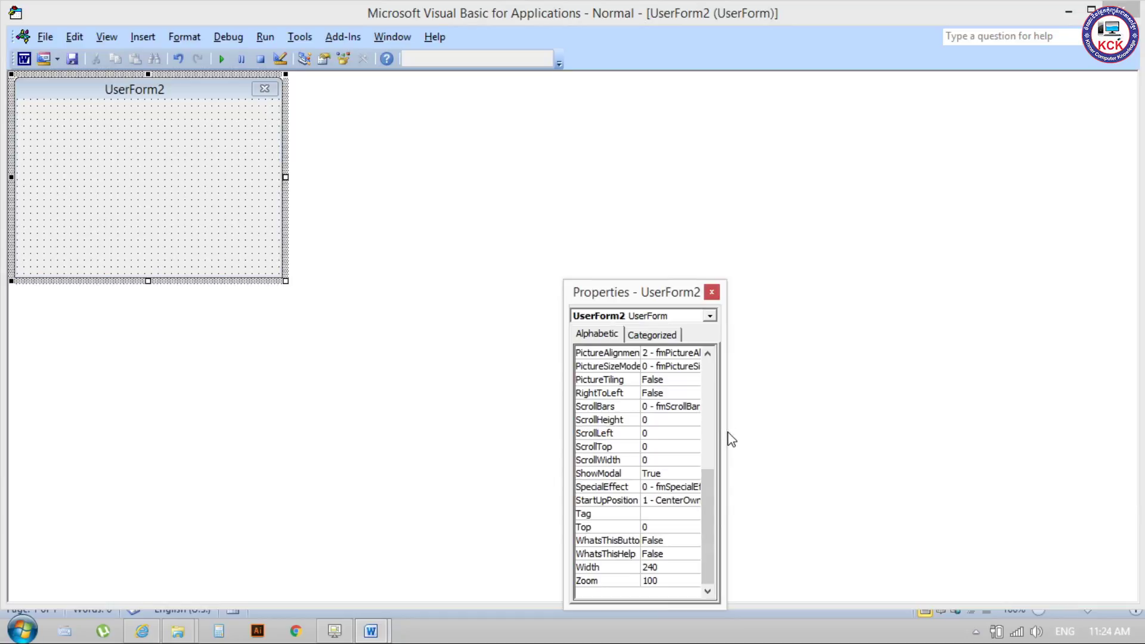
left_click_drag(727, 435, 1019, 408)
left_click_drag(785, 293, 786, 239)
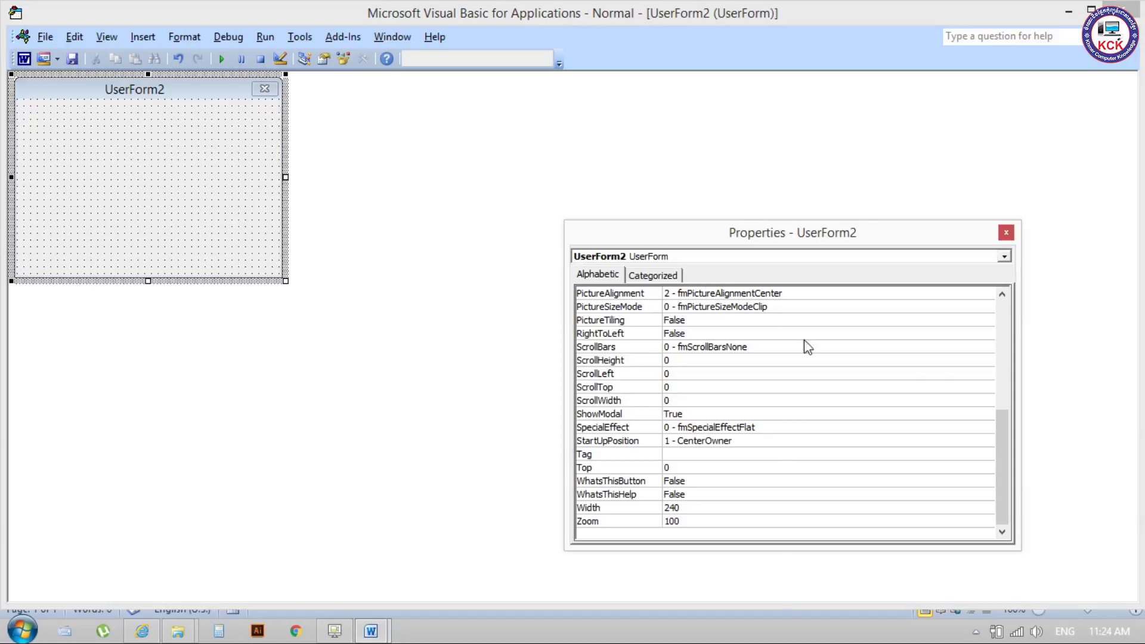
Rename UserForm2 to Calculator through its (Name) property
left_click(70, 98)
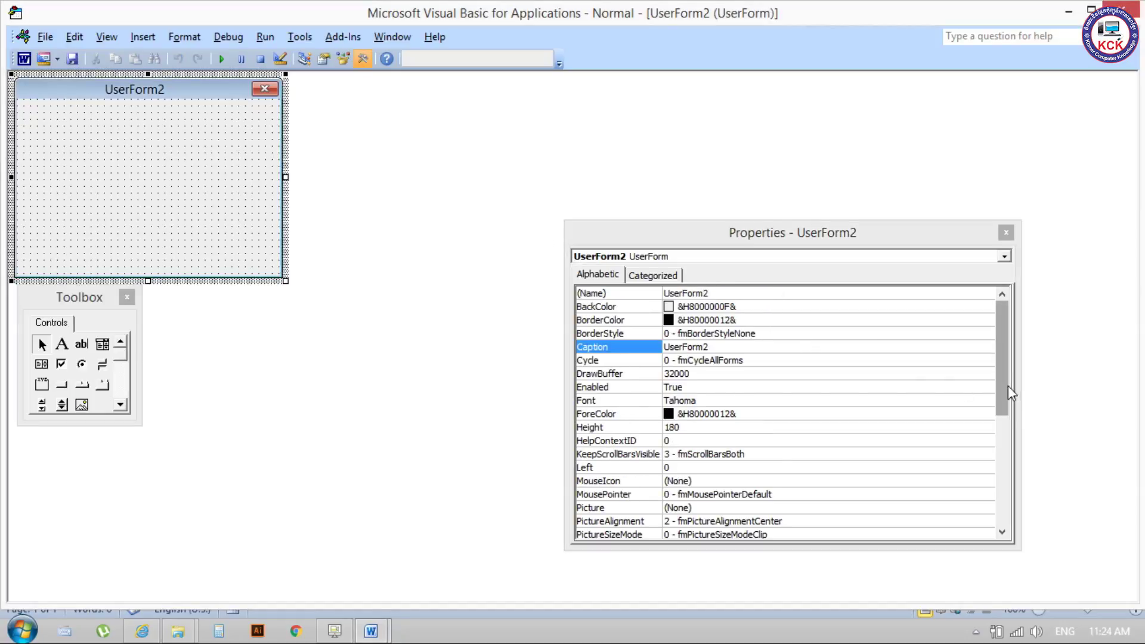
left_click(739, 293)
double_click(710, 293)
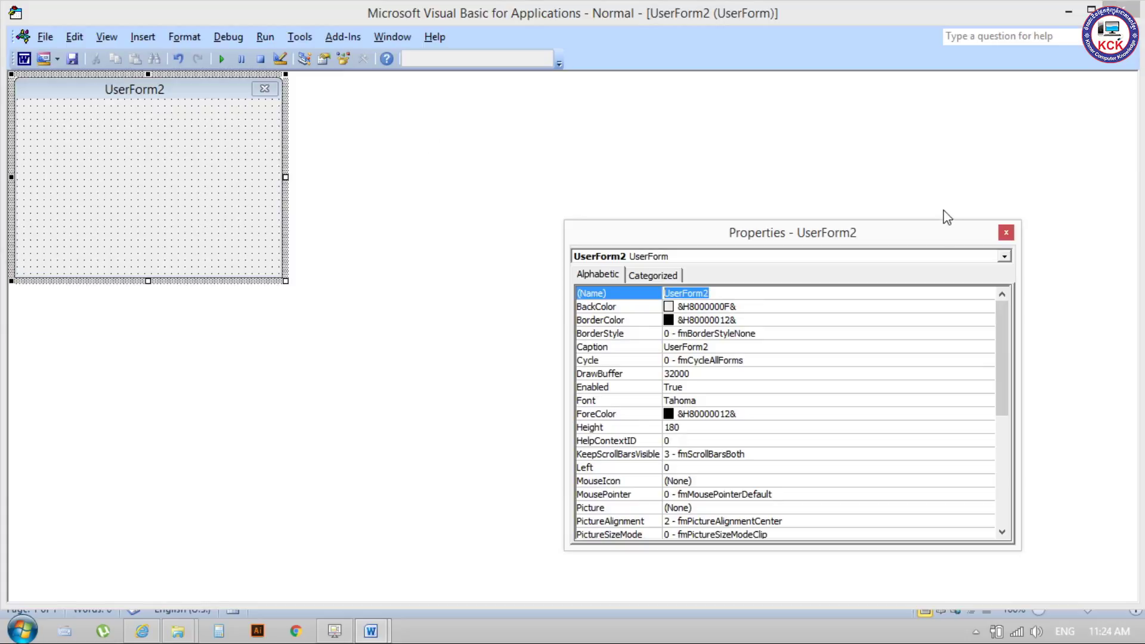
type("Calculator")
key("Return")
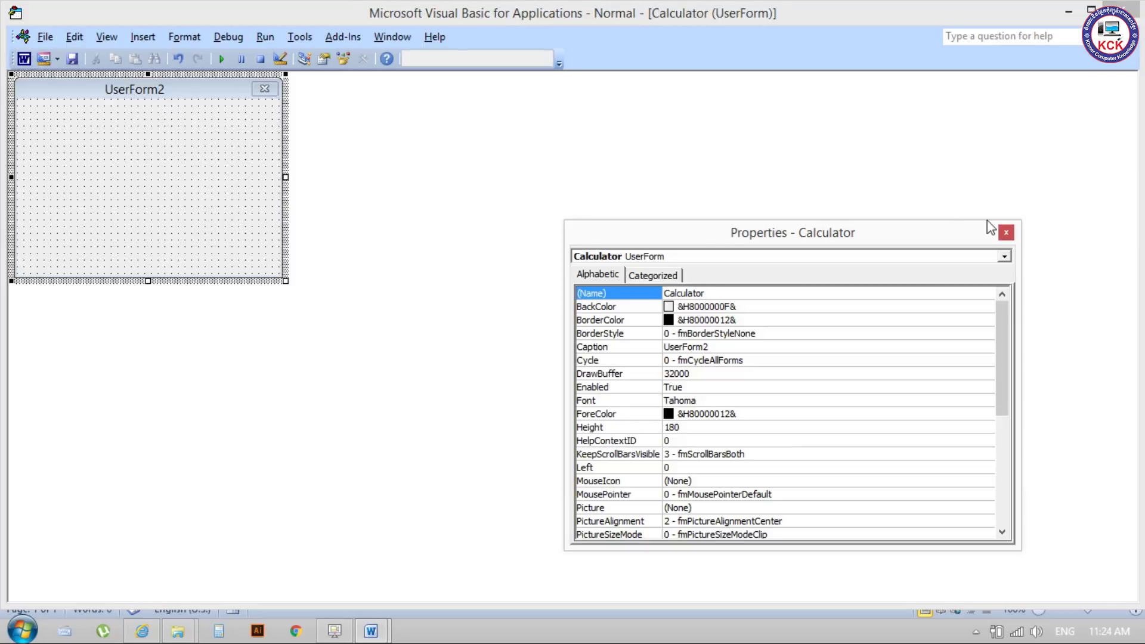
left_click(1005, 232)
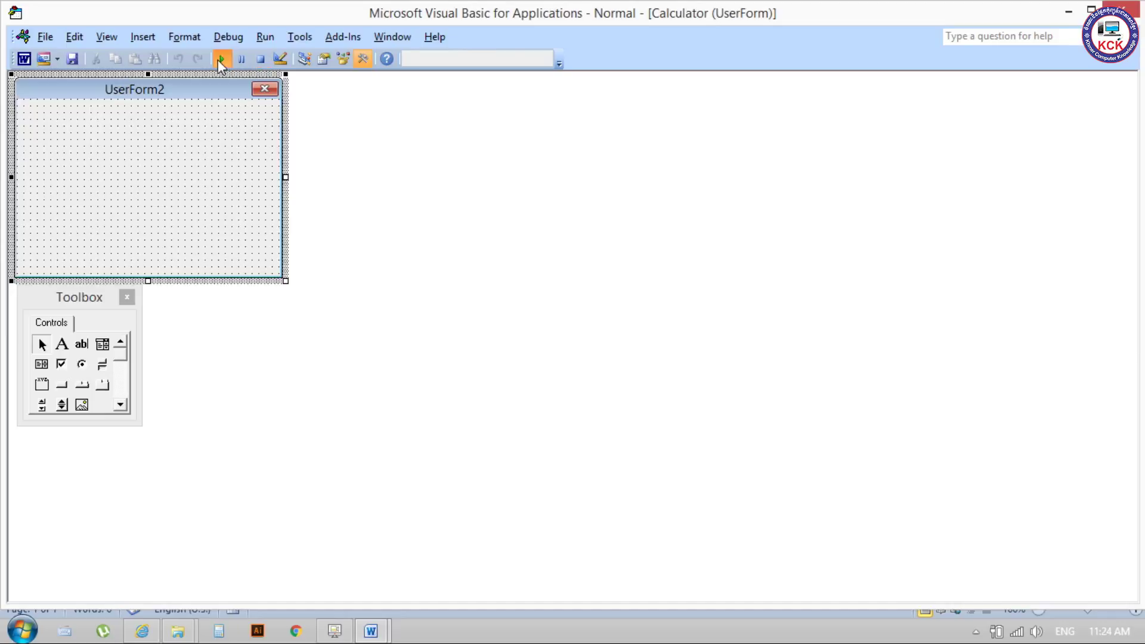
Test-run the blank Calculator form twice, closing it each time
left_click(221, 58)
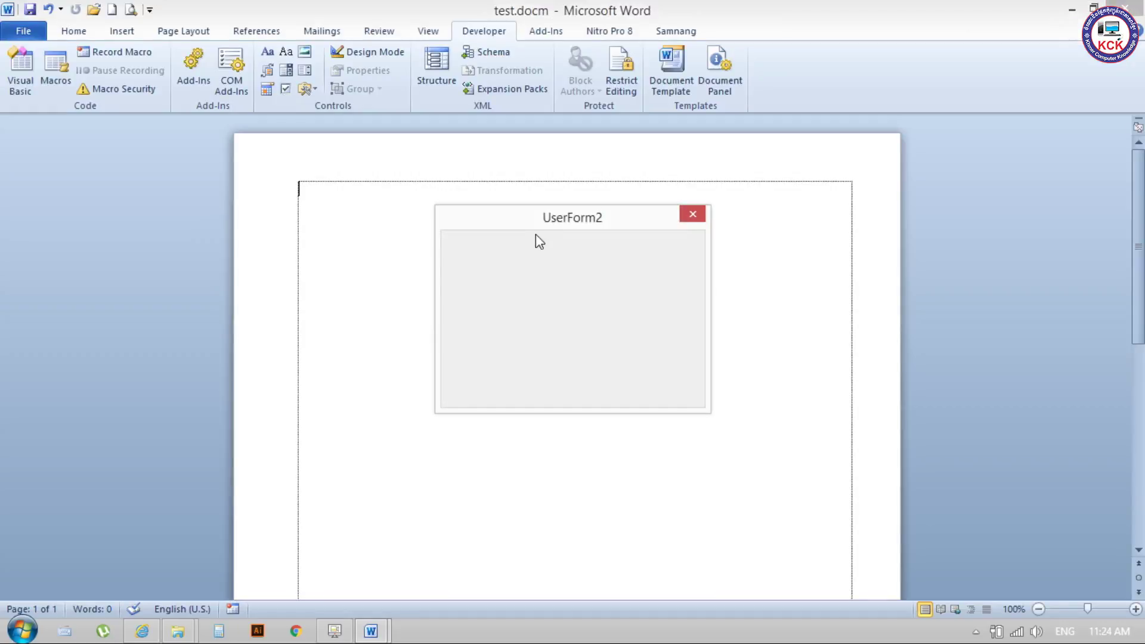
left_click(694, 215)
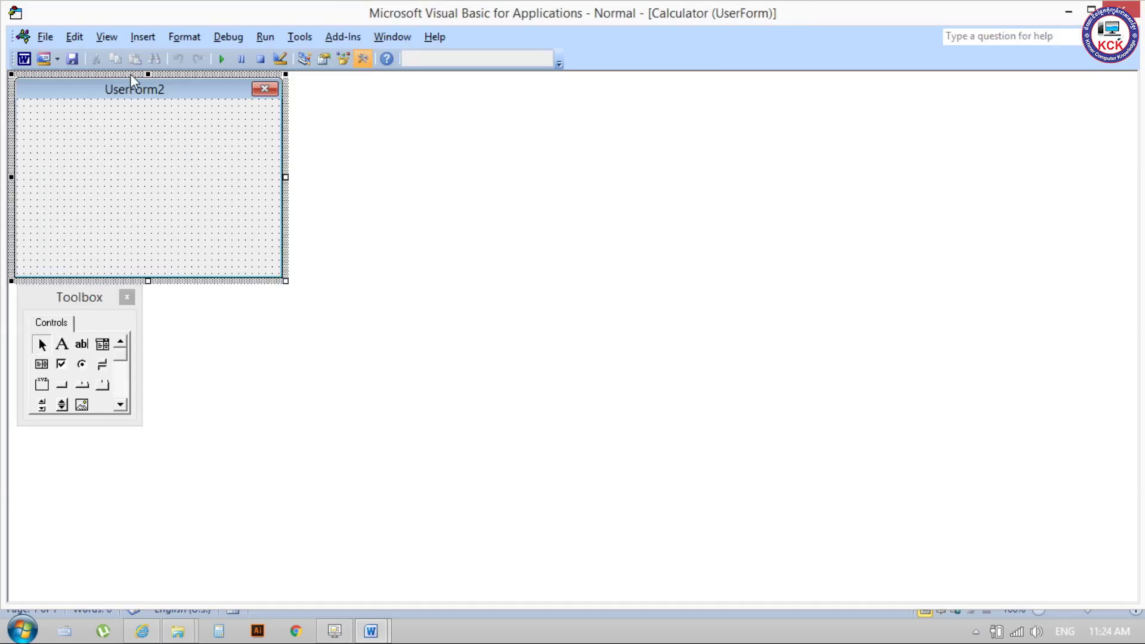
left_click(222, 59)
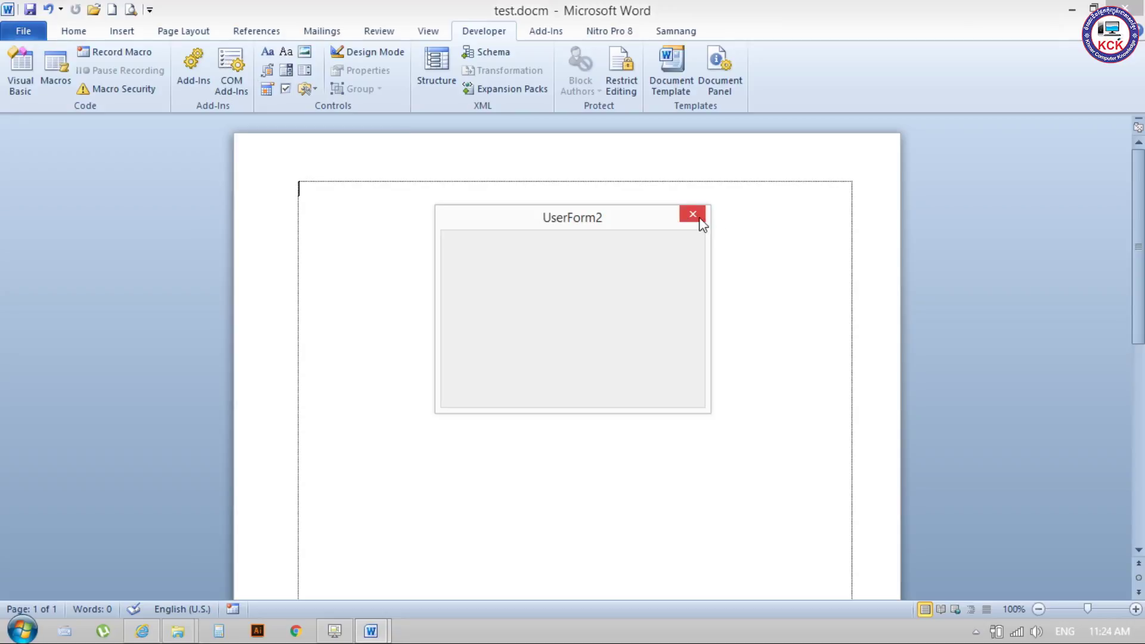
left_click(693, 216)
Add an empty UserForm_Click procedure, reopen the form's property list and close the code window
right_click(226, 174)
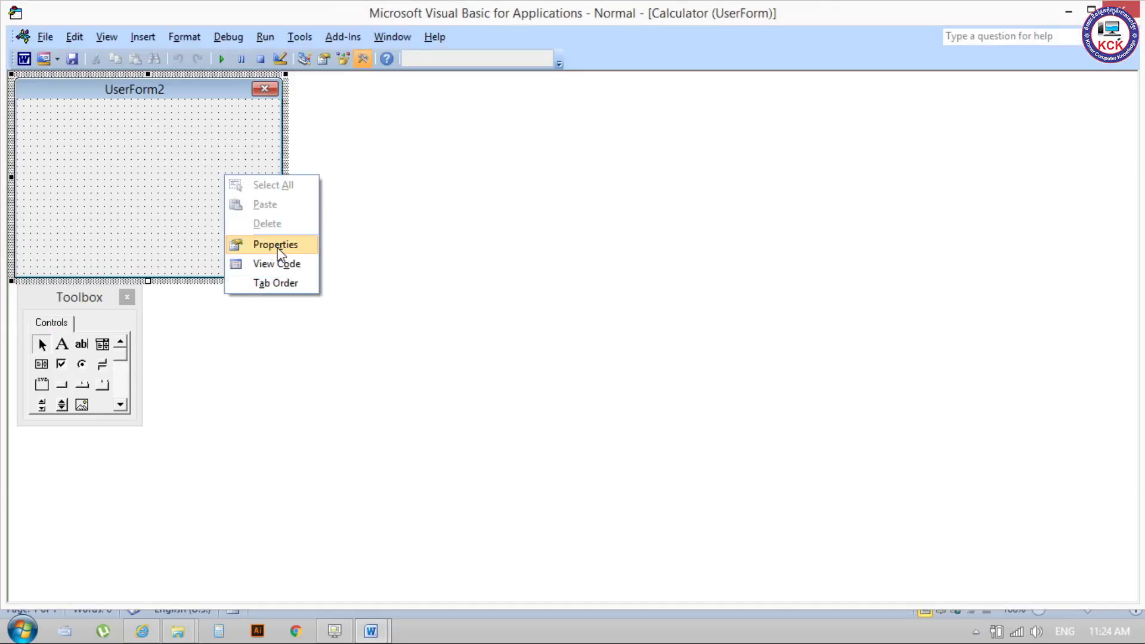
left_click(237, 170)
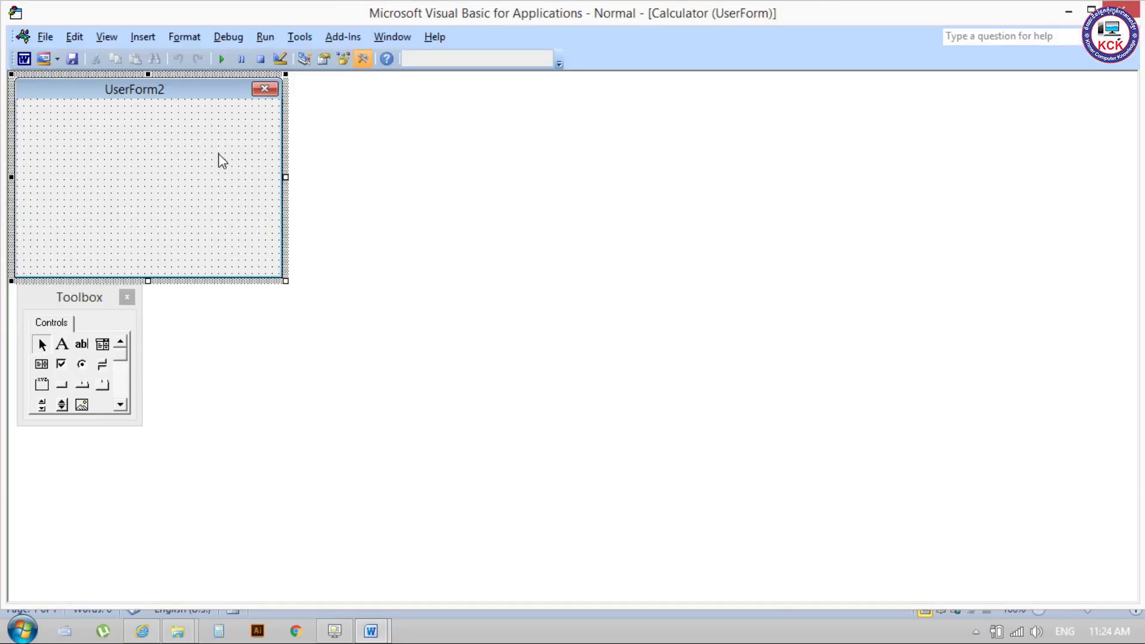
double_click(218, 156)
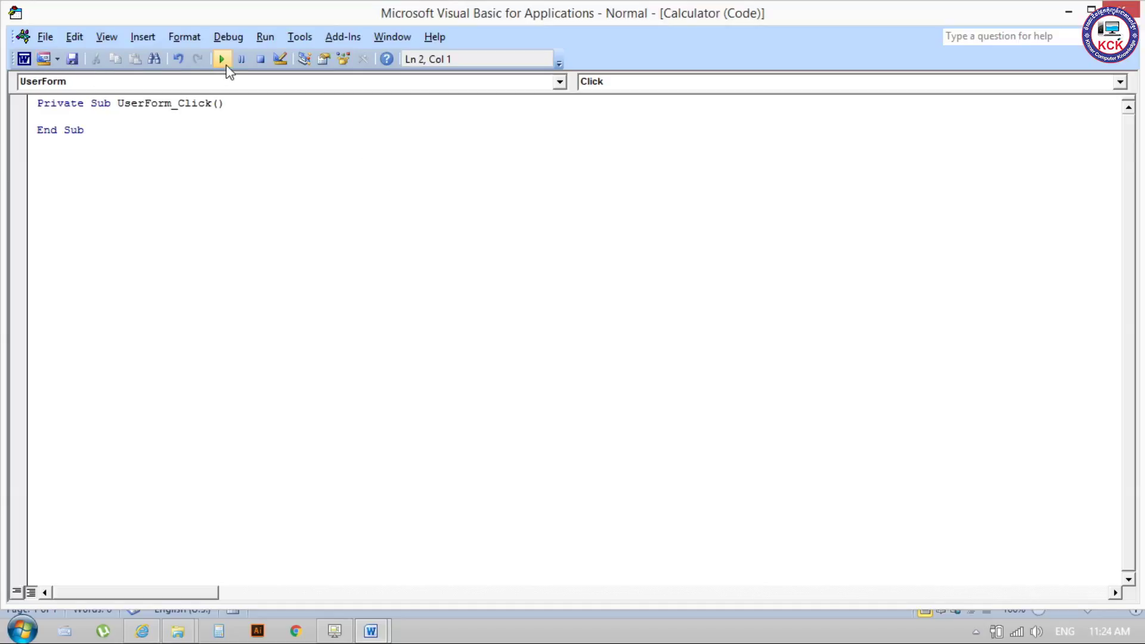
left_click(323, 58)
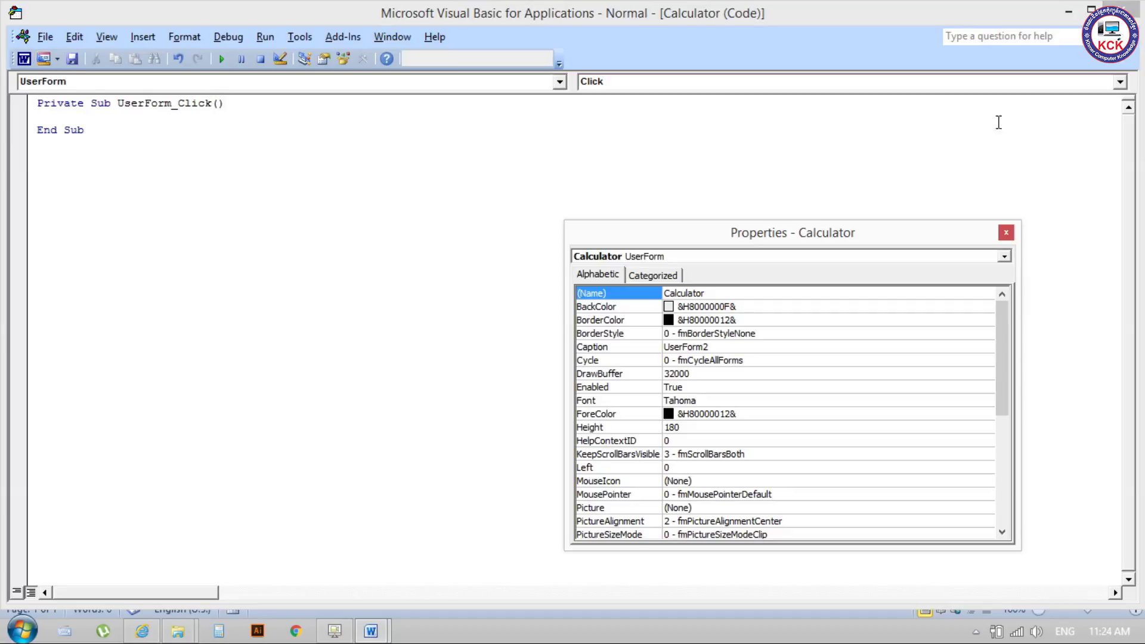
left_click(1109, 67)
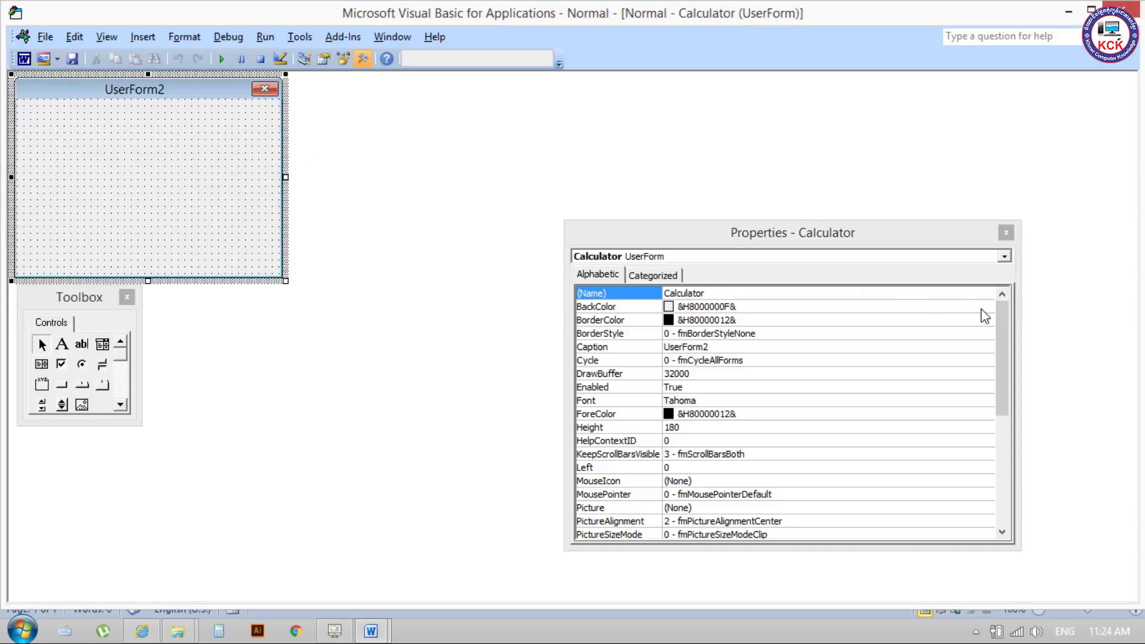
Change the form's Caption property from UserForm2 to Calculator, dismissing the stray Macros dialog
left_click(732, 345)
left_click_drag(724, 345, 584, 338)
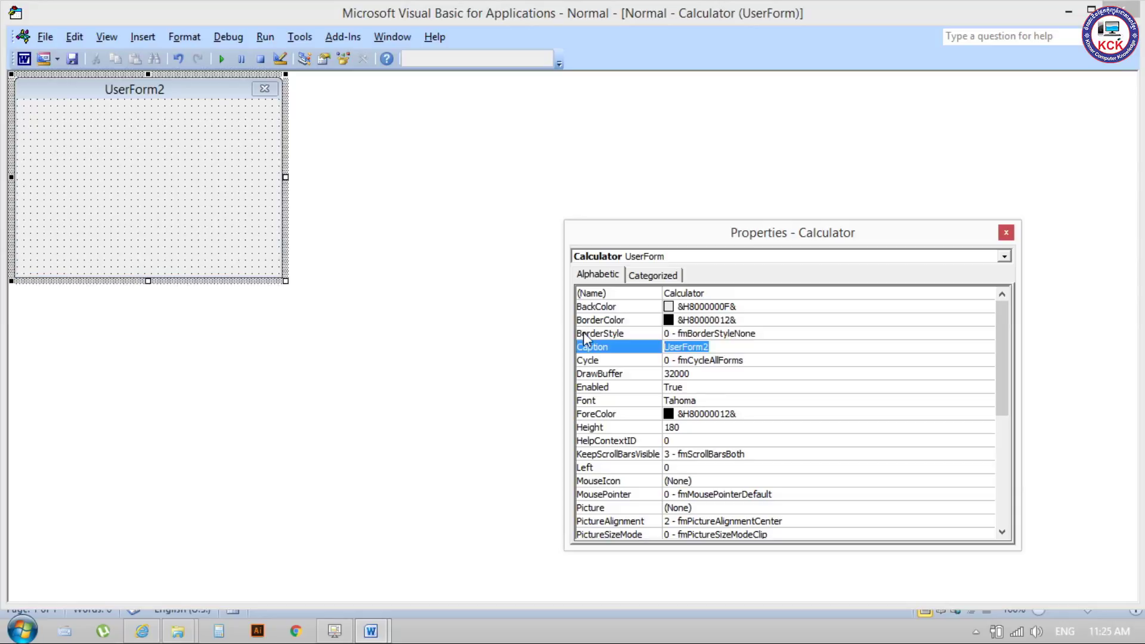
type("Calculator")
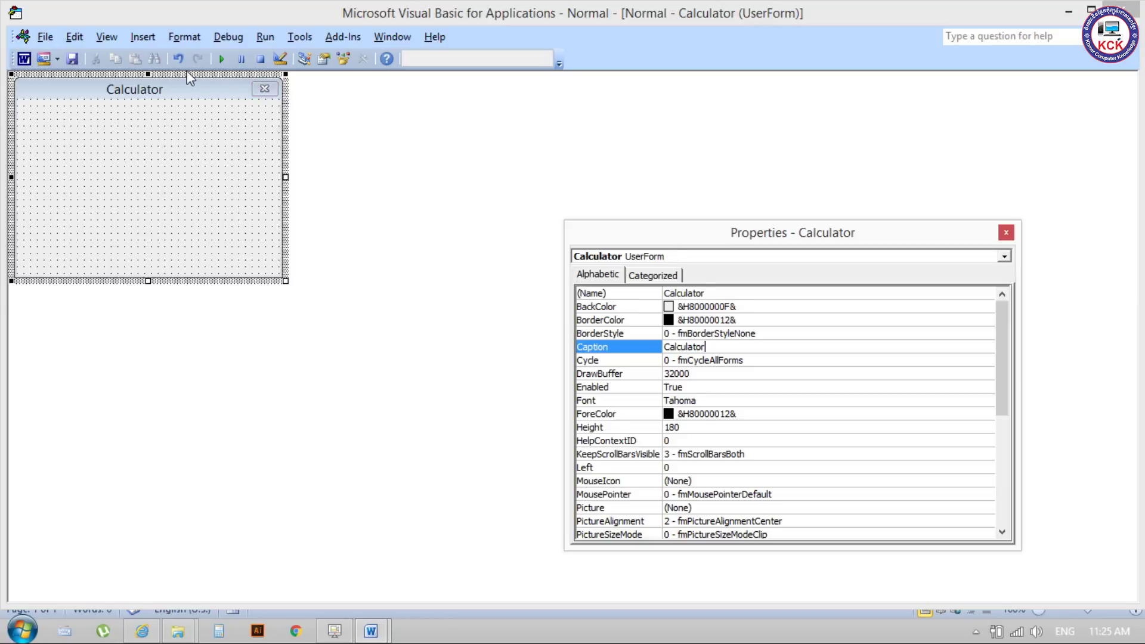
left_click(222, 58)
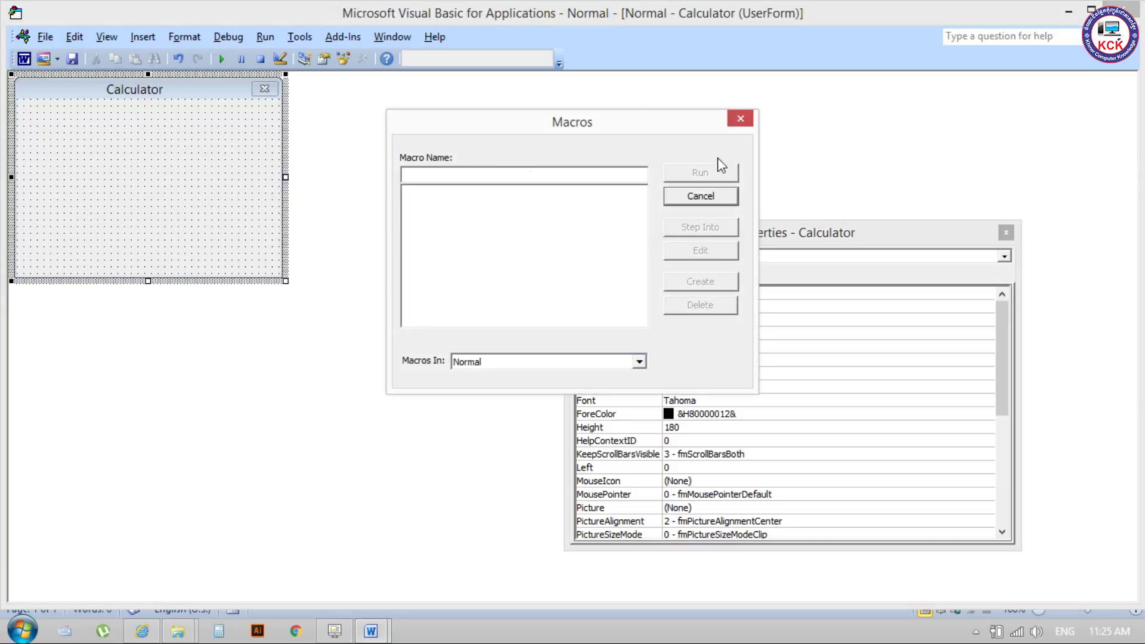
left_click(740, 118)
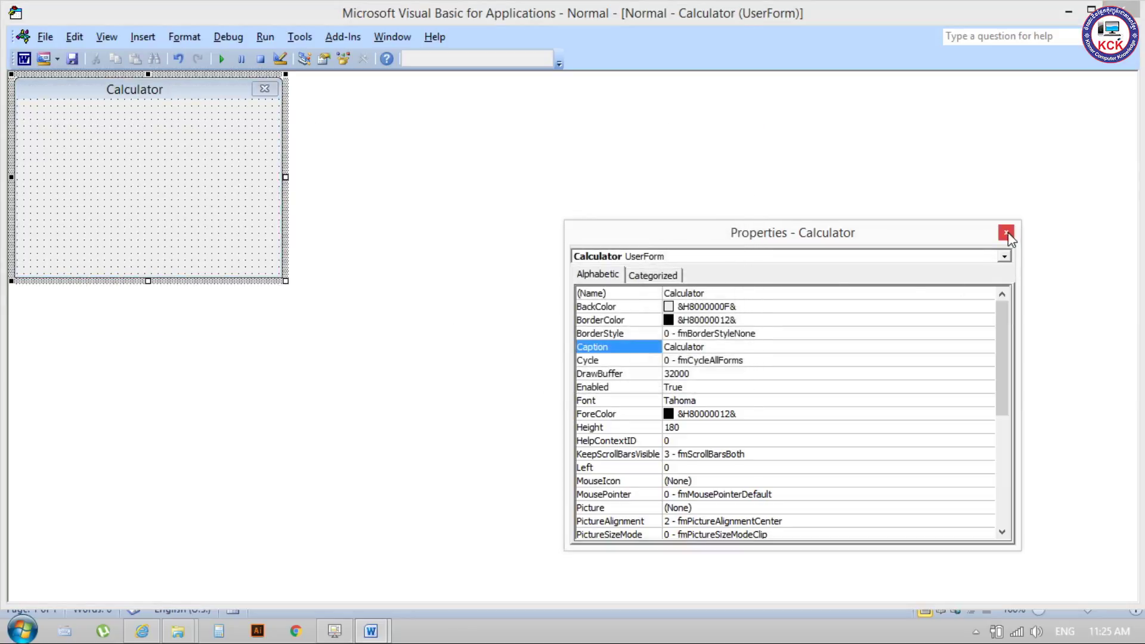
Close the property list and try saving the project, dismissing the cannot-save error
left_click(1006, 234)
left_click(72, 59)
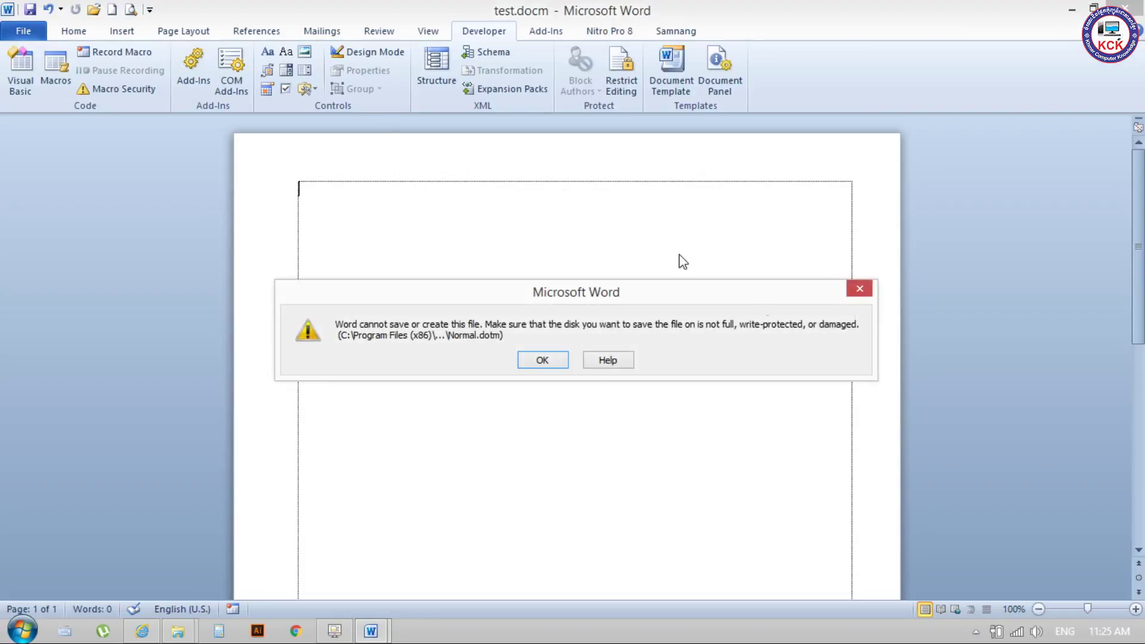
left_click(538, 359)
Test-run the Calculator form, briefly opening Windows Calculator, then close the form
left_click(221, 58)
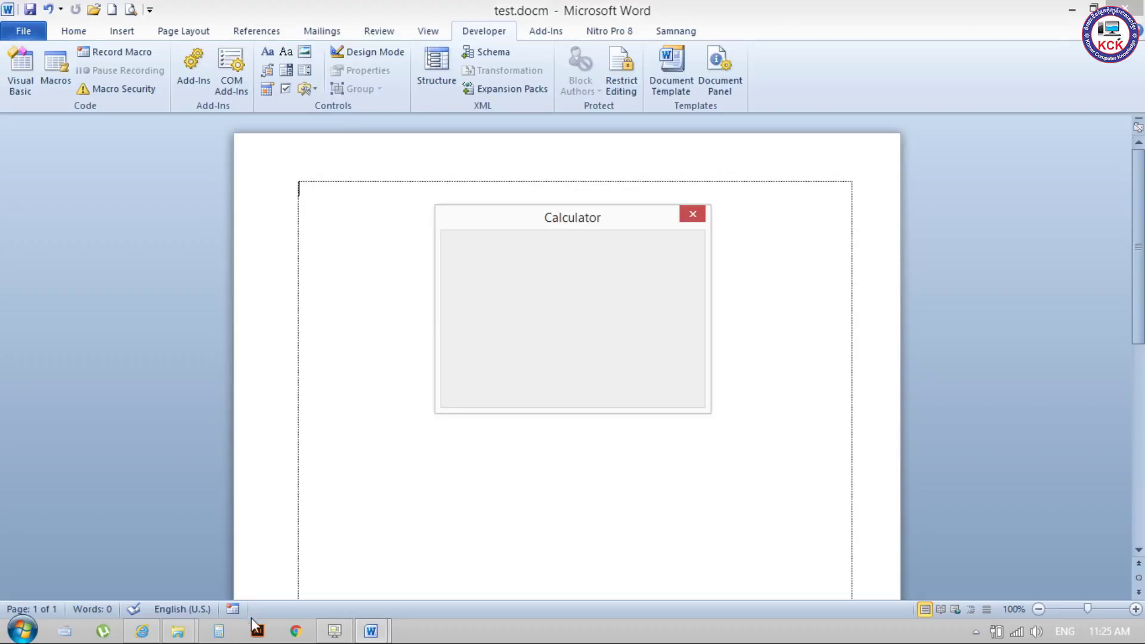
left_click(218, 631)
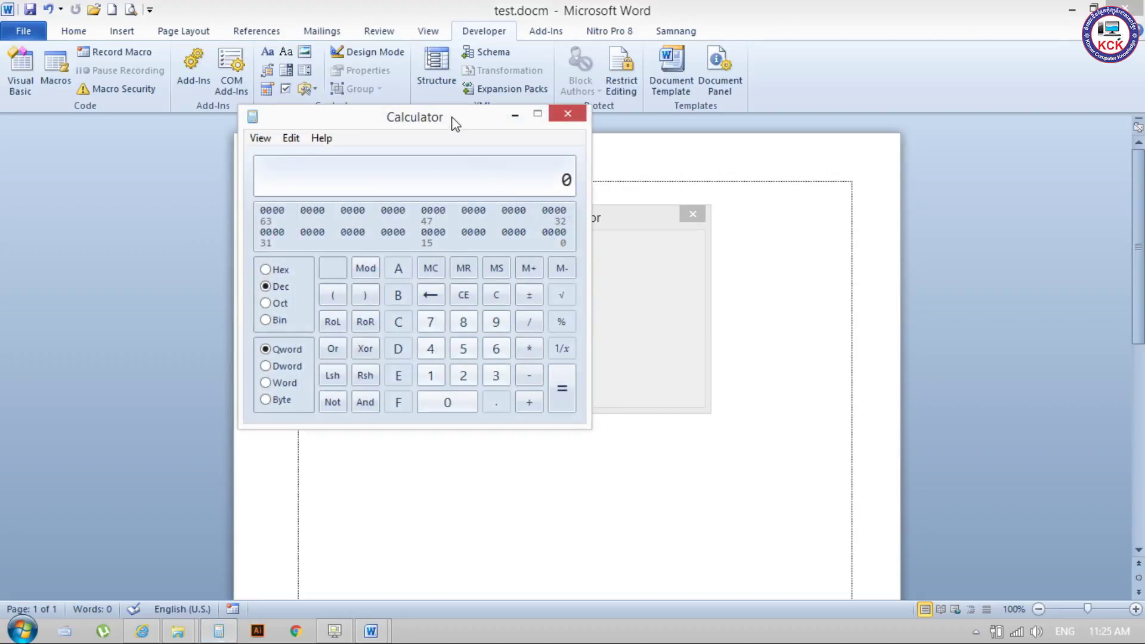
left_click_drag(454, 122, 394, 294)
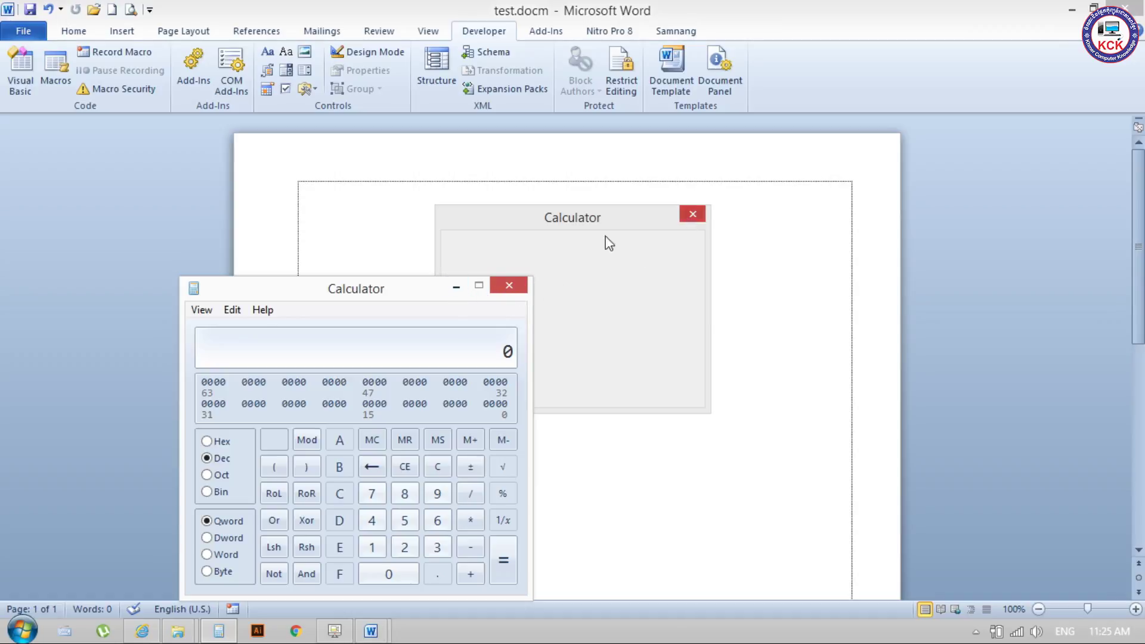
left_click(509, 286)
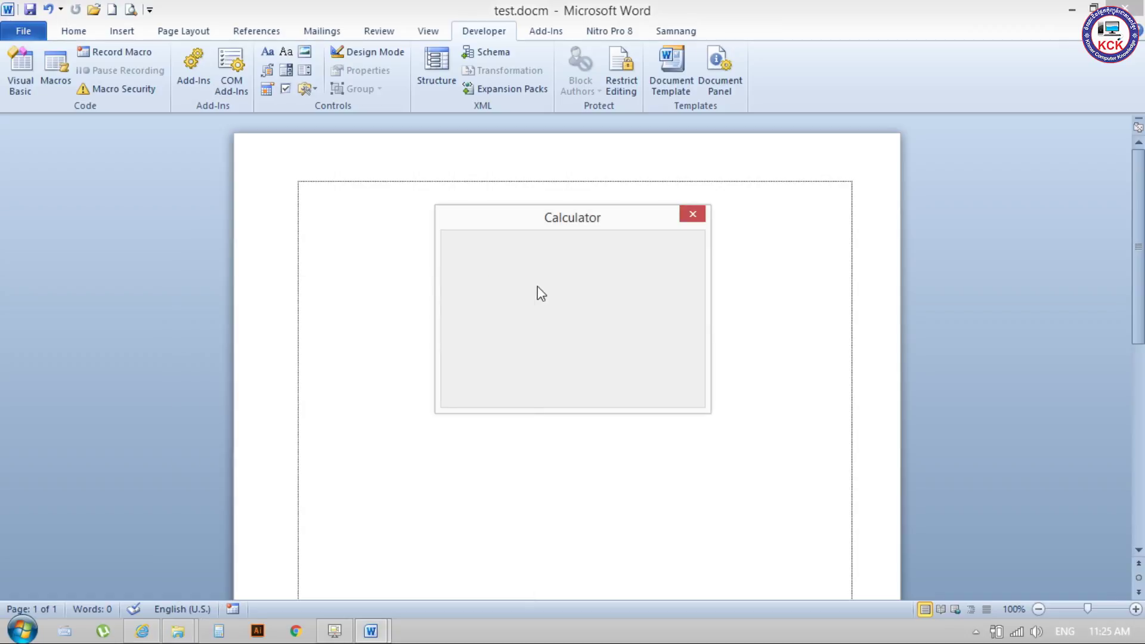
left_click(691, 216)
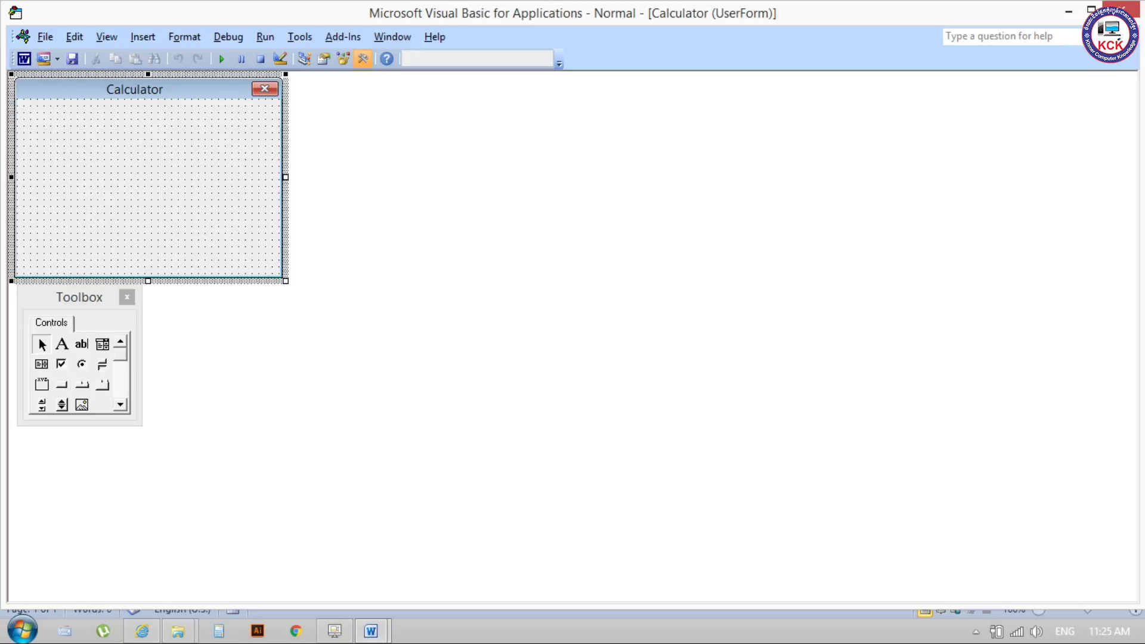
Close the Visual Basic editor to return to test.docm
left_click(1121, 8)
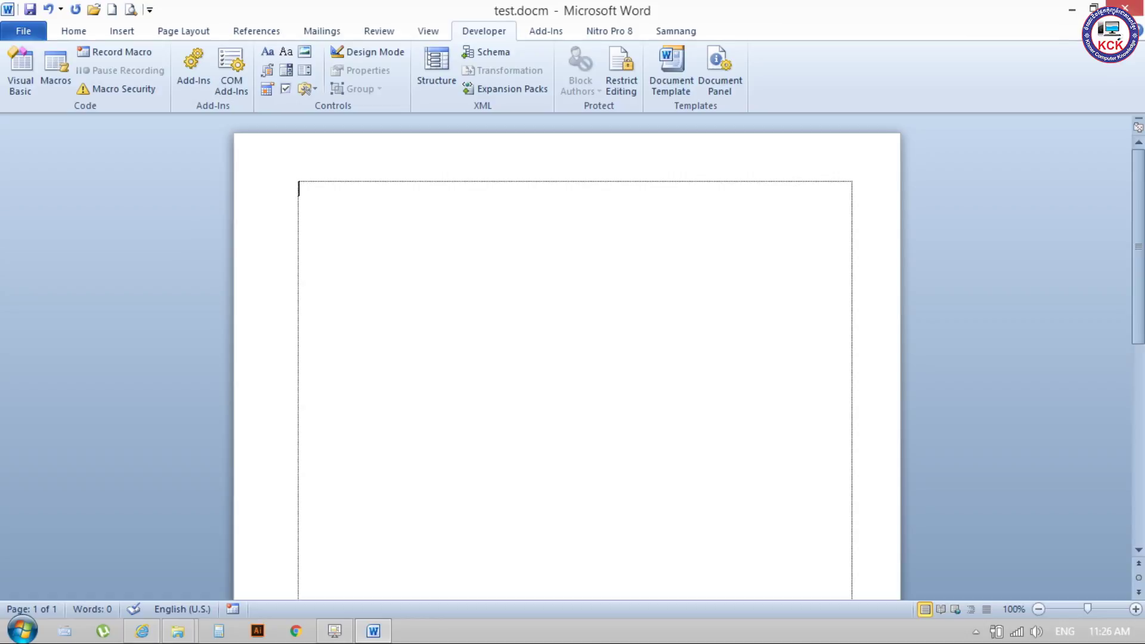
Type the Khmer title ពាក្យសុំចូលរៀន at the top of the page
key("alt+shift")
type("ពា្ន")
type("ក្យស")
type("ុំ")
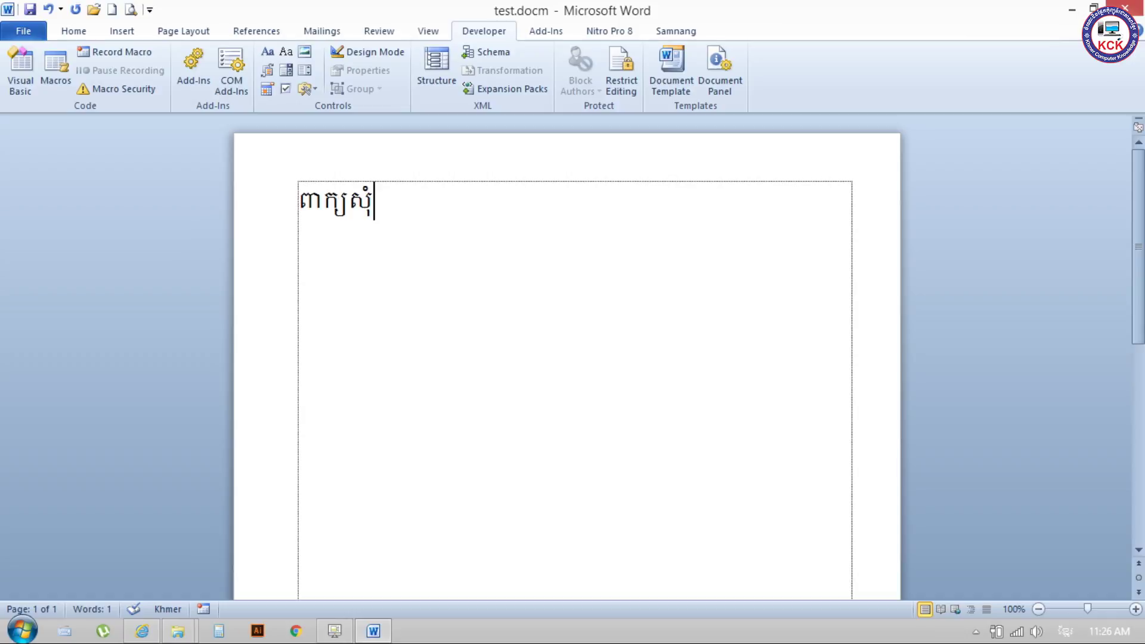
type("ចូល")
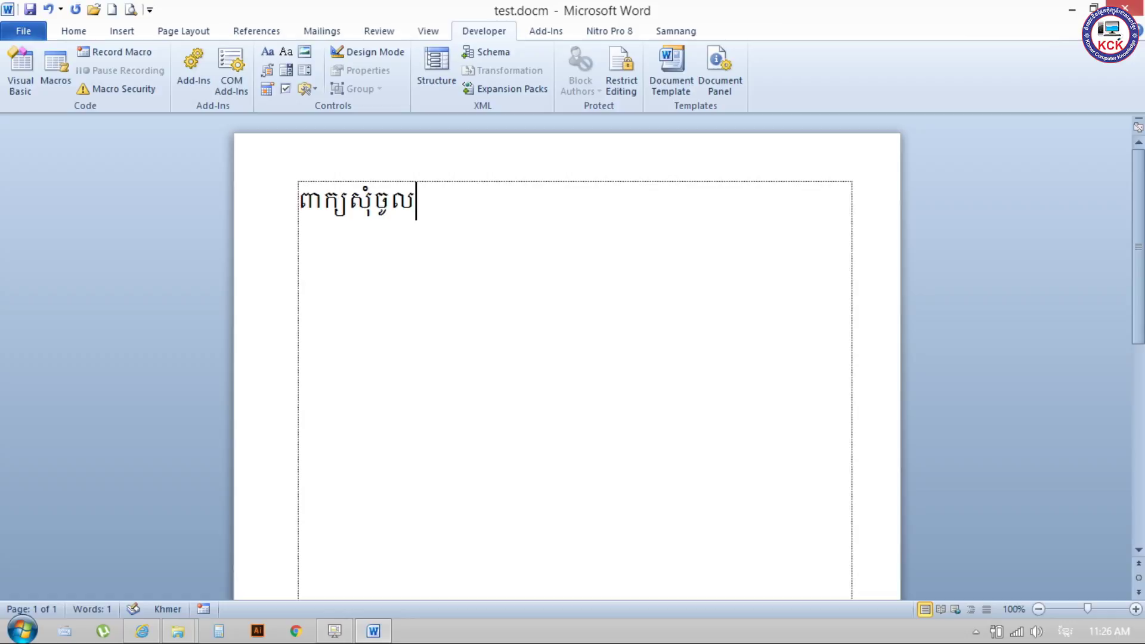
type("ត")
key("BackSpace")
type("រៀន")
key("Return")
Centre the title and set it in Khmer OS Battambang at size 14
left_click_drag(498, 204, 248, 173)
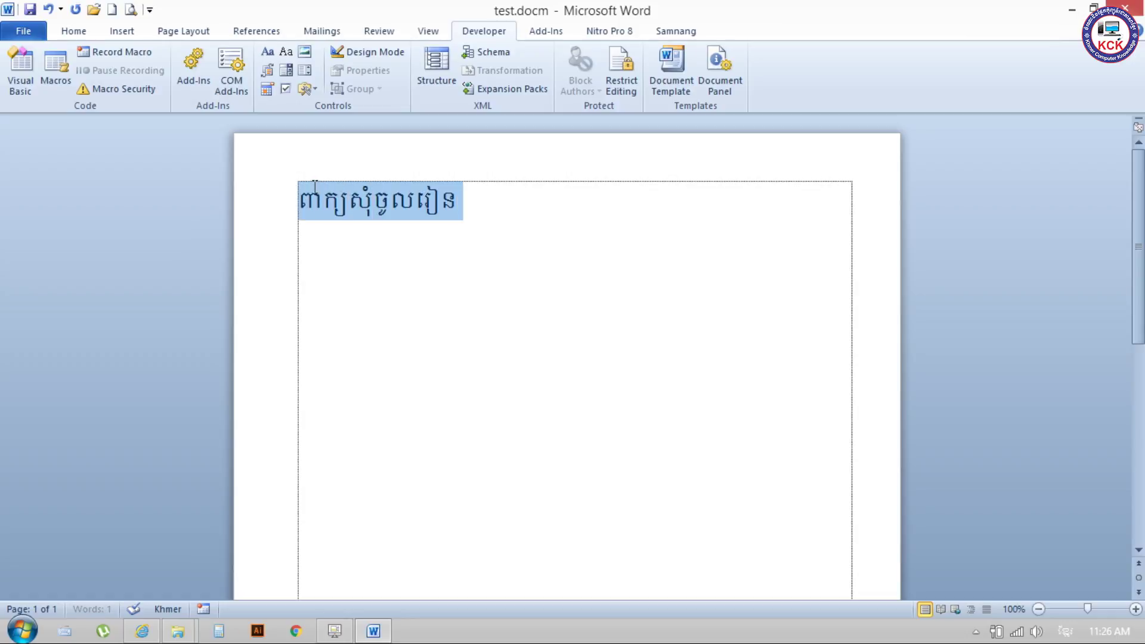
left_click(73, 36)
key("ctrl+e")
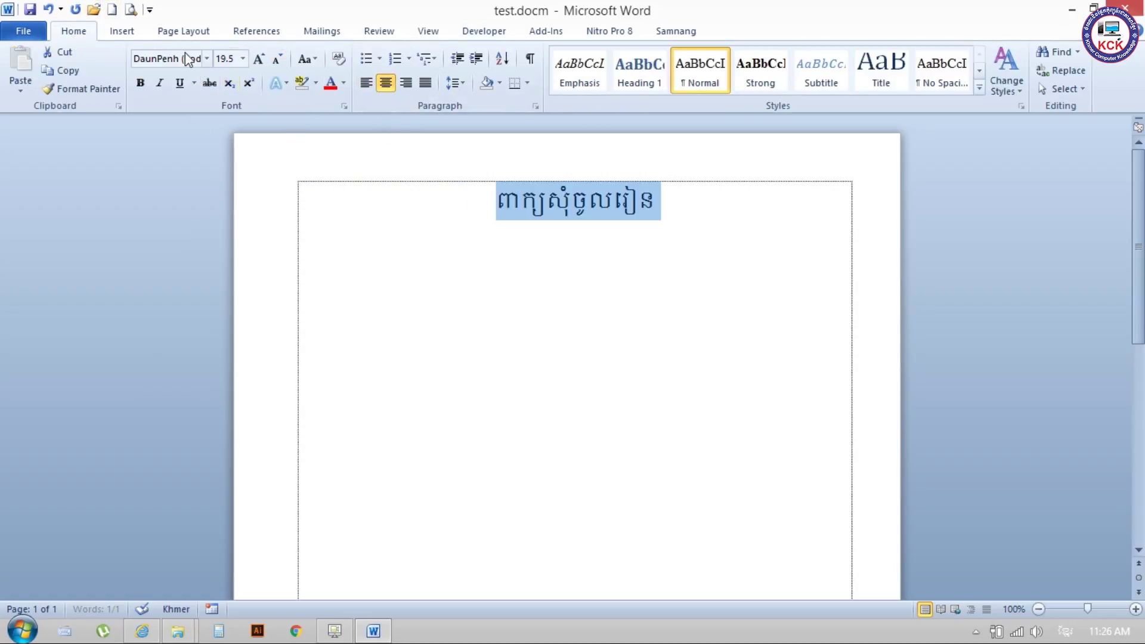
left_click(208, 60)
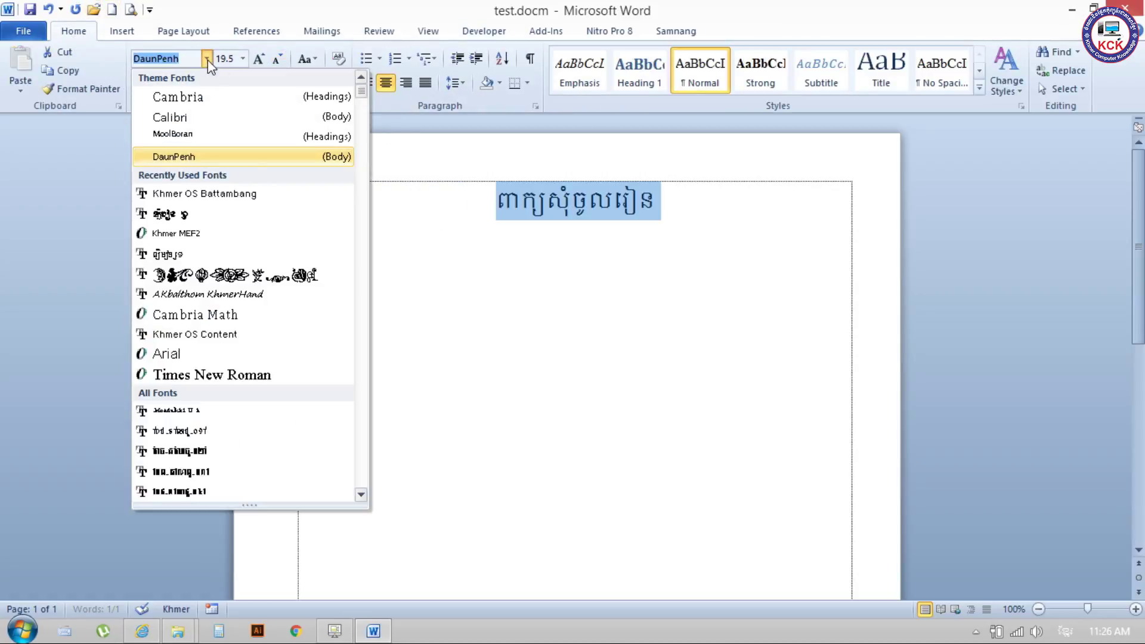
left_click(244, 189)
left_click(243, 58)
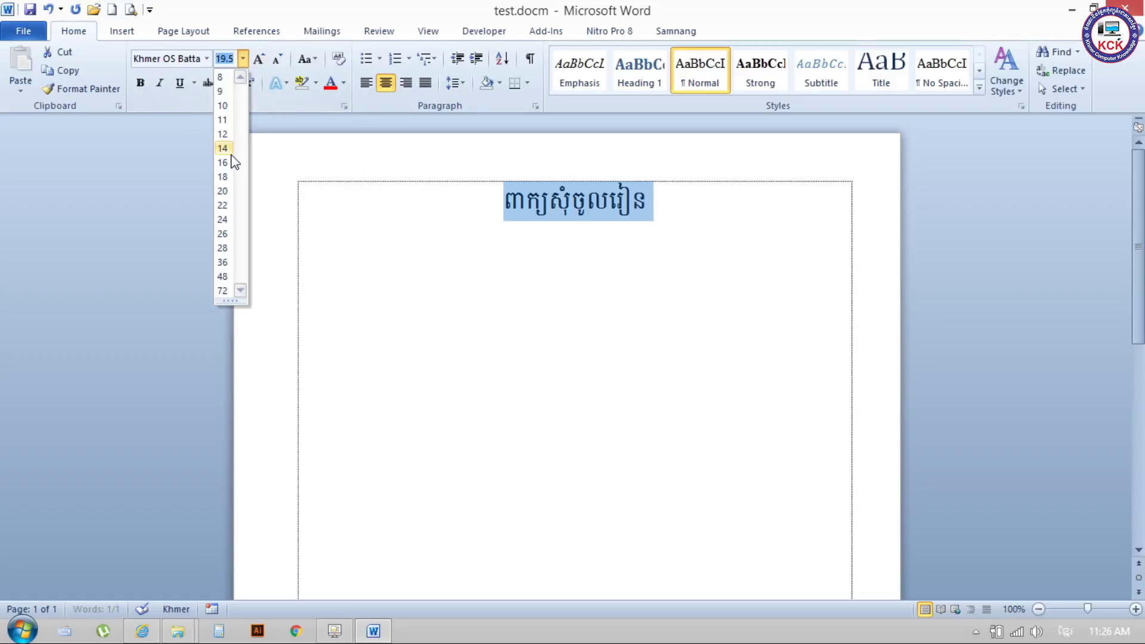
left_click(374, 268)
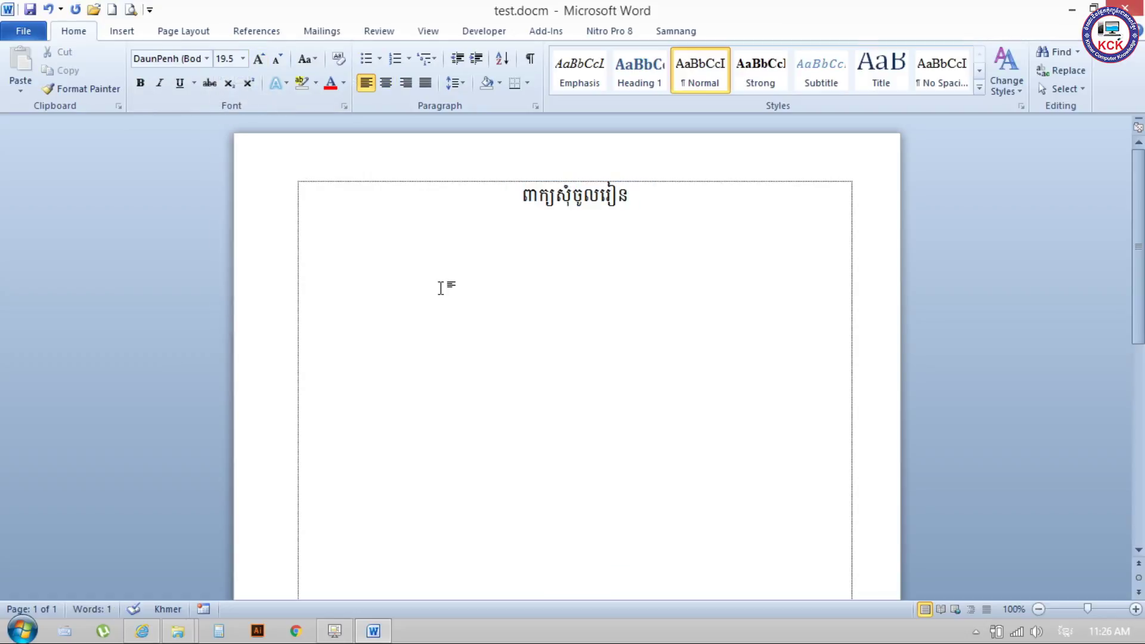
Type the labels ឈ្មោះ and ភេទ on one line, then ថ្ងៃ ខែ ឆ្នាំកំណើត on the next
type("ឈ្មោះ   ")
type("    ភេទ")
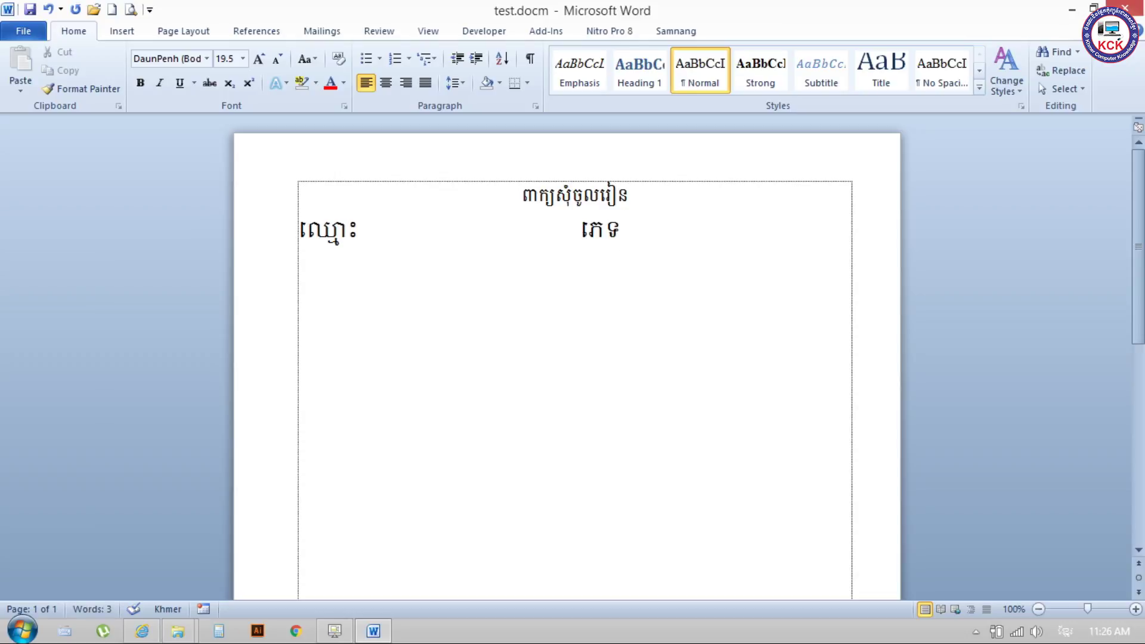
key("Return")
type("ថ្ង")
type("ៃ ខែ")
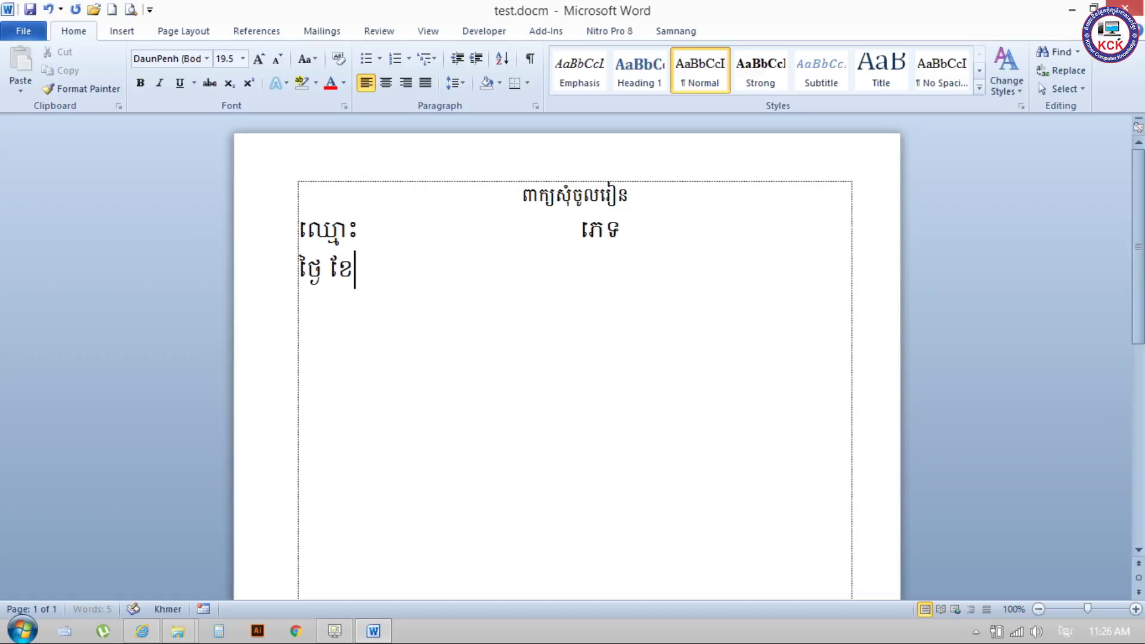
type(" ឆ្នាំ")
type("ក")
type("ំនត")
key("BackSpace")
key("BackSpace")
type("ណើត")
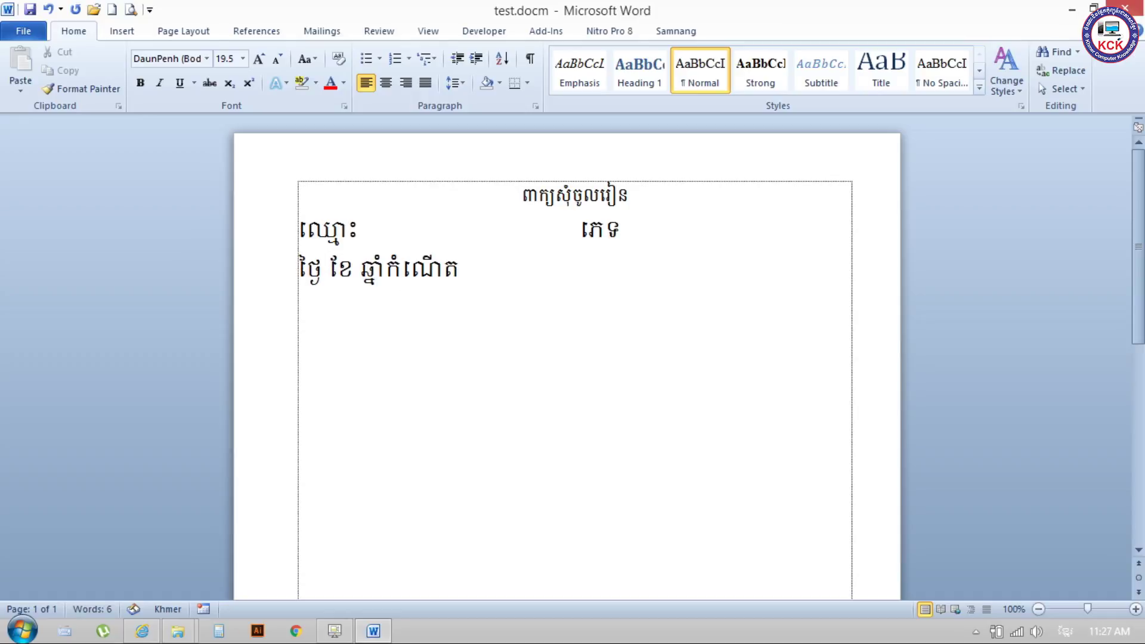
key("Tab")
key("Tab")
Add the labels ទីកន្លែងកំណើត and ជំនាញ on their own lines, then switch back to English input
key("Return")
type("ទី")
type("កន្ល")
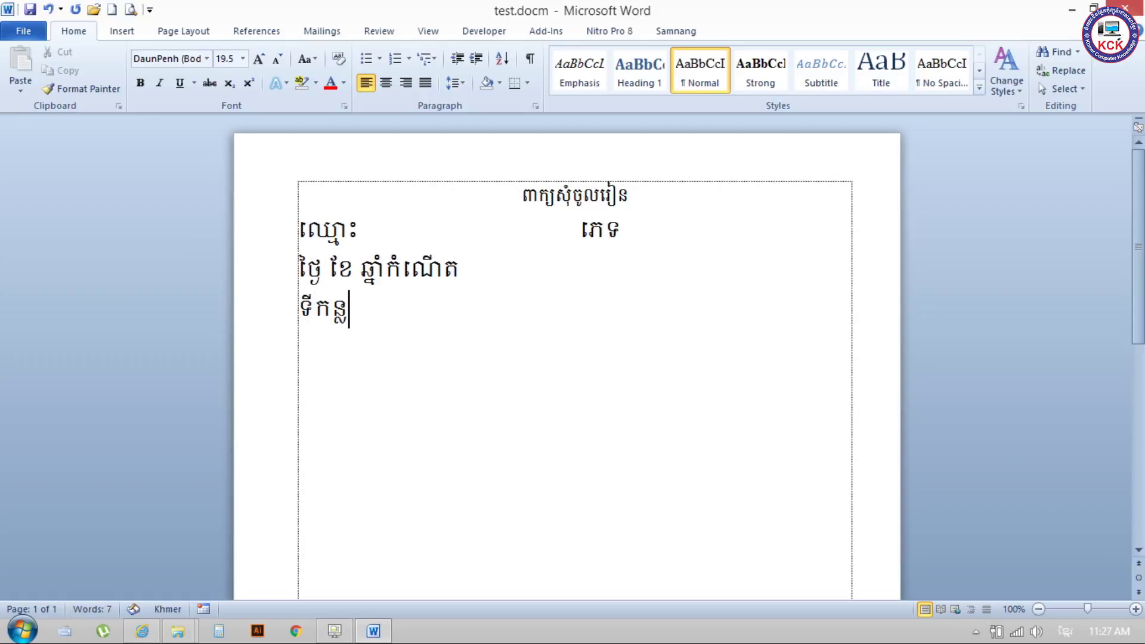
type("េ")
key("BackSpace")
type("ែងកំណើត")
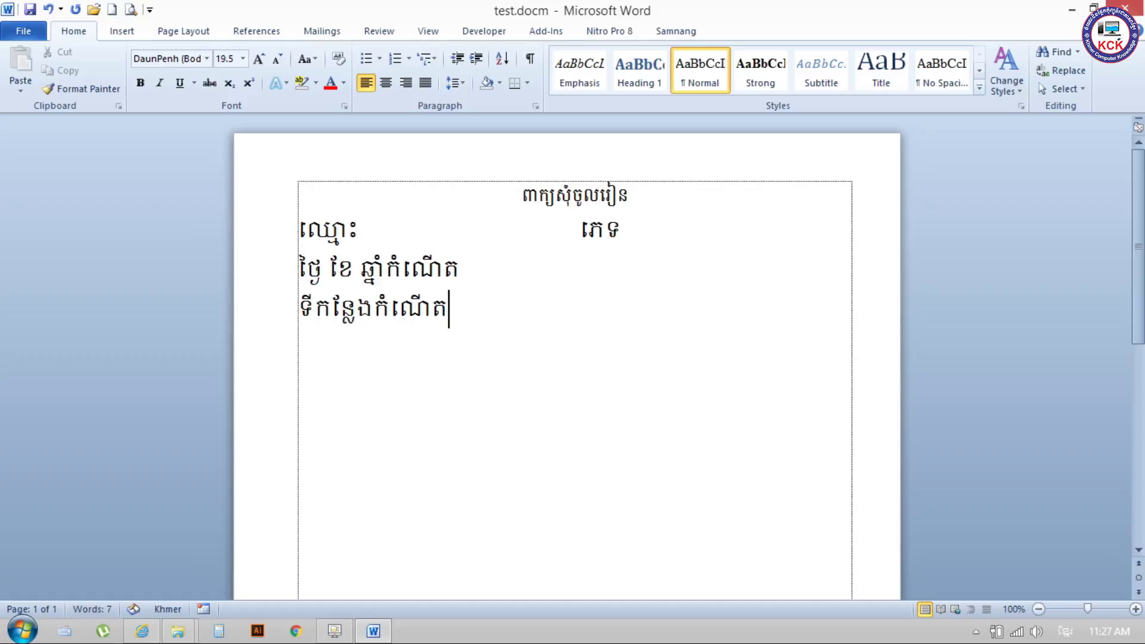
key("Return")
type("ជំនា")
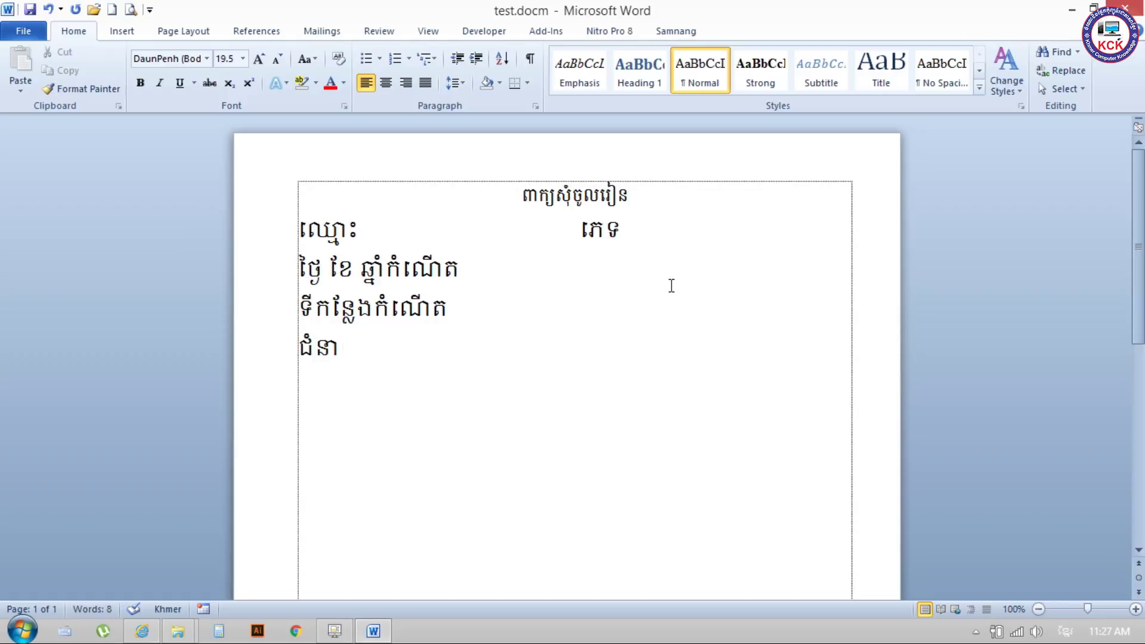
type("ញ")
key("alt+shift")
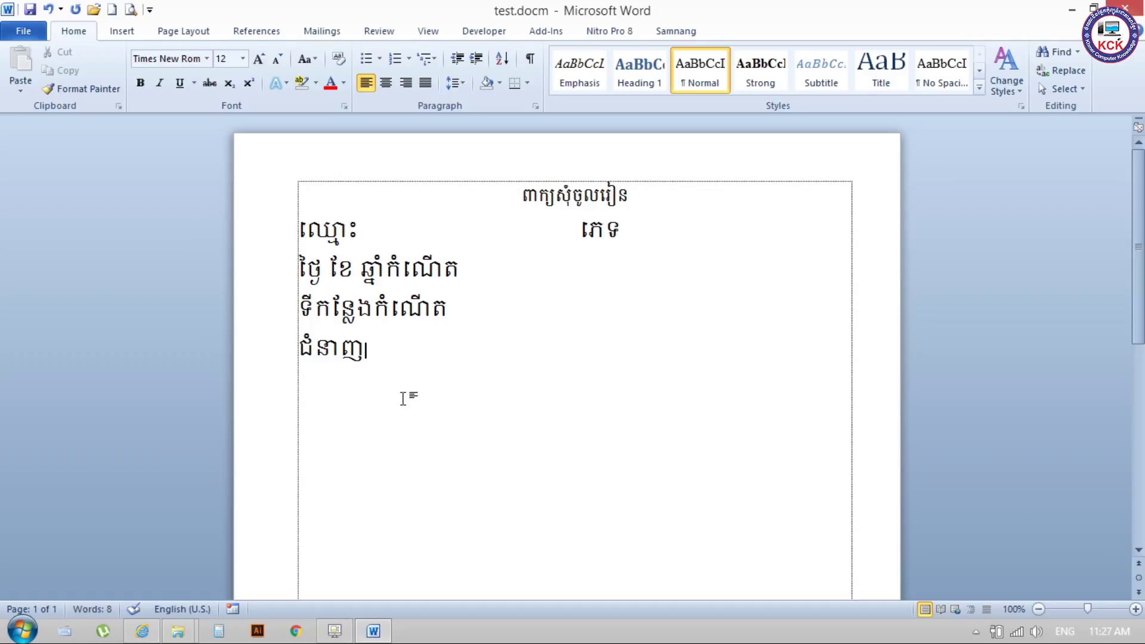
Add space below the title and set the labels in Khmer OS Battambang size 12
left_click(654, 201)
key("Return")
key("Return")
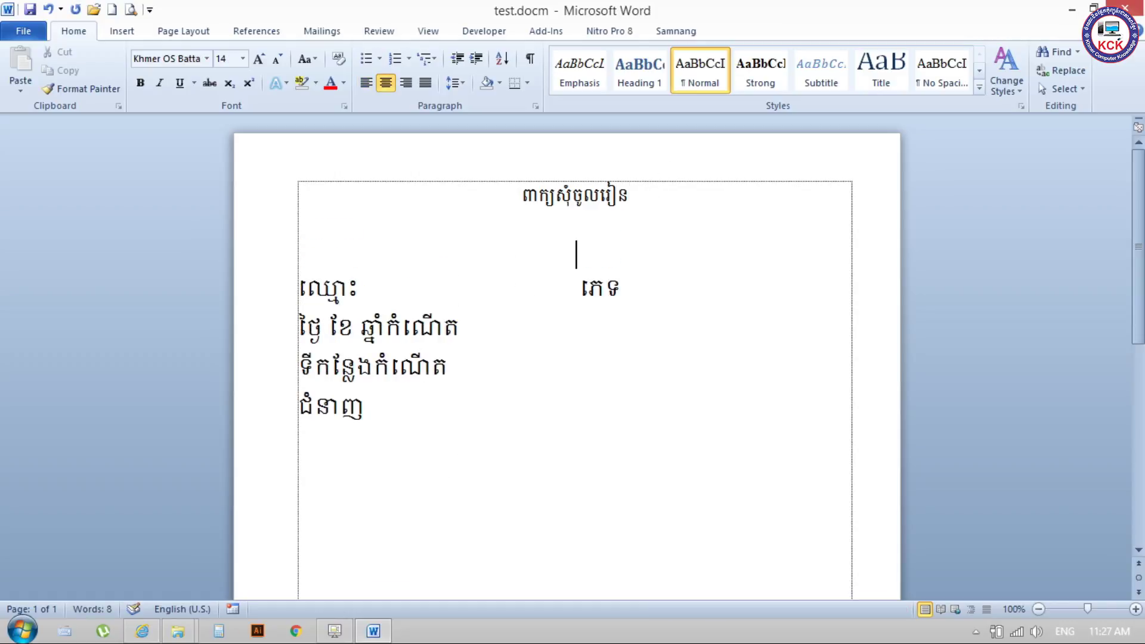
mouse_move(417, 411)
left_mouse_down()
mouse_move(318, 351)
mouse_move(298, 289)
left_mouse_up()
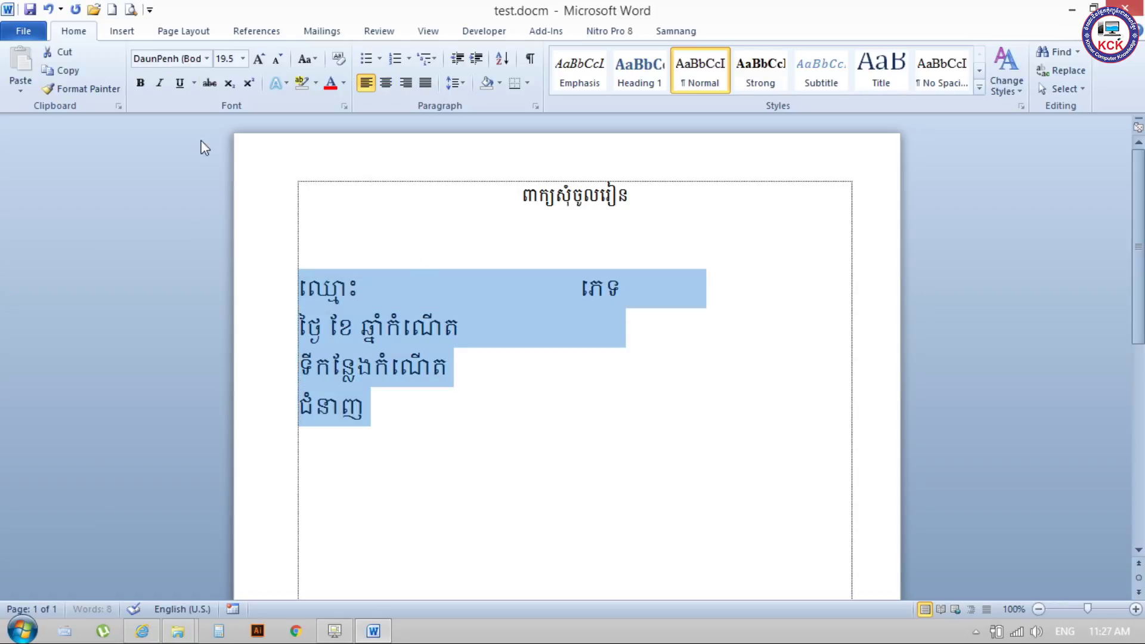
left_click(206, 58)
left_click(208, 193)
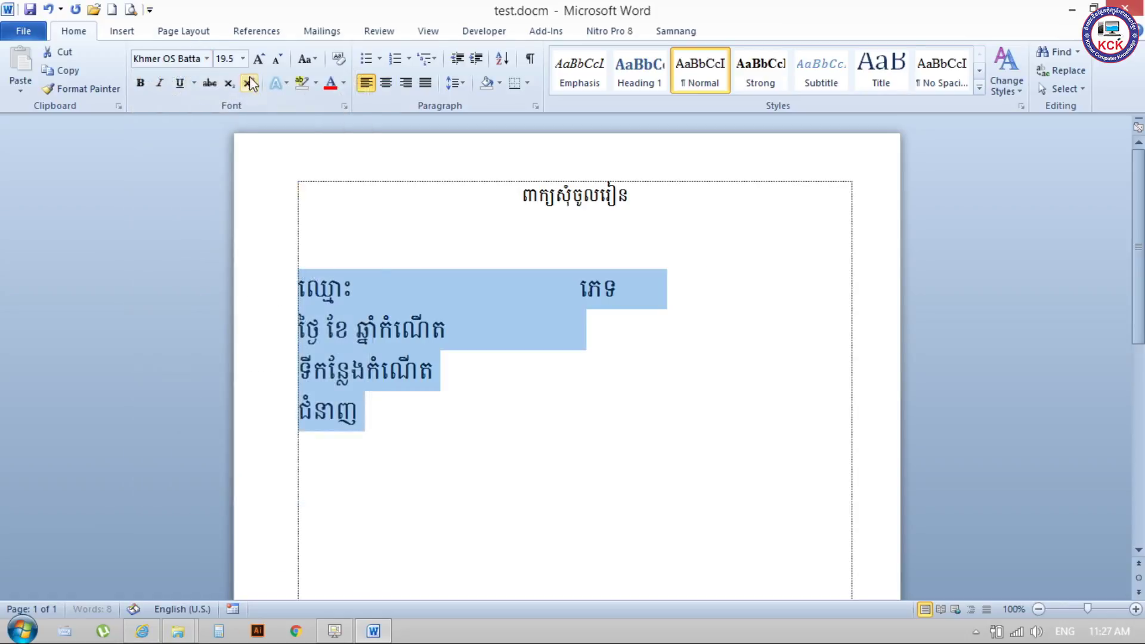
left_click(242, 58)
left_click(224, 119)
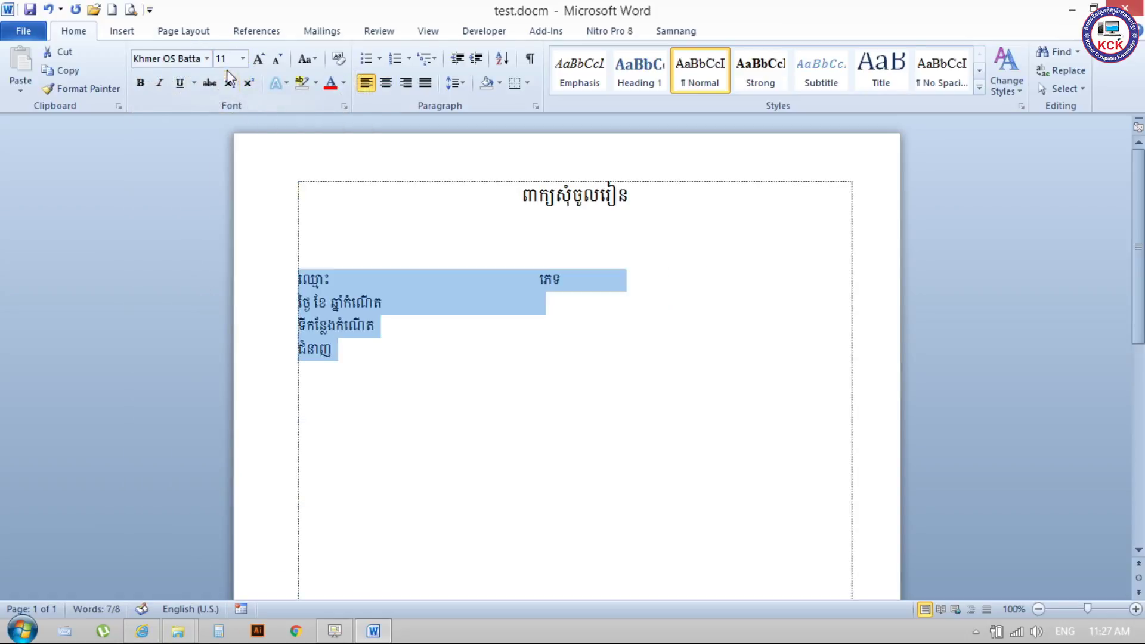
left_click(259, 62)
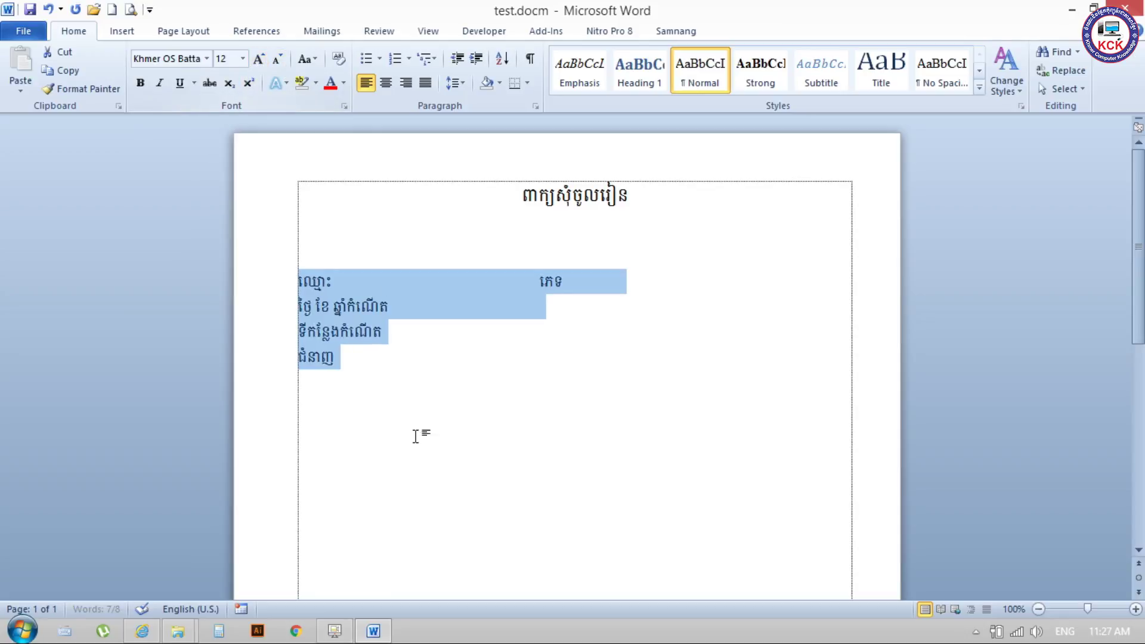
left_click(406, 349)
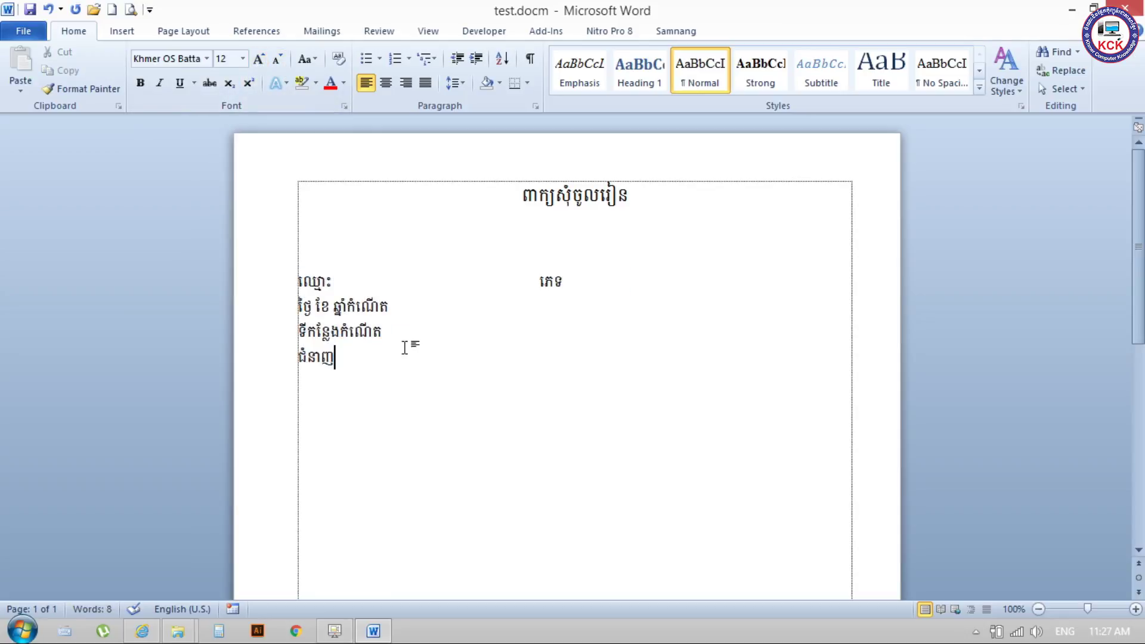
Push ភេទ one tab stop further right on the ឈ្មោះ line
key("Tab")
left_click(358, 283)
left_click(460, 329)
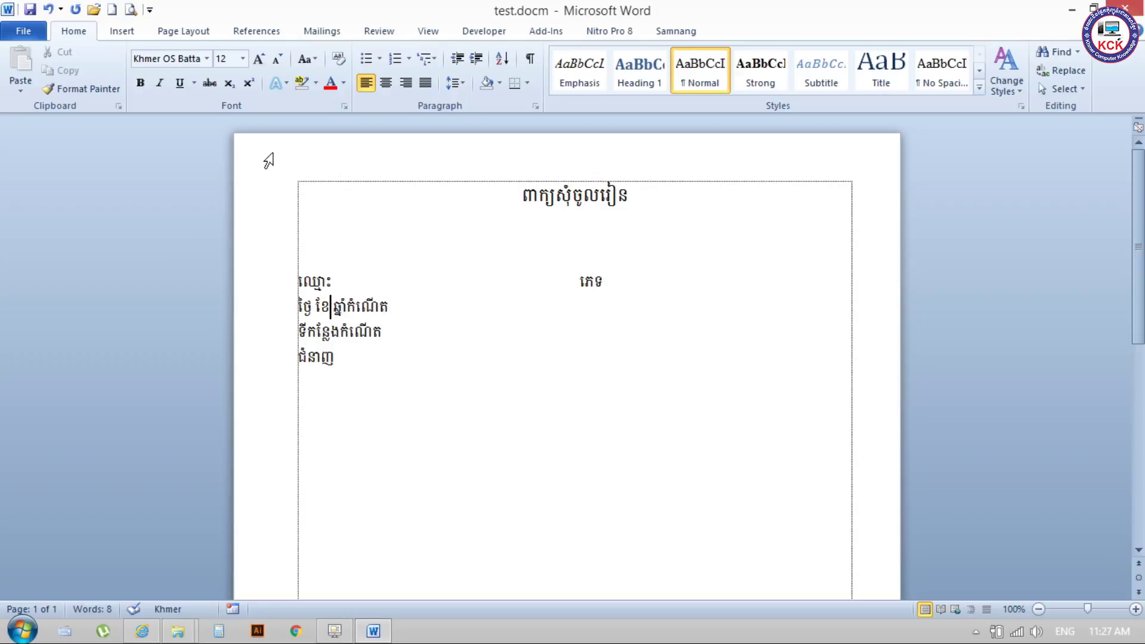
left_click(449, 392)
Open the Developer tab's Legacy Tools gallery of legacy form and ActiveX controls
left_click(481, 32)
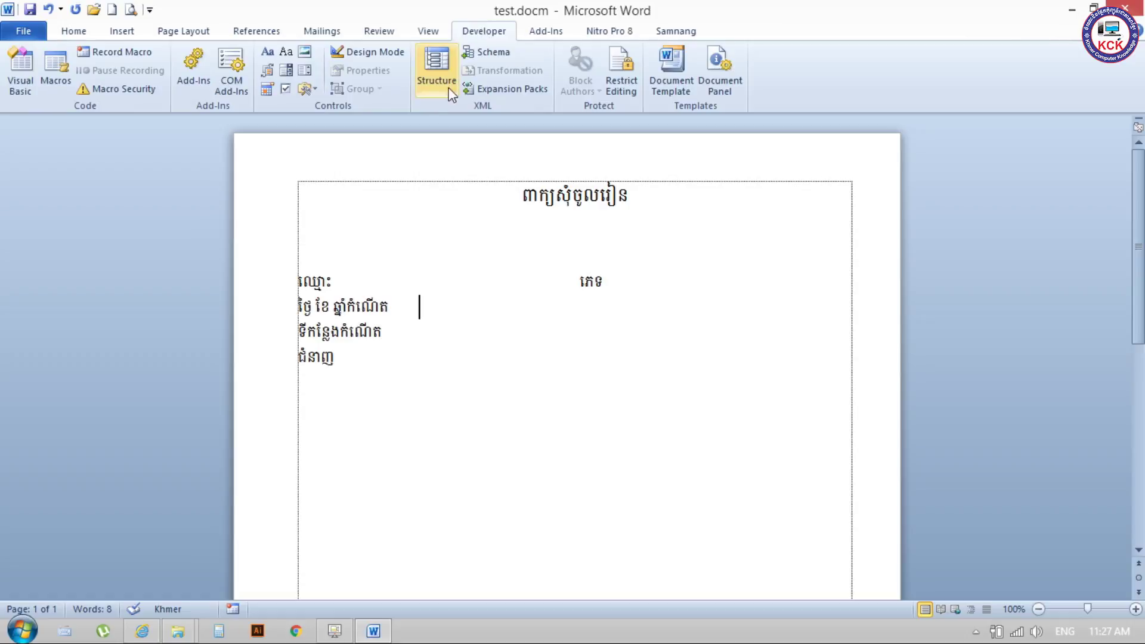
left_click(316, 88)
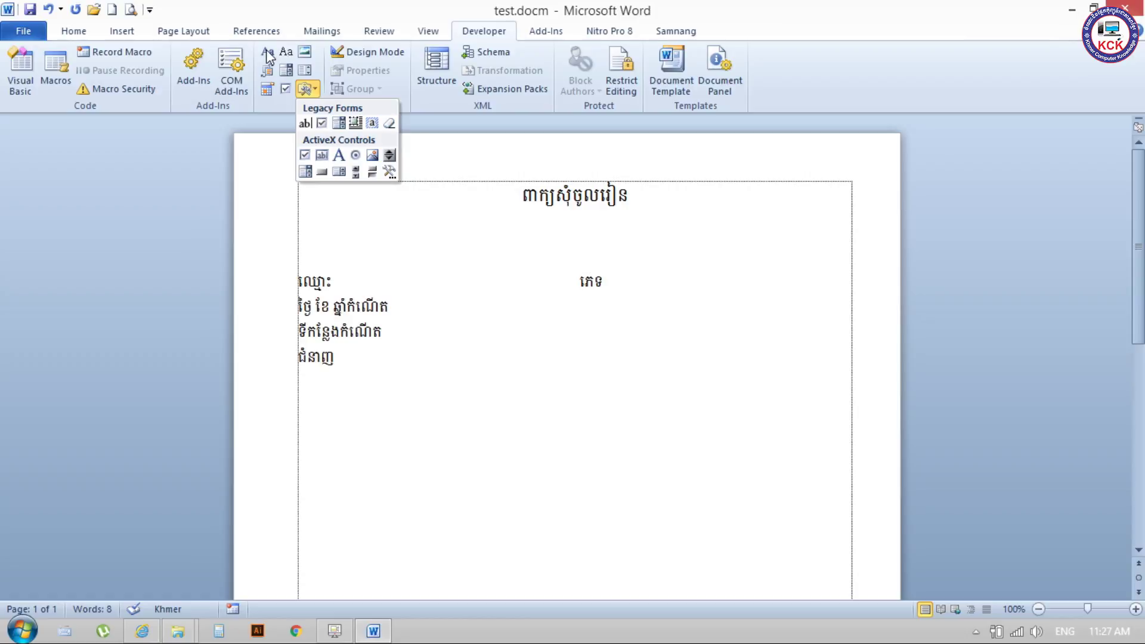
left_click(369, 10)
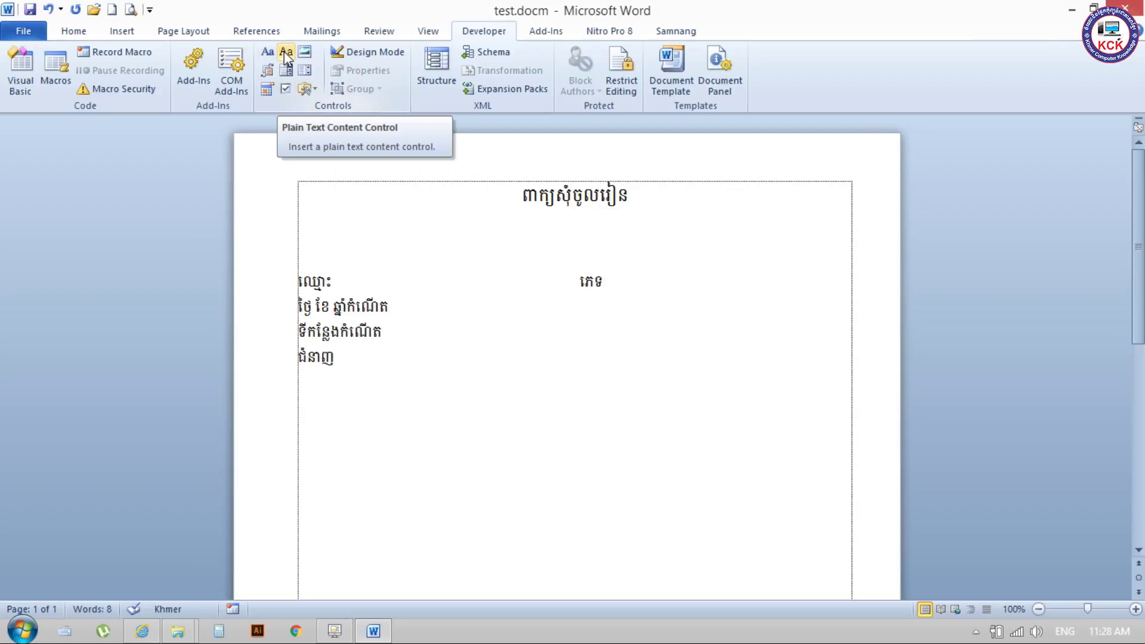
left_click(317, 88)
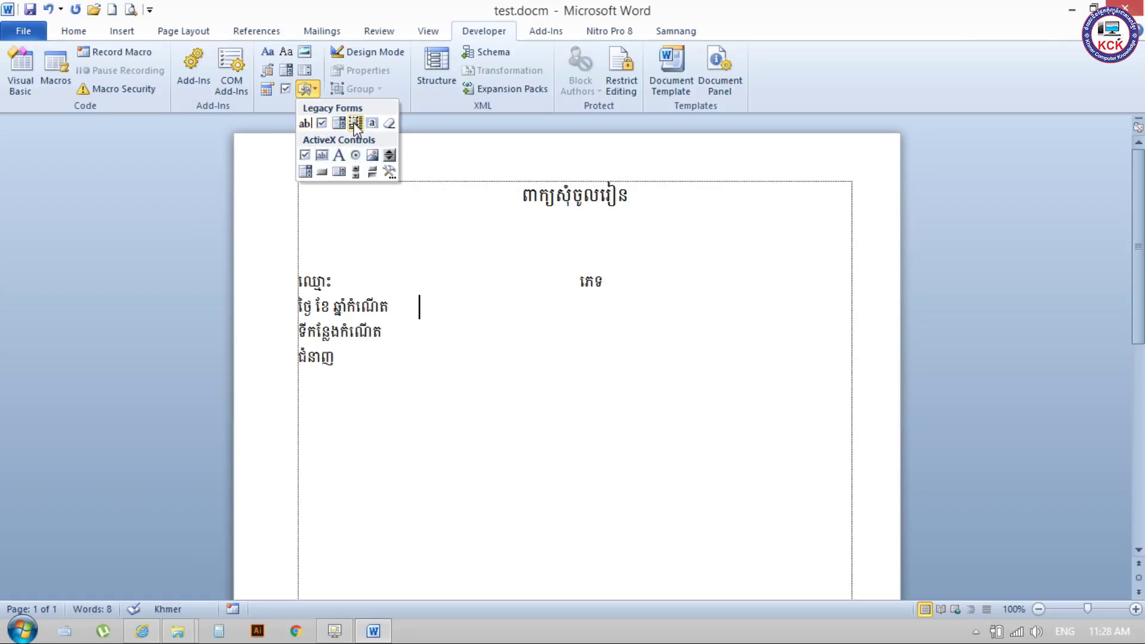
Insert a date picker after the birth-date label, try its calendar, then delete it
left_click(266, 91)
left_click(568, 307)
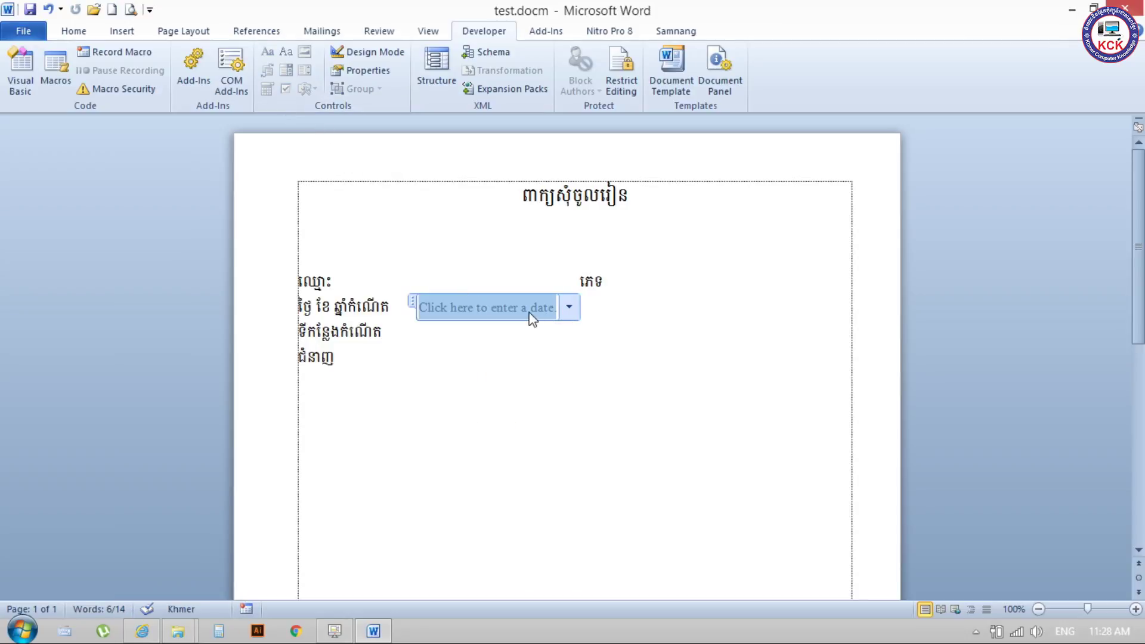
left_click(594, 377)
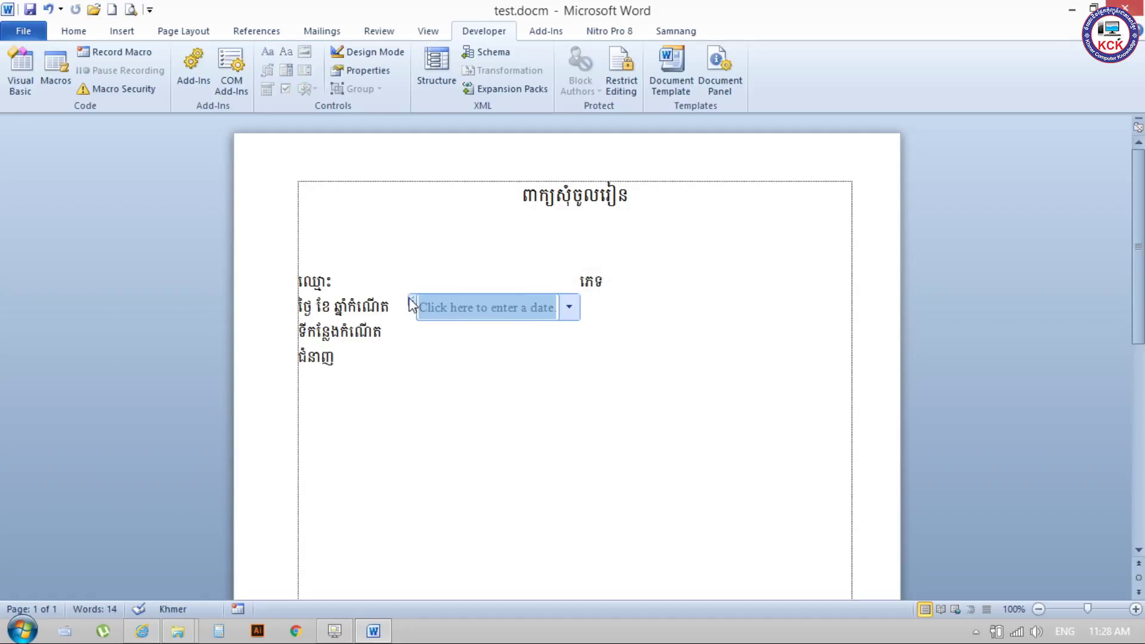
left_click(573, 307)
left_click(605, 356)
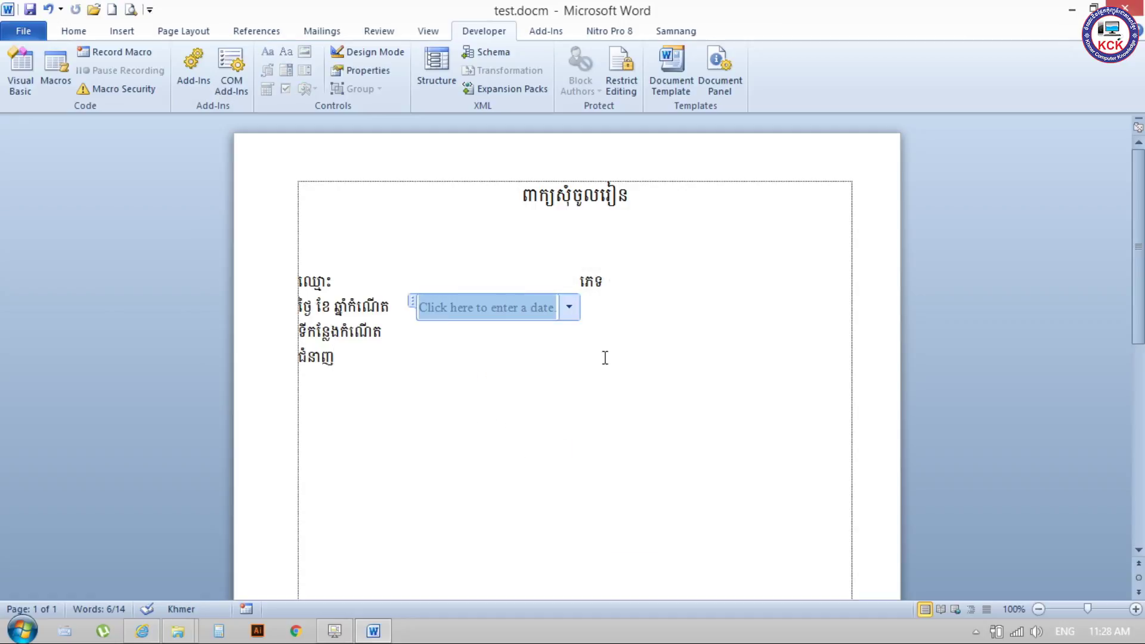
left_click(413, 302)
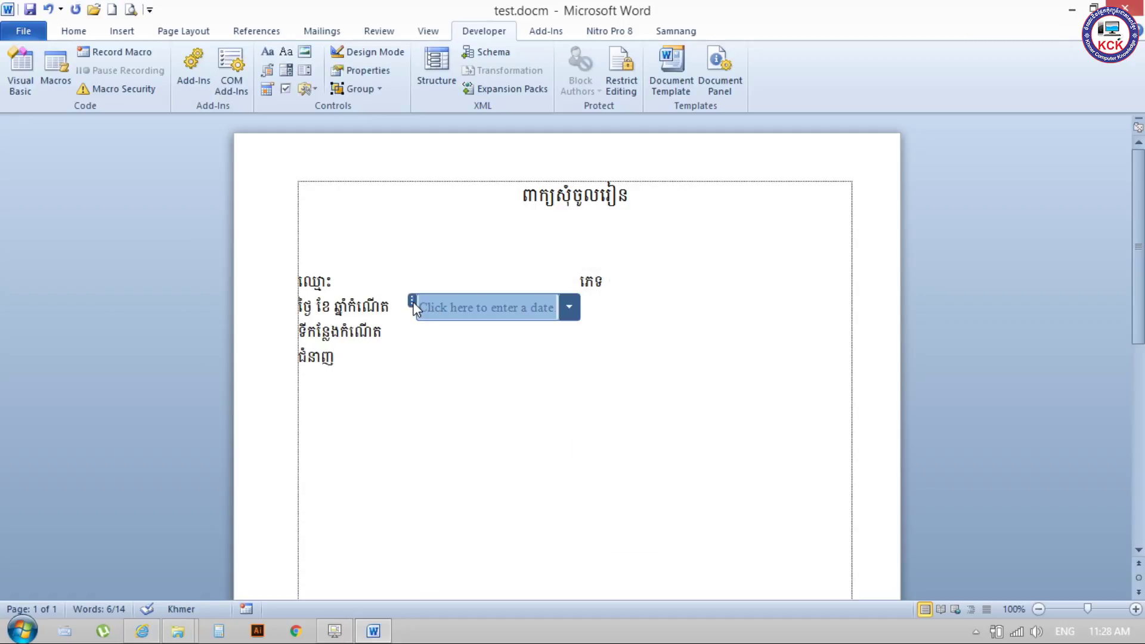
key("Delete")
Type test letters after the title and erase them
left_click(375, 280)
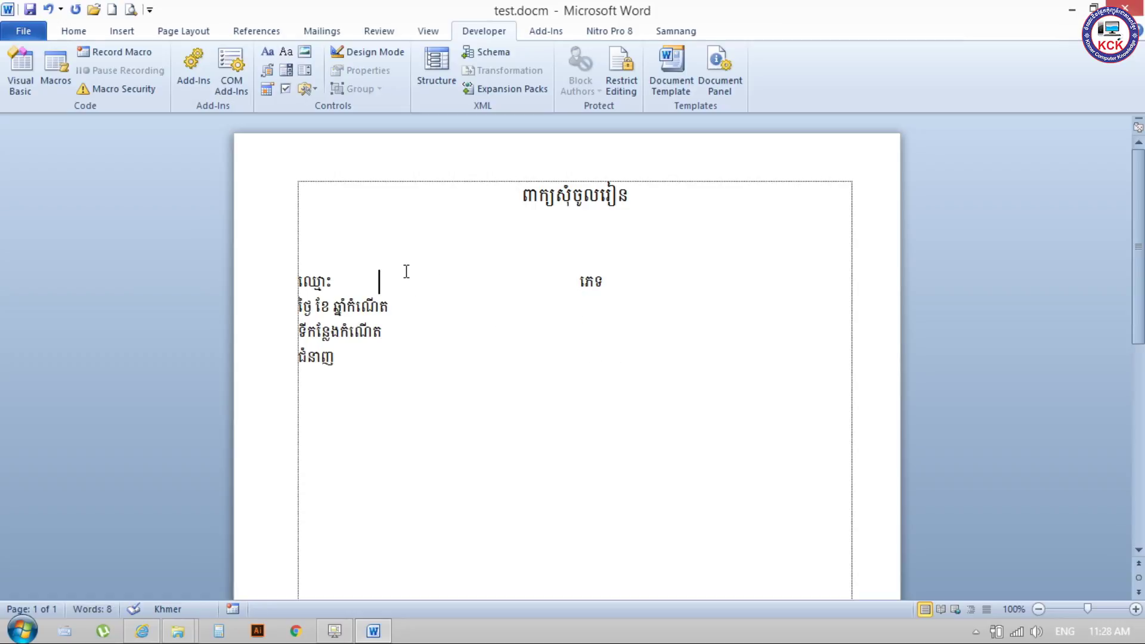
left_click(691, 199)
type("sdfsdfasdf")
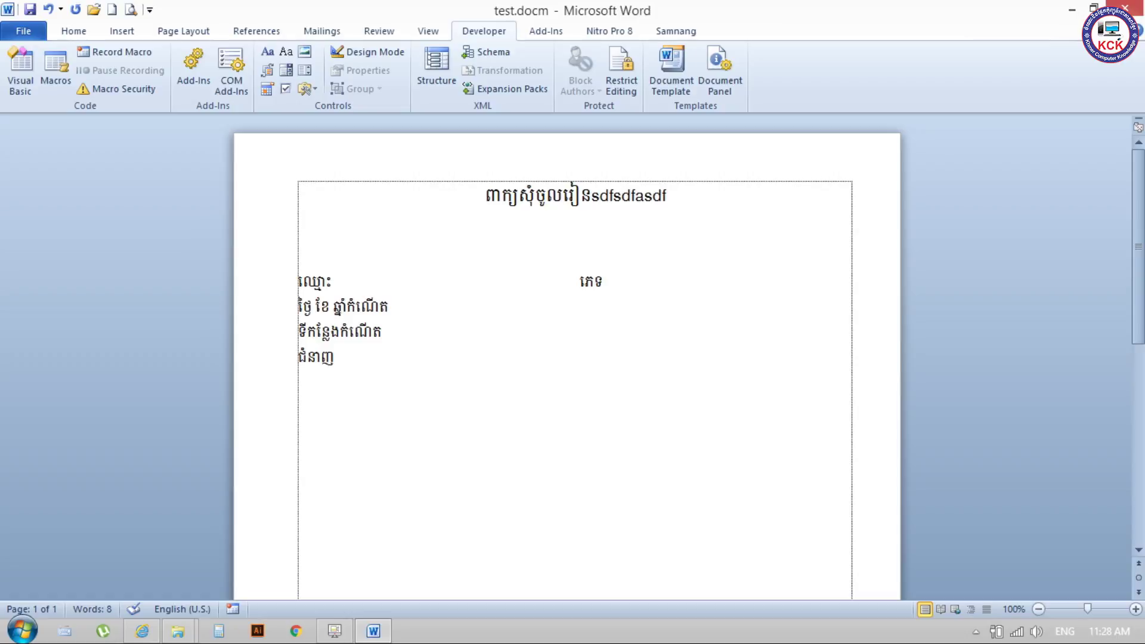
key("BackSpace")
key("BackSpace")
key("BackSpace")
key("BackSpace")
key("BackSpace")
key("BackSpace")
key("BackSpace")
key("BackSpace")
key("BackSpace")
key("BackSpace")
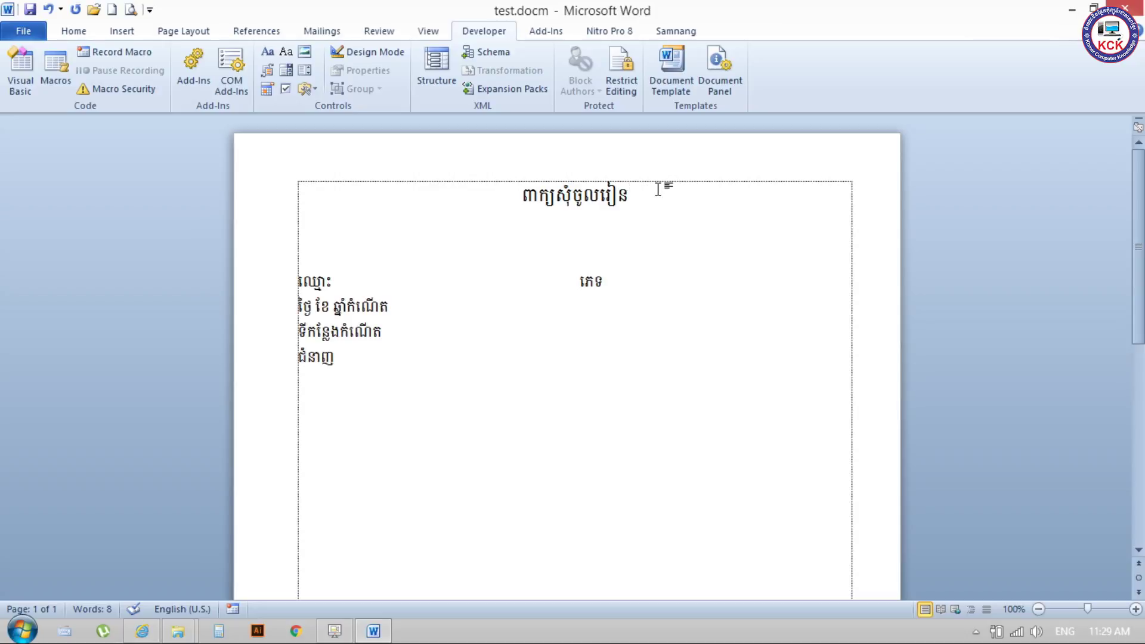
Insert a legacy text form field after the ឈ្មោះ label
left_click(385, 281)
left_click(307, 89)
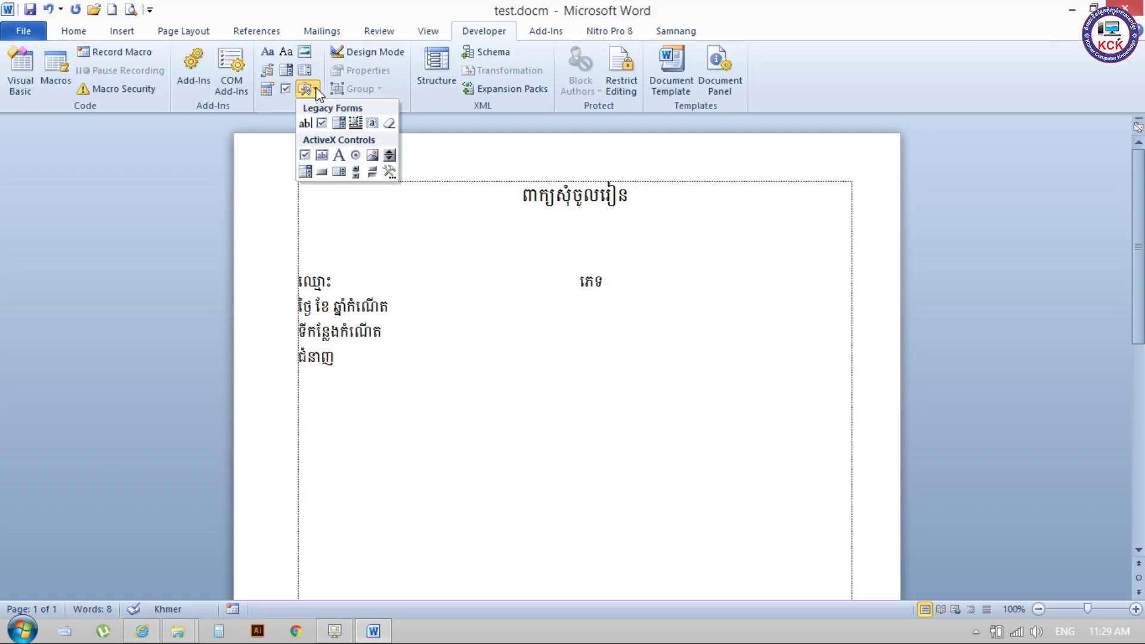
left_click(306, 123)
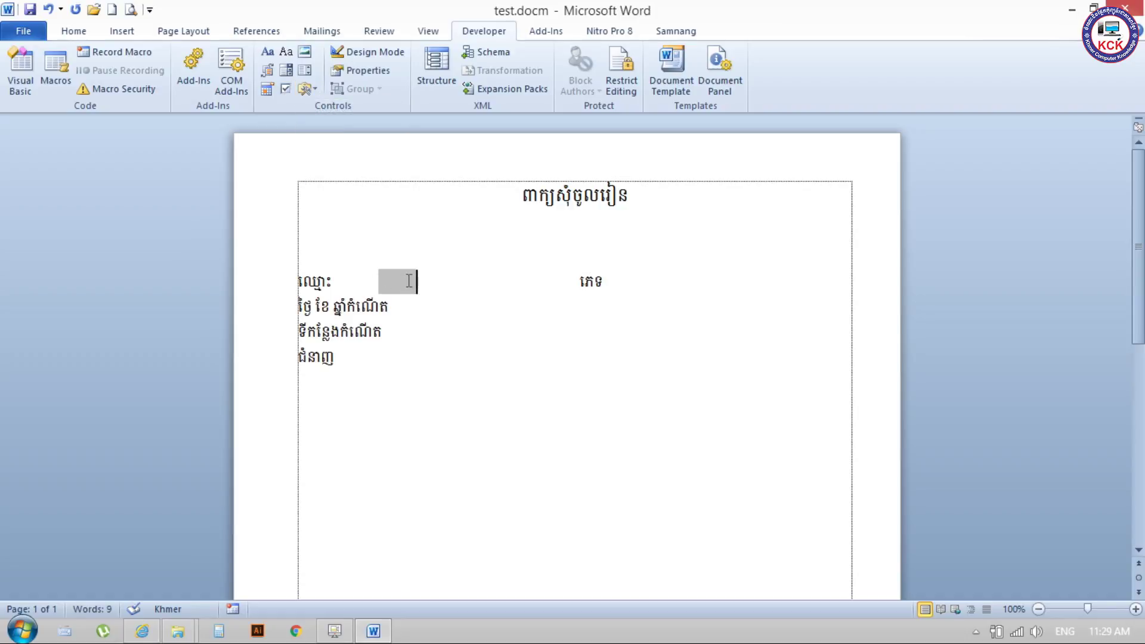
left_click(409, 281)
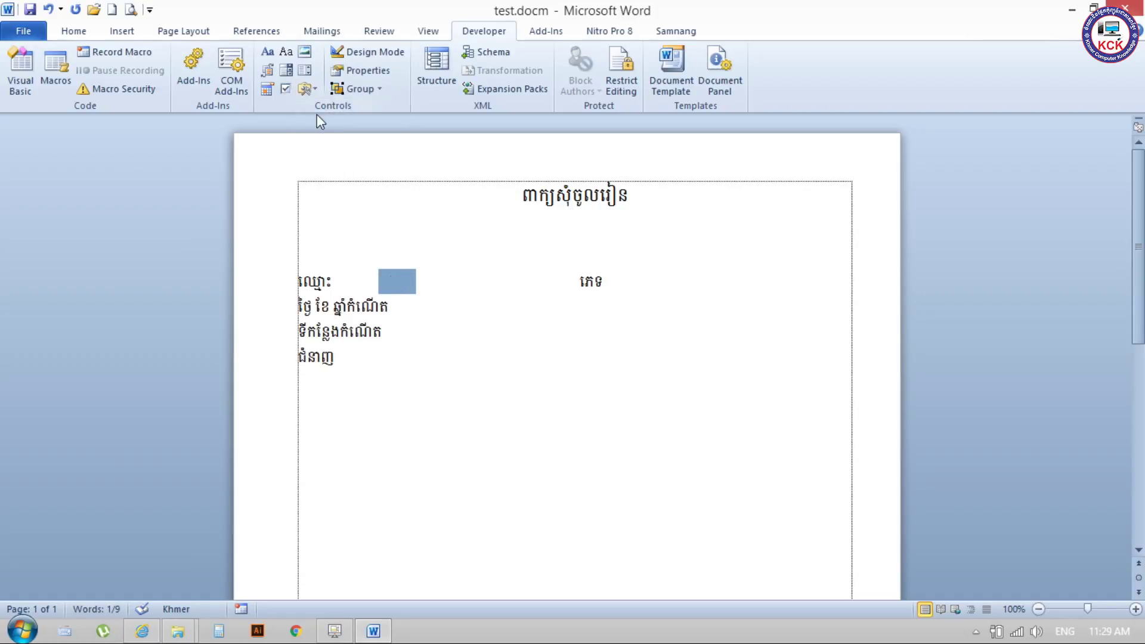
left_click(421, 286)
left_click(435, 358)
left_click(388, 278)
Replace the spaces before ភេទ with a text field, then undo both fields and reopen the controls gallery
left_click_drag(341, 280, 578, 285)
left_click(318, 89)
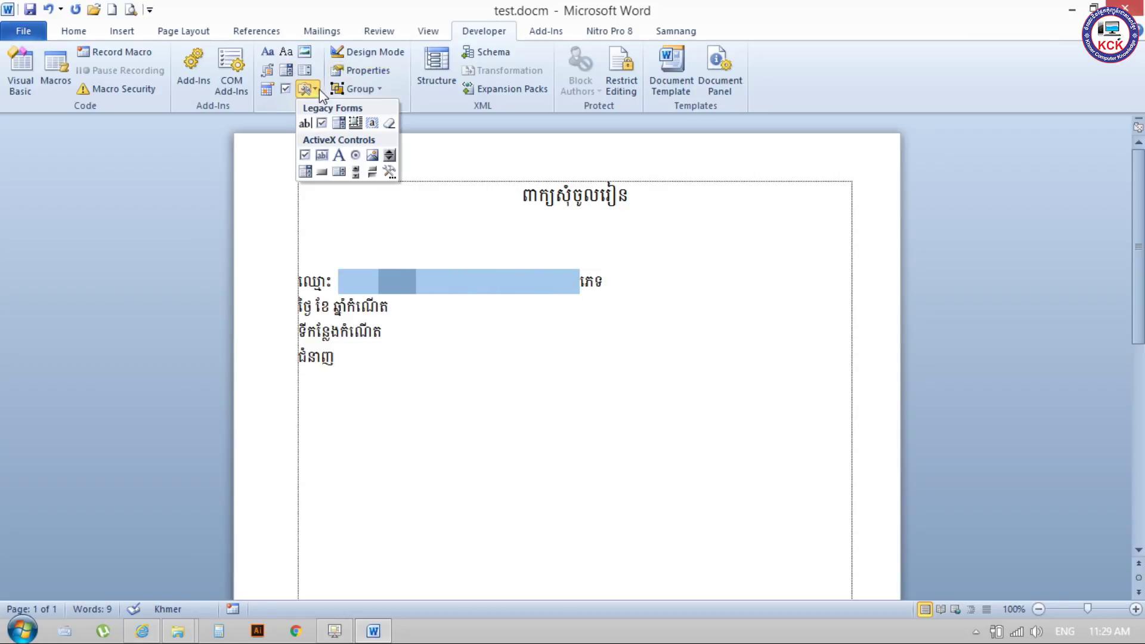
left_click(304, 123)
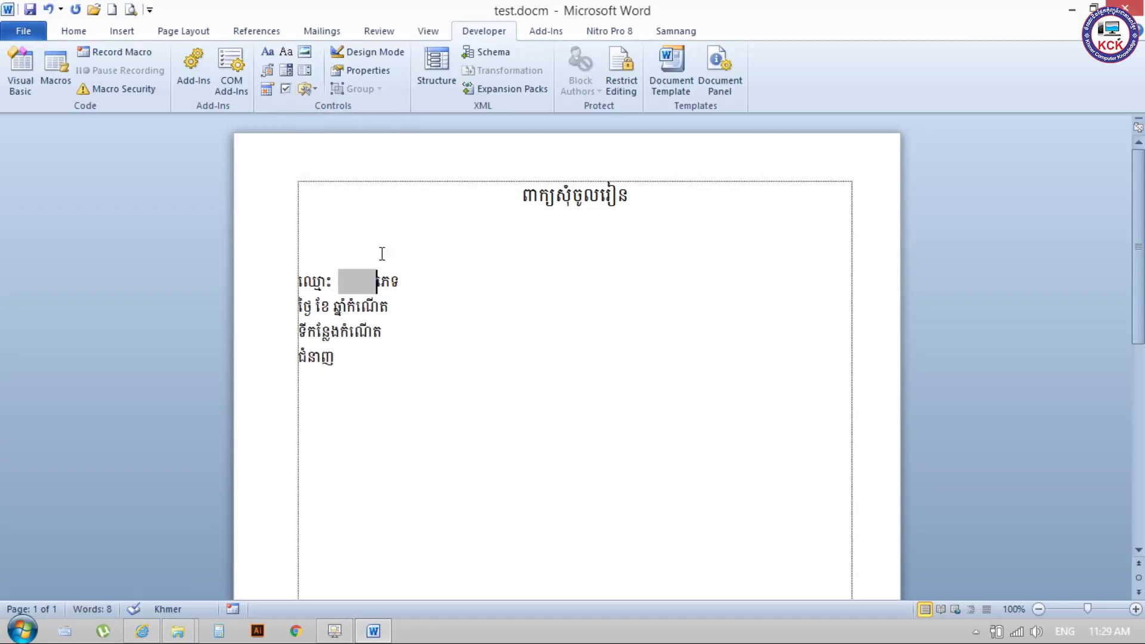
key("ctrl+z")
left_click(481, 348)
key("ctrl+z")
left_click(349, 279)
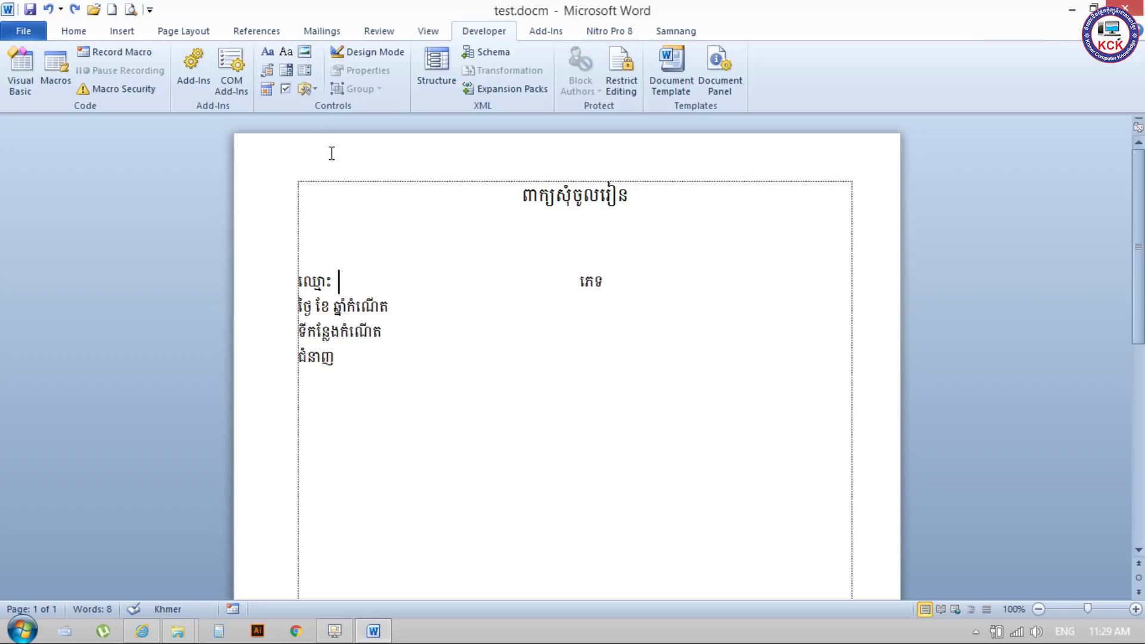
left_click(310, 88)
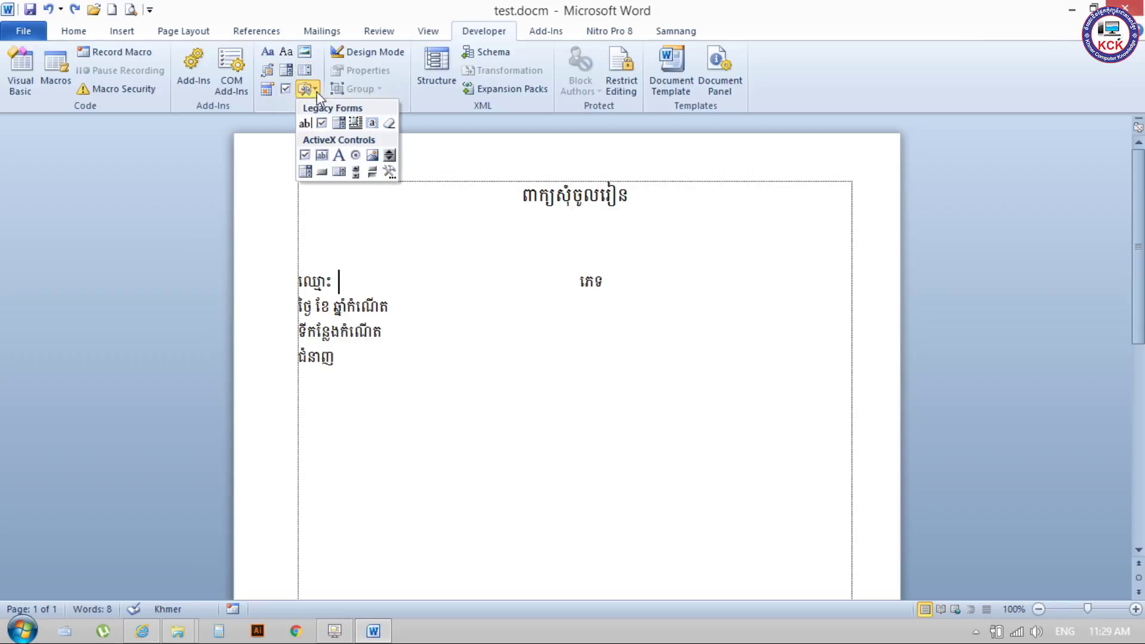
Insert an ActiveX text box after ឈ្មោះ, widen and heighten it, and pull តេទ closer
left_click(321, 156)
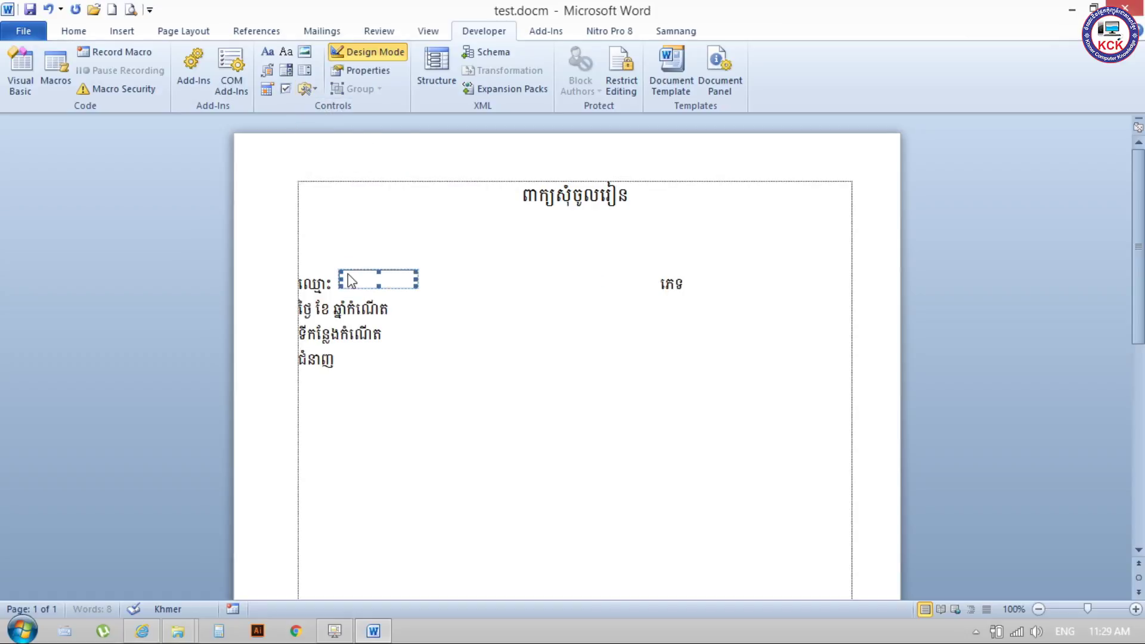
left_click_drag(418, 279, 609, 298)
left_click(817, 284)
key("BackSpace")
key("BackSpace")
key("BackSpace")
key("BackSpace")
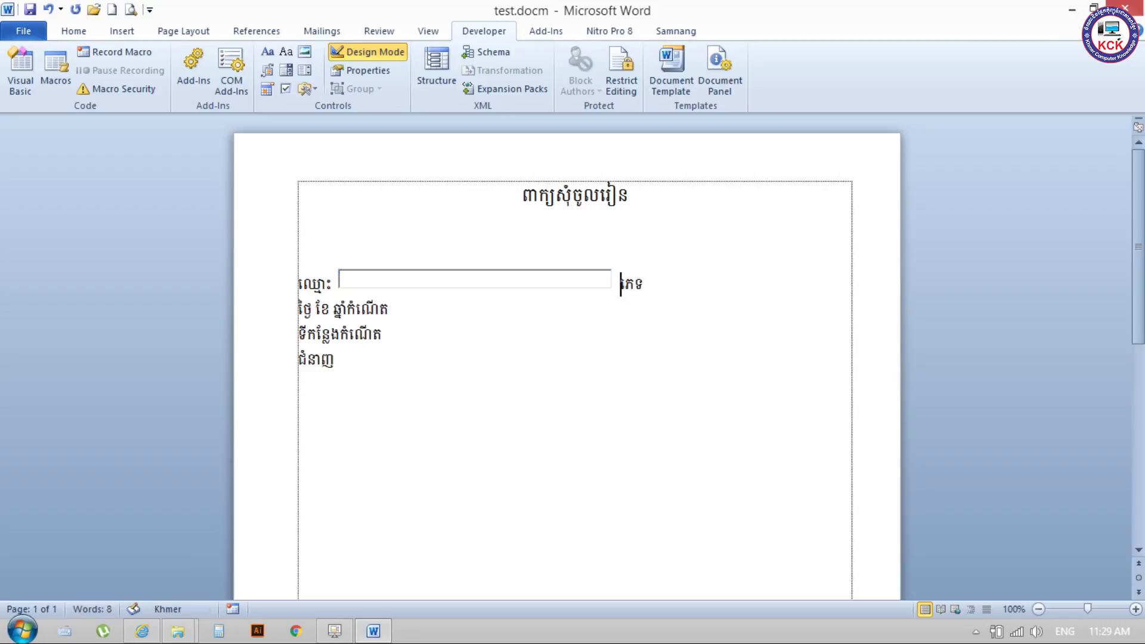
left_click(468, 280)
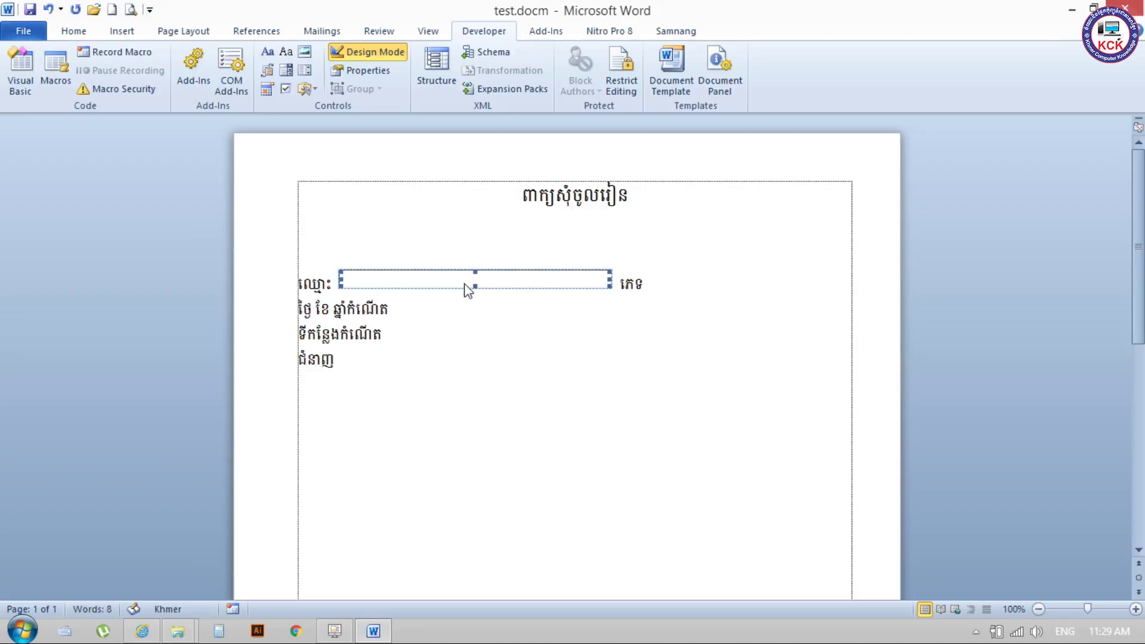
mouse_move(474, 282)
left_mouse_down()
mouse_move(478, 292)
mouse_move(478, 275)
left_mouse_up()
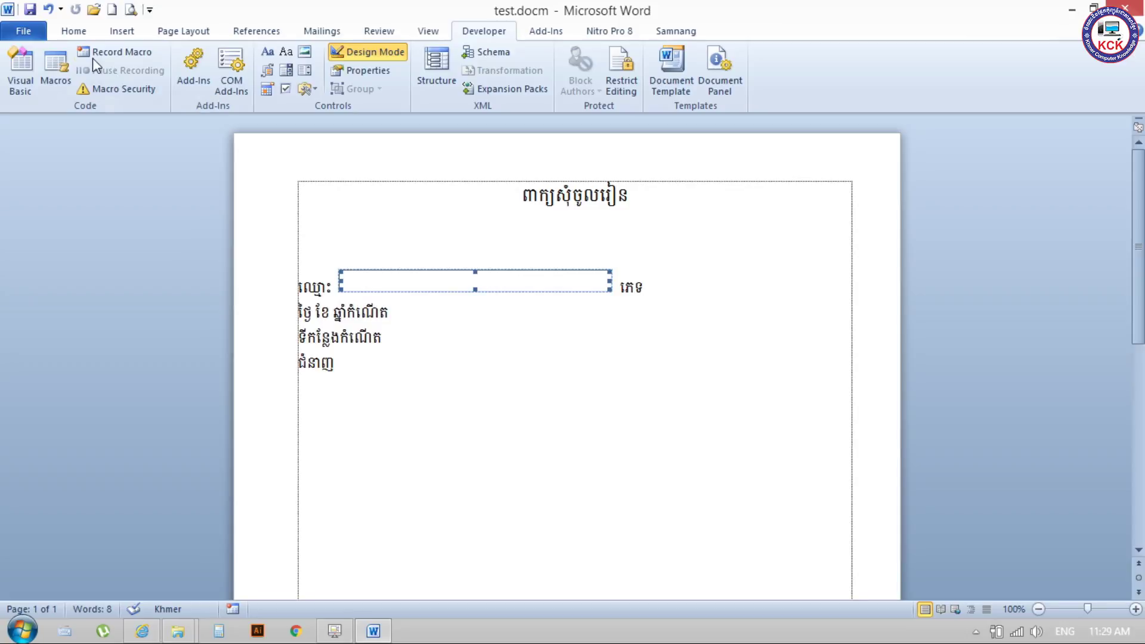
Set the name line's font size to 11 and return to the form-control tools
left_click(74, 33)
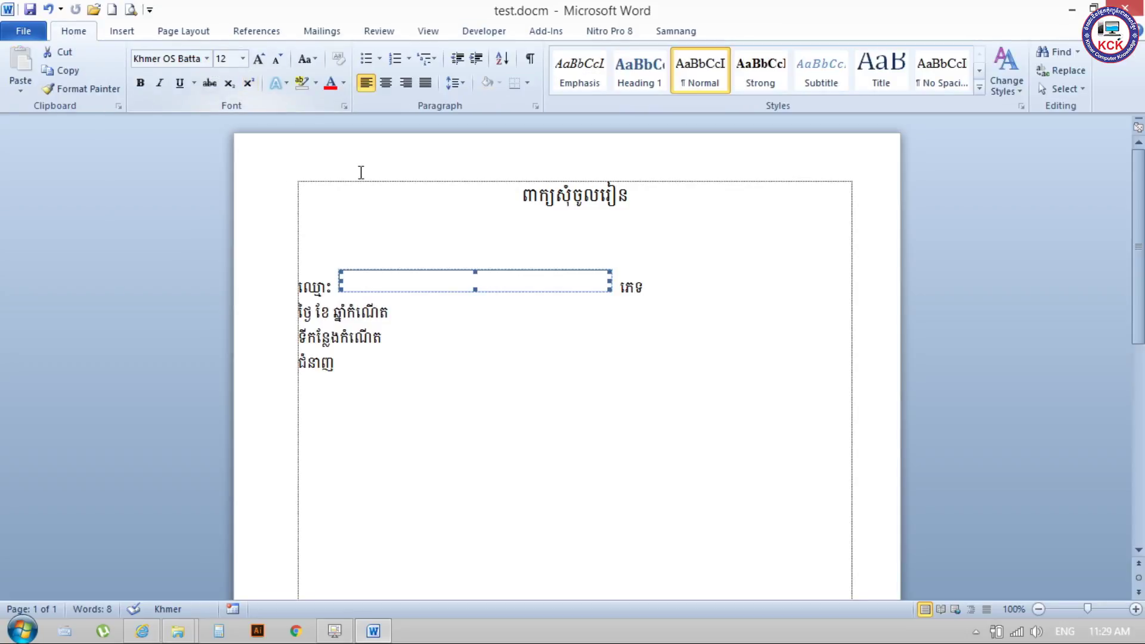
left_click(242, 59)
left_click(229, 120)
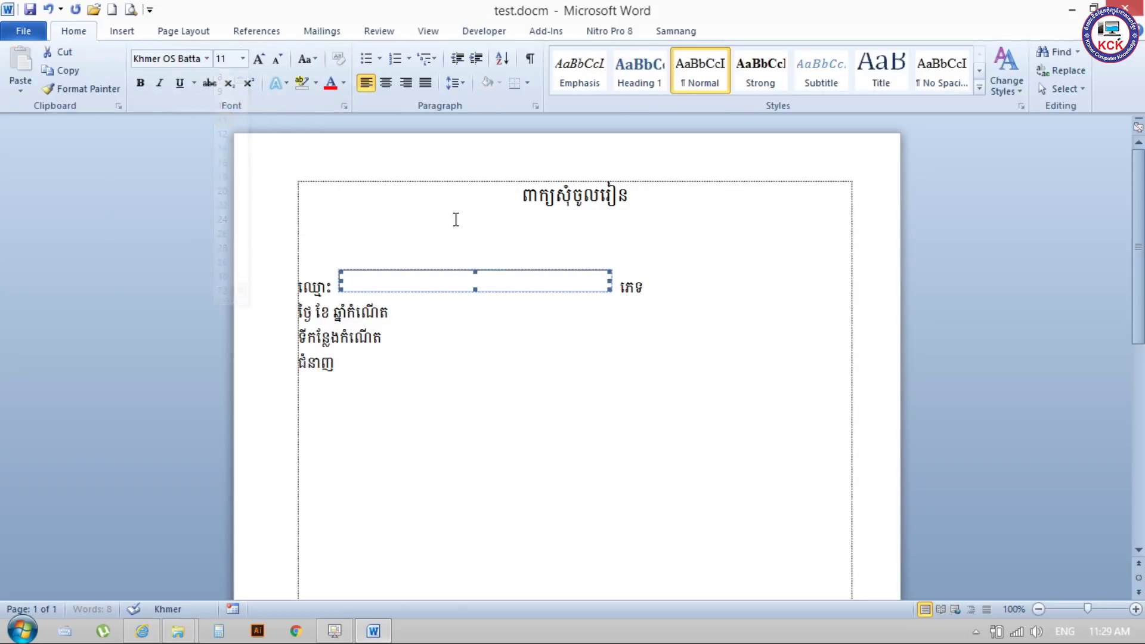
left_click(662, 287)
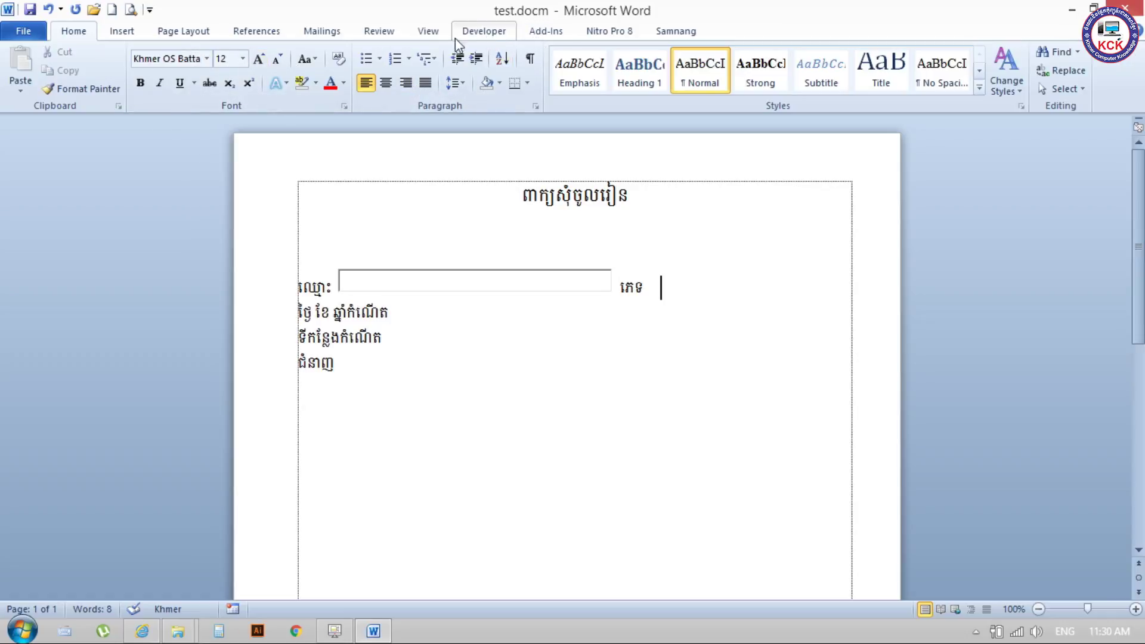
left_click(327, 34)
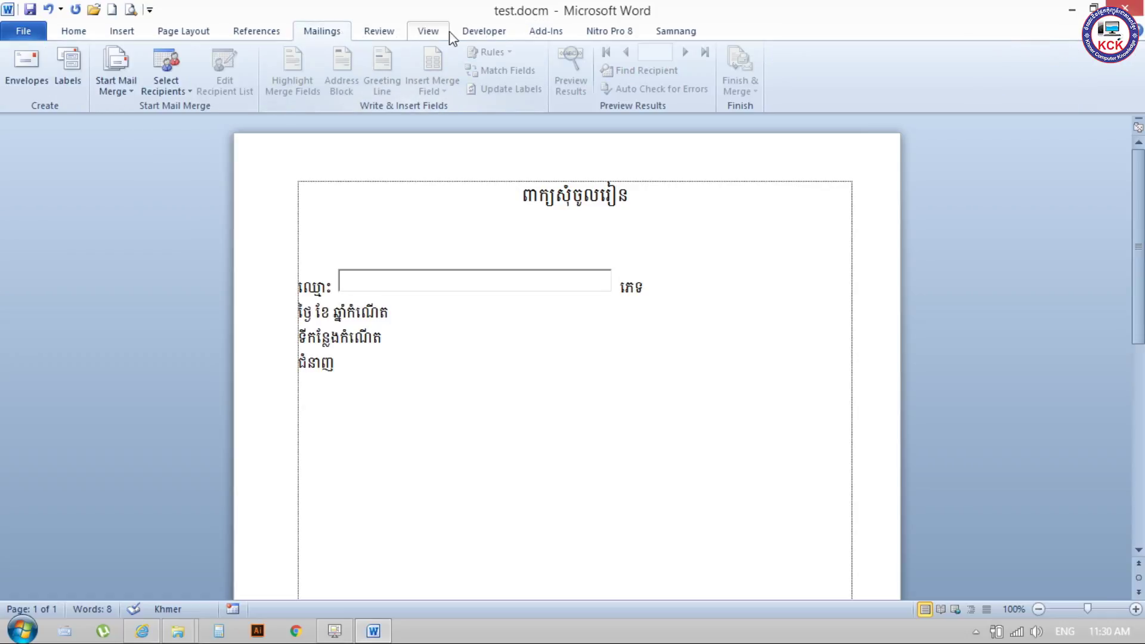
left_click(484, 34)
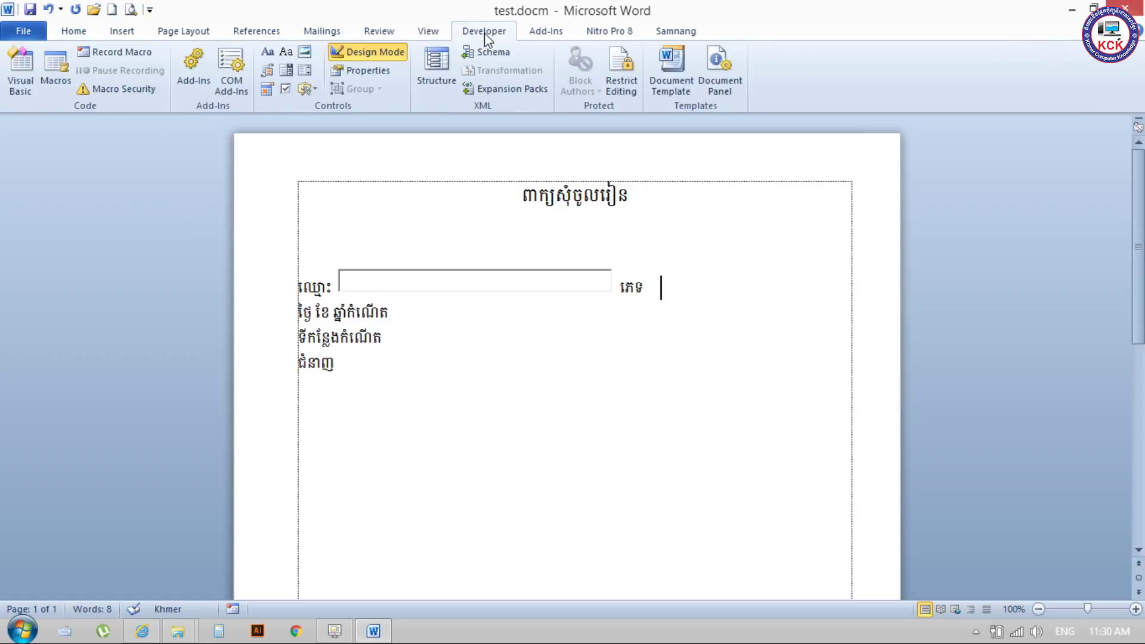
Insert an ActiveX combo box from Legacy Tools after the gender label តេទ
left_click(316, 88)
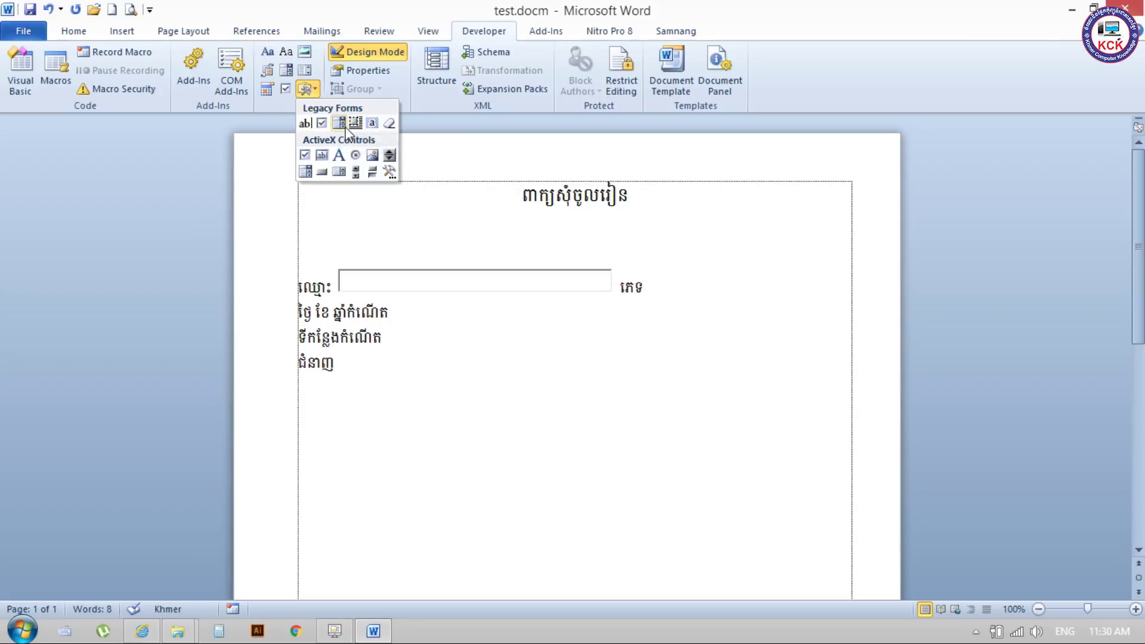
left_click(305, 172)
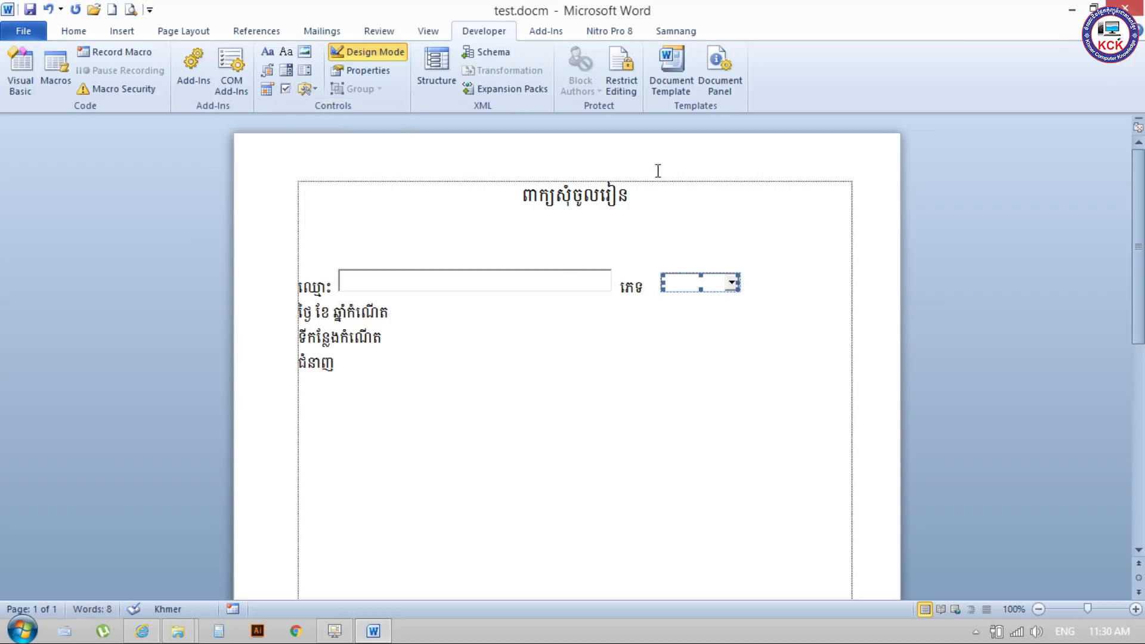
Open the combo box properties, widen the panel, and enter a Male, Female value
left_click(365, 70)
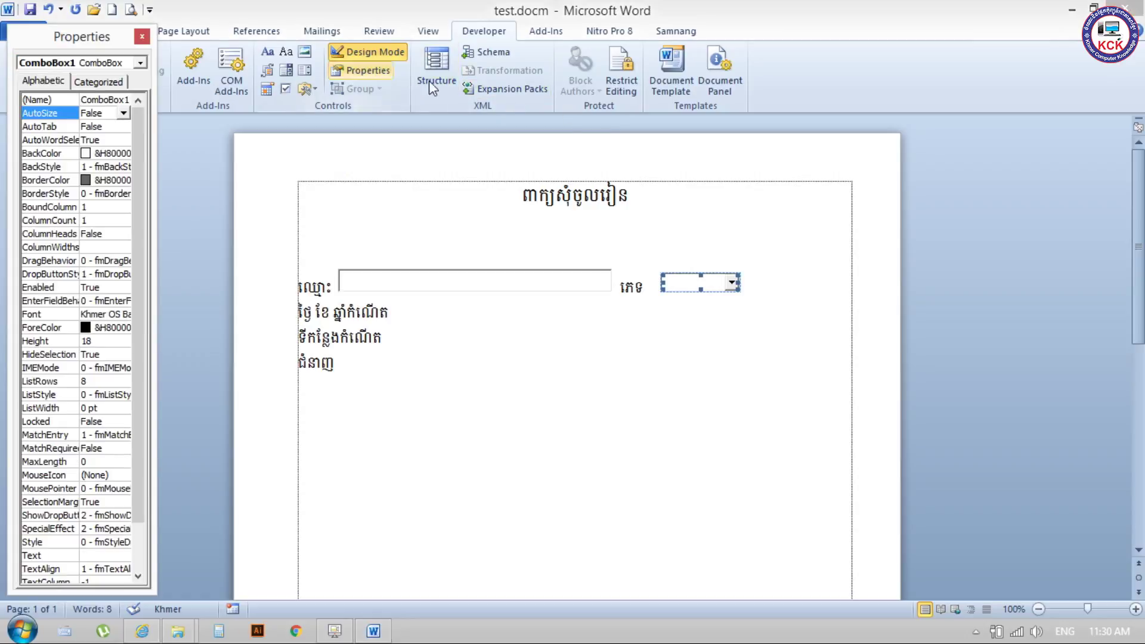
left_click_drag(152, 233, 250, 232)
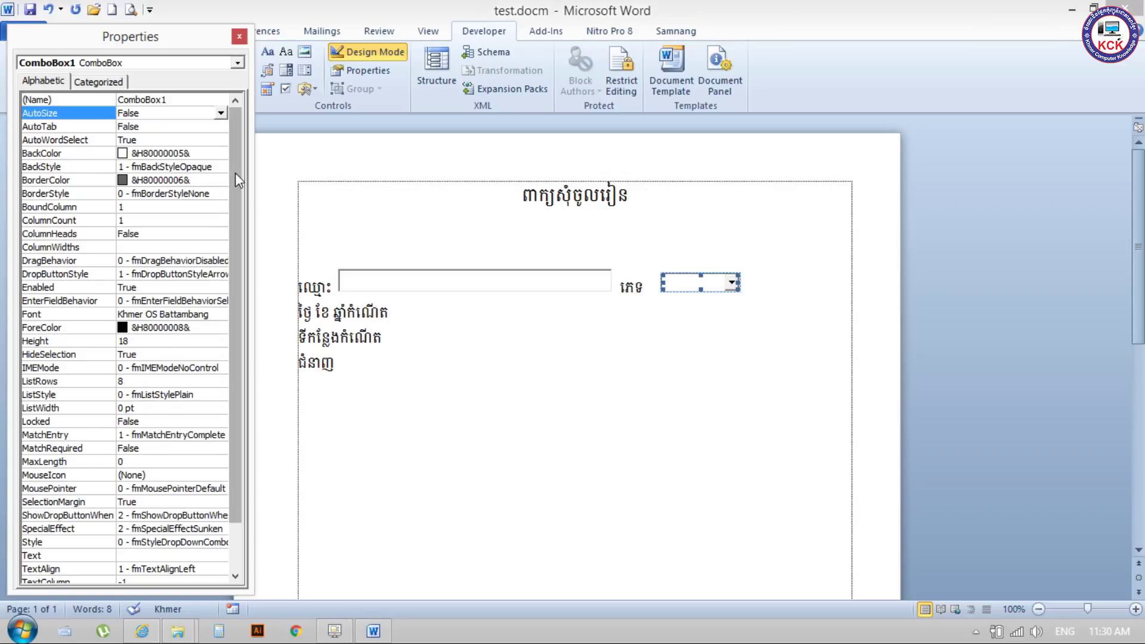
left_click_drag(235, 169, 238, 334)
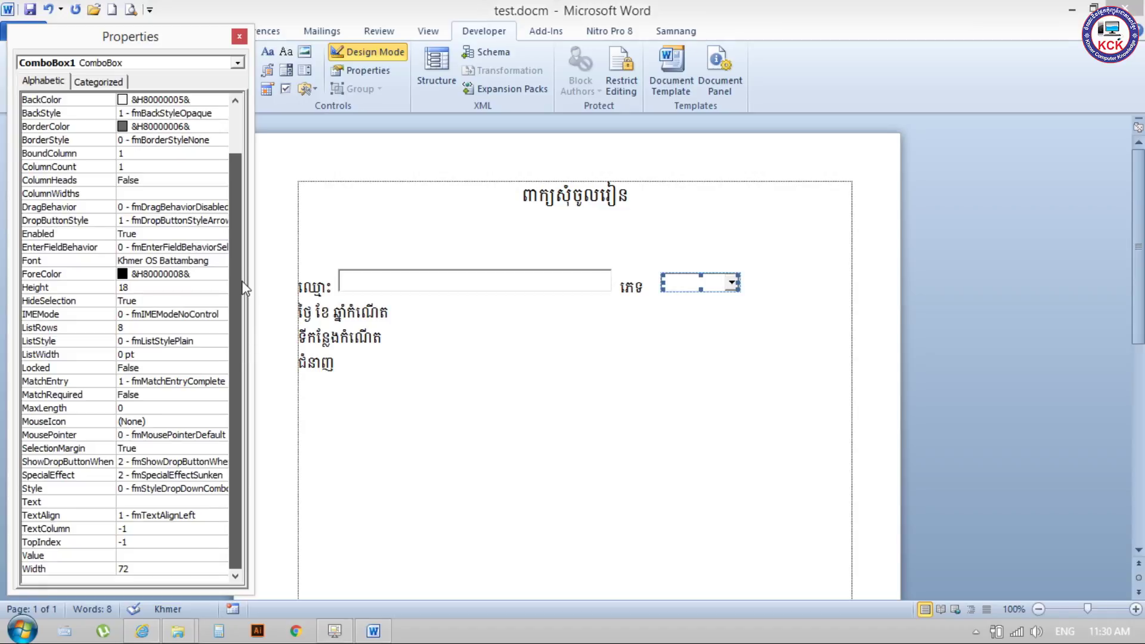
left_click_drag(238, 228, 228, 139)
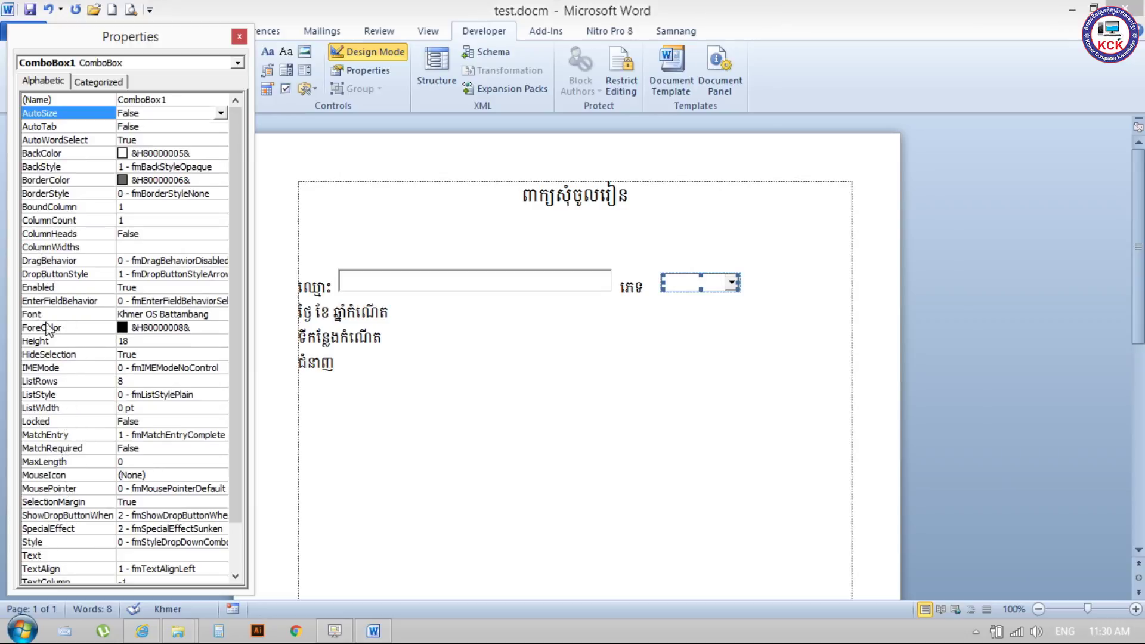
scroll(48, 328, "down", 2)
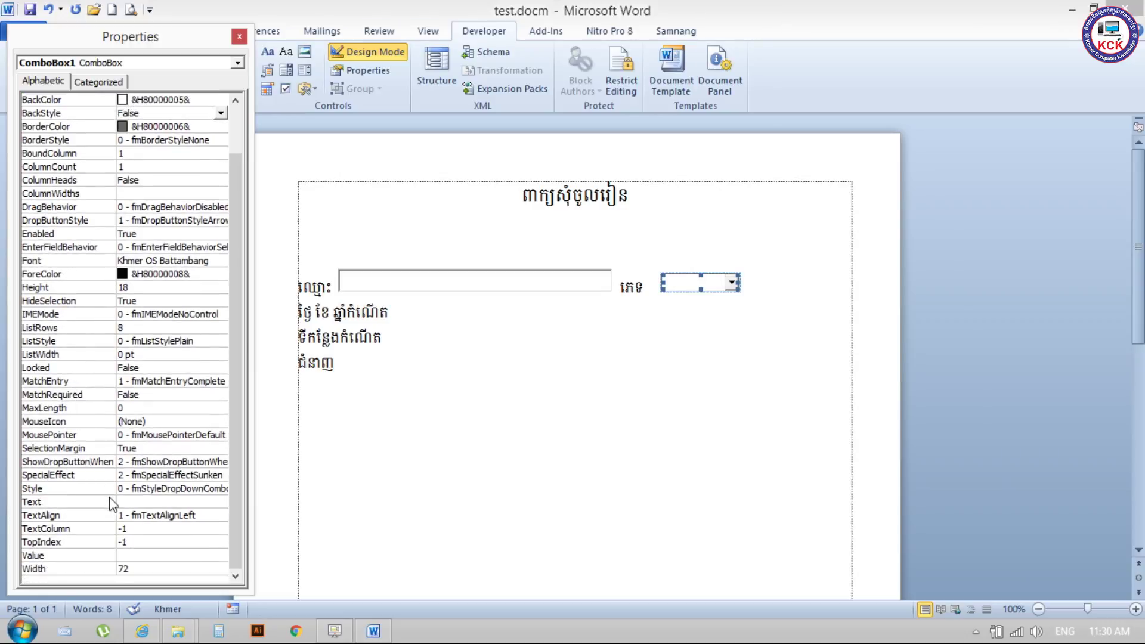
left_click(88, 556)
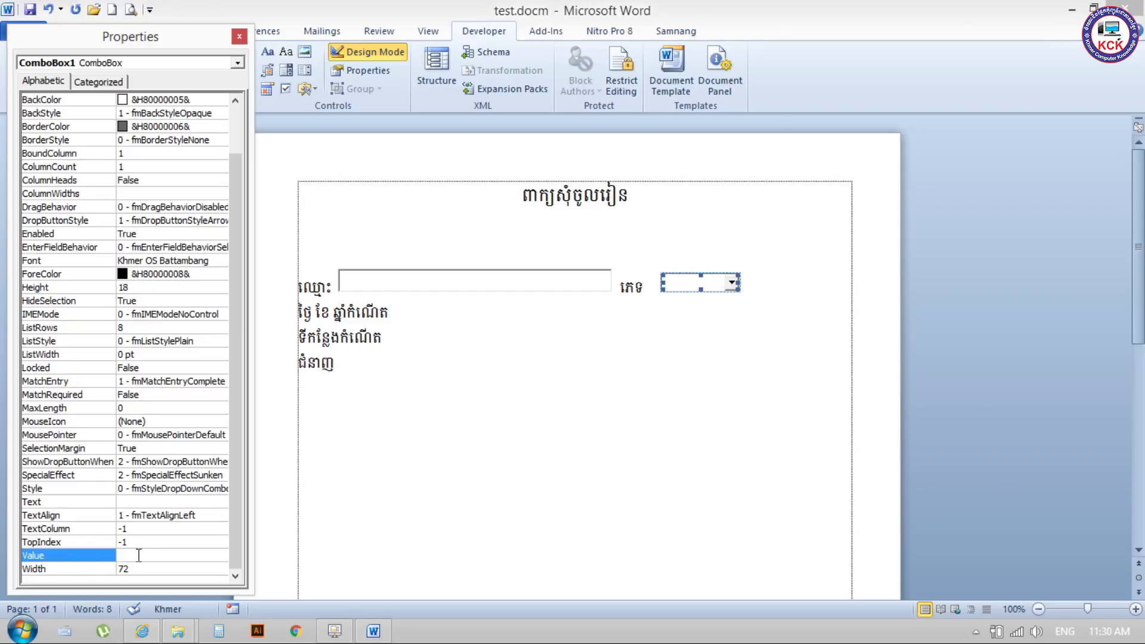
type("male")
key("Return")
Widen the combo box, then delete its Male, Female value and commit the empty value
left_click(701, 309)
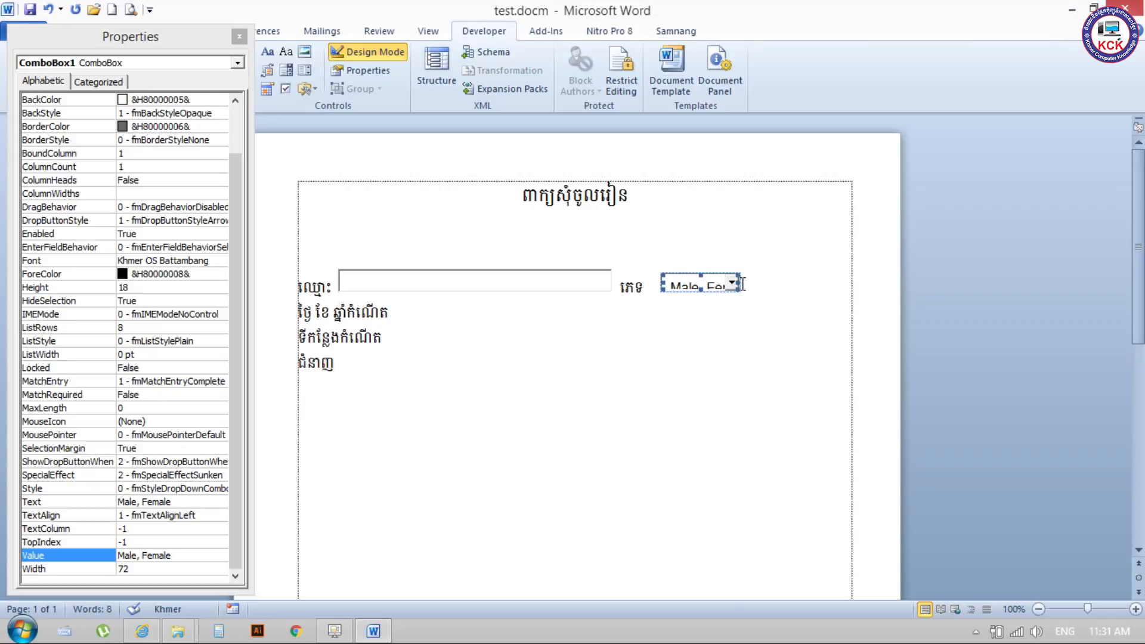
mouse_move(740, 284)
left_mouse_down()
mouse_move(764, 284)
mouse_move(721, 310)
left_mouse_up()
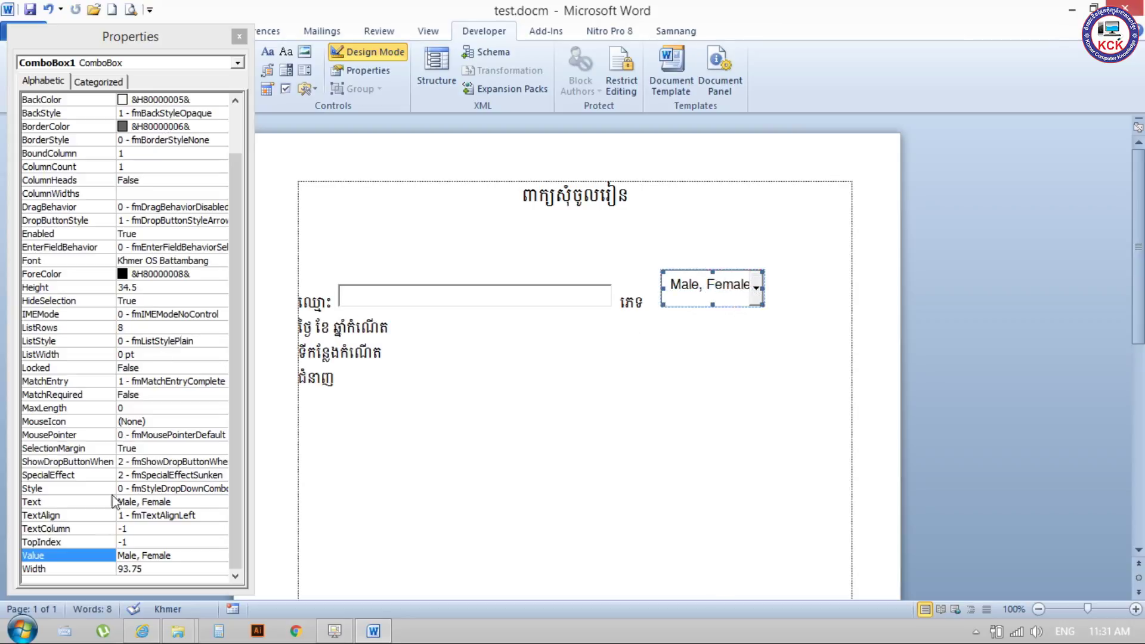
left_click_drag(184, 555, 78, 555)
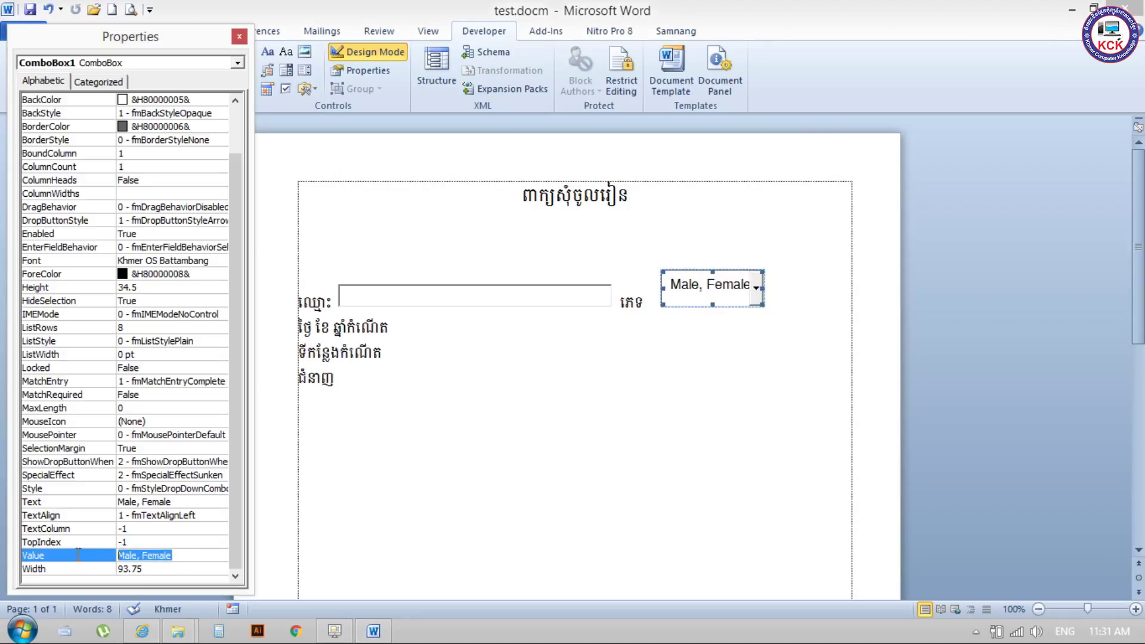
key("Delete")
left_click(65, 466)
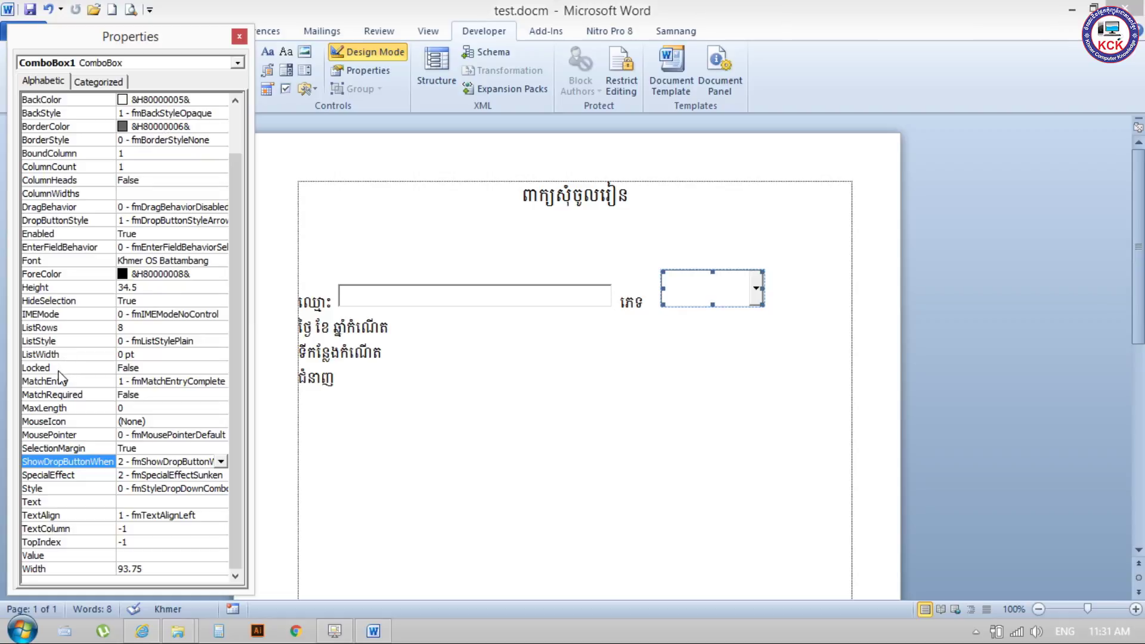
Inspect the combo box's ListRows and Enabled properties in the Properties list
left_click(57, 326)
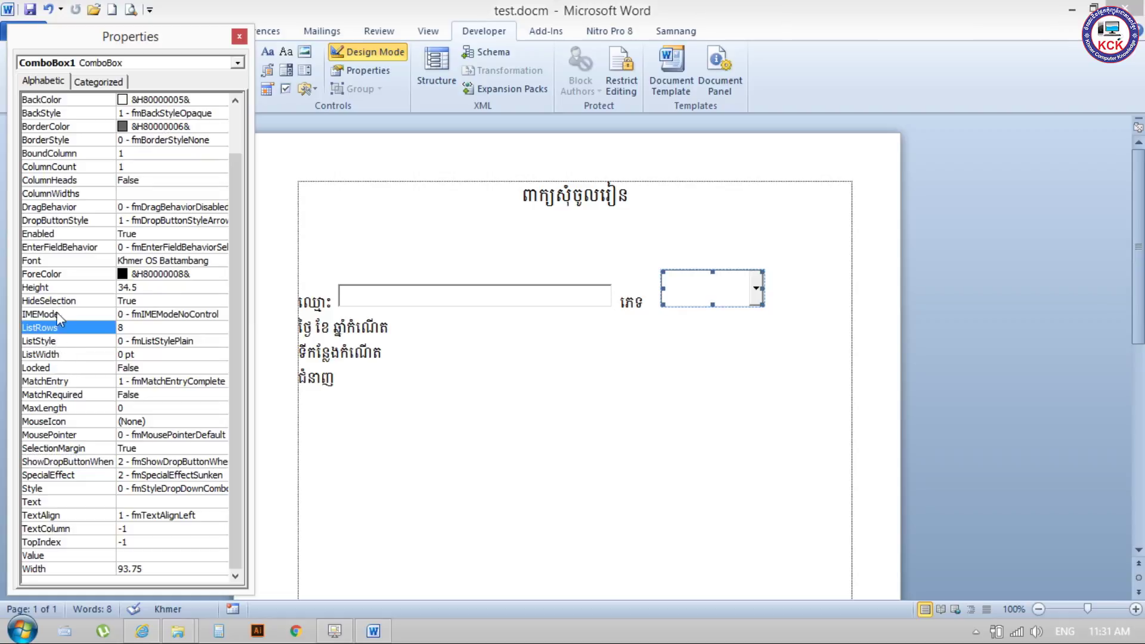
left_click(59, 287)
left_click(63, 260)
left_click(54, 233)
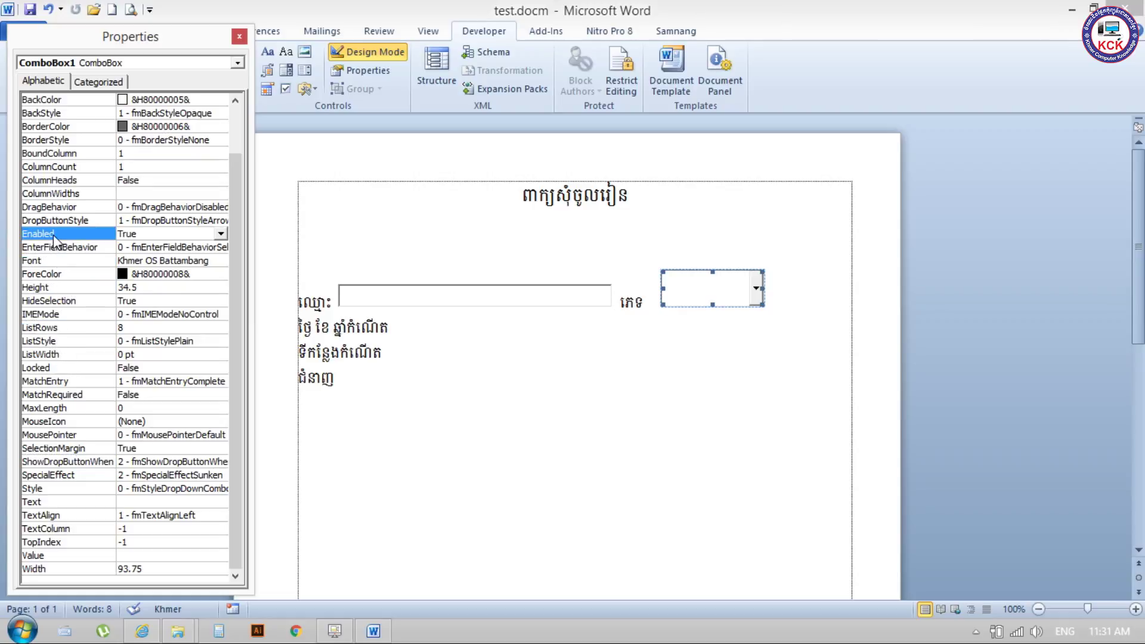
scroll(63, 229, "up", 2)
scroll(62, 229, "up", 2)
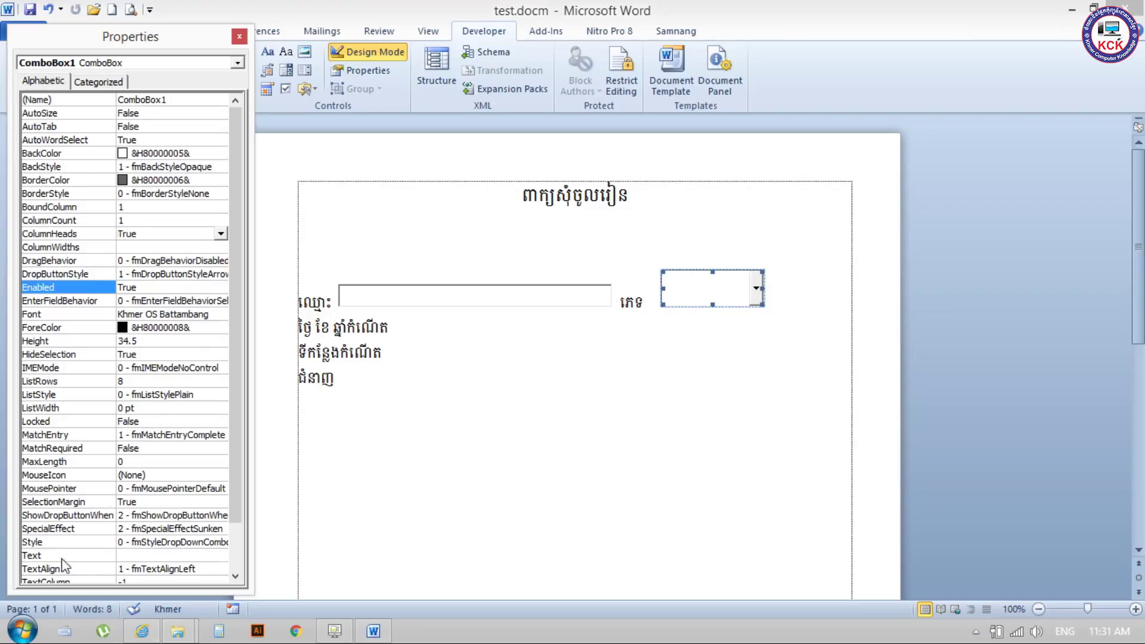
left_click_drag(238, 313, 235, 425)
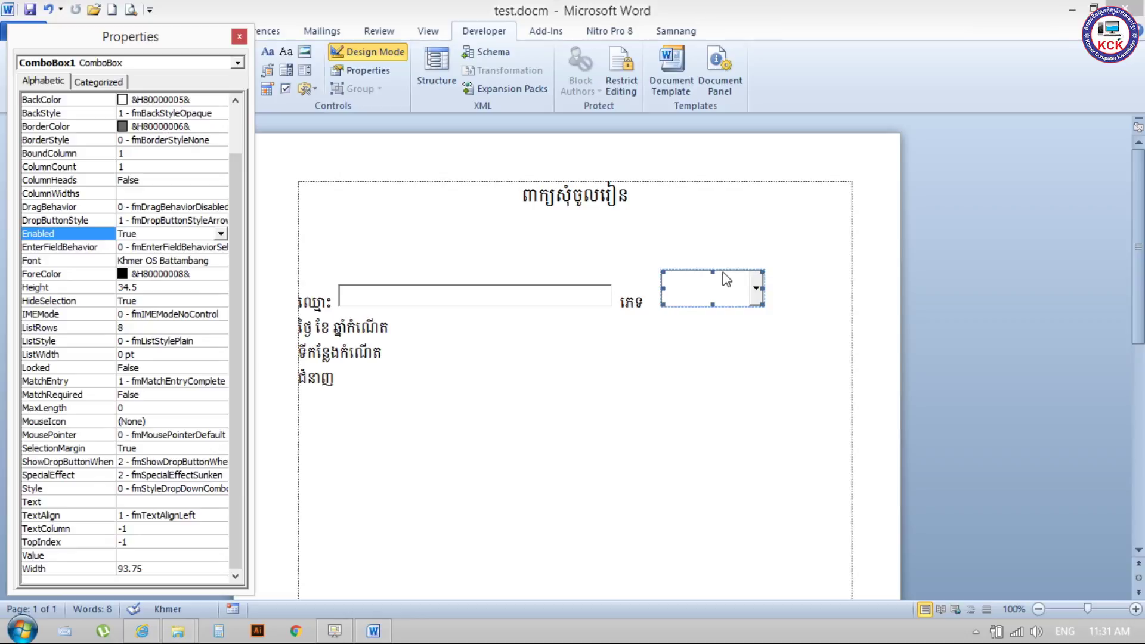
left_click(718, 294)
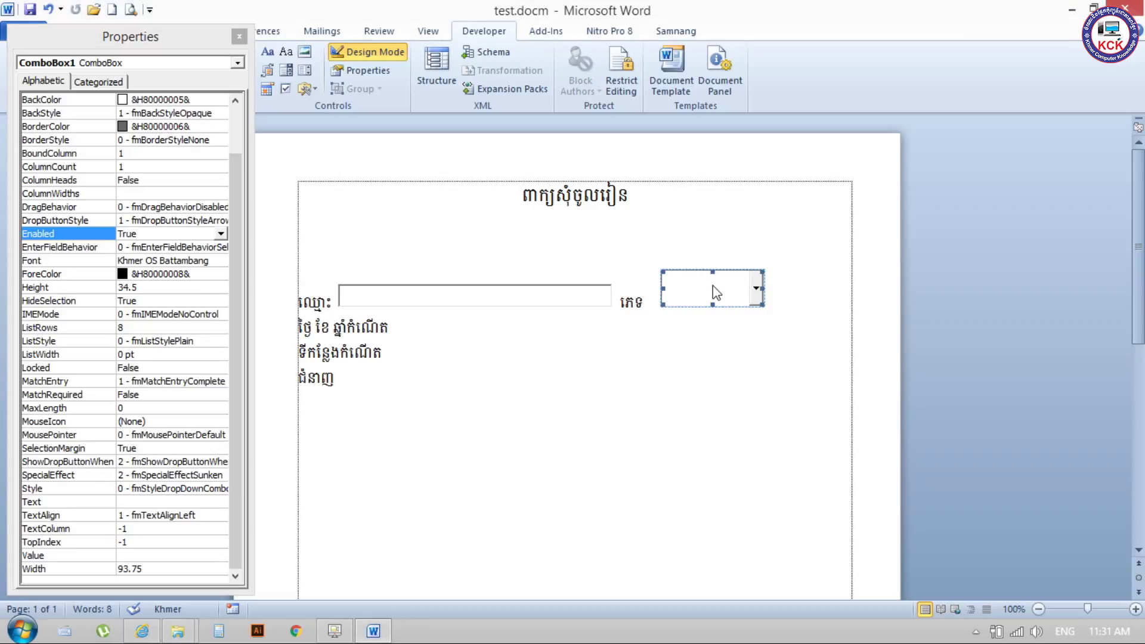
left_click(236, 344)
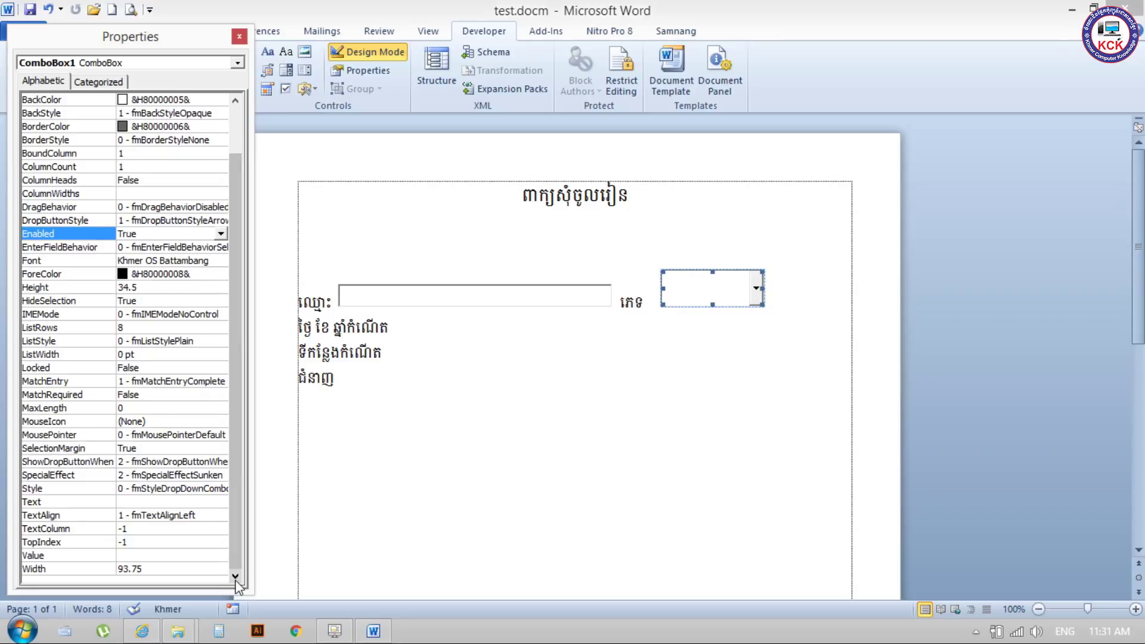
Enter 'Mal, Female' in the combo box's Text and Value properties
left_click(132, 501)
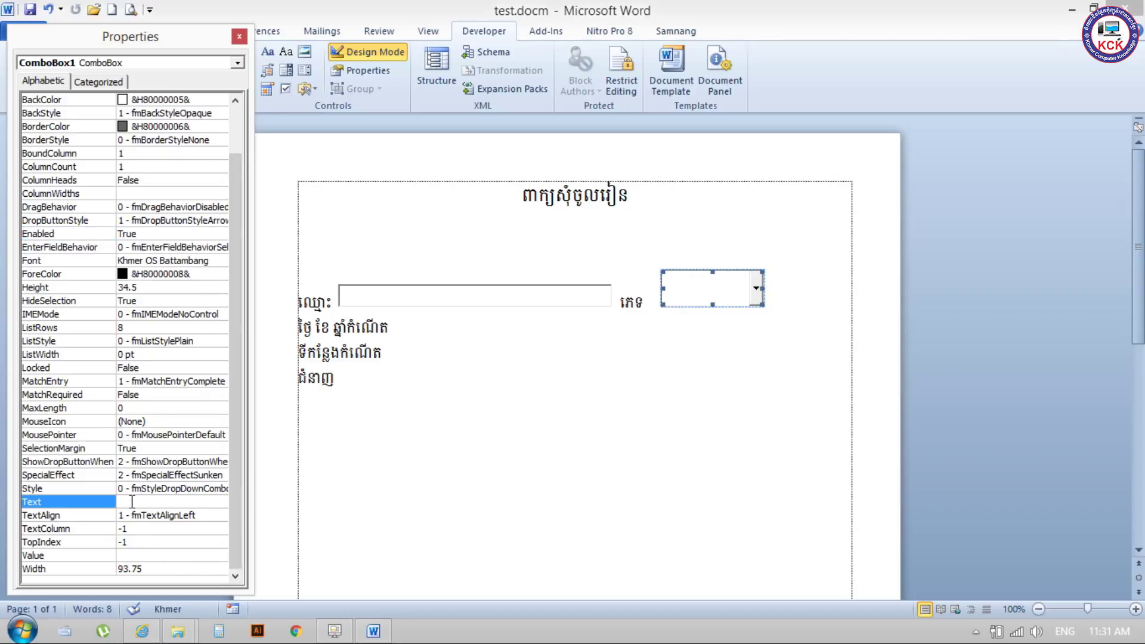
type("male")
key("BackSpace")
key("BackSpace")
key("BackSpace")
key("BackSpace")
type("mal")
key("BackSpace")
key("BackSpace")
key("BackSpace")
type("Male, Fema")
key("BackSpace")
key("BackSpace")
key("BackSpace")
key("BackSpace")
key("BackSpace")
key("BackSpace")
key("BackSpace")
key("BackSpace")
key("BackSpace")
left_click(131, 557)
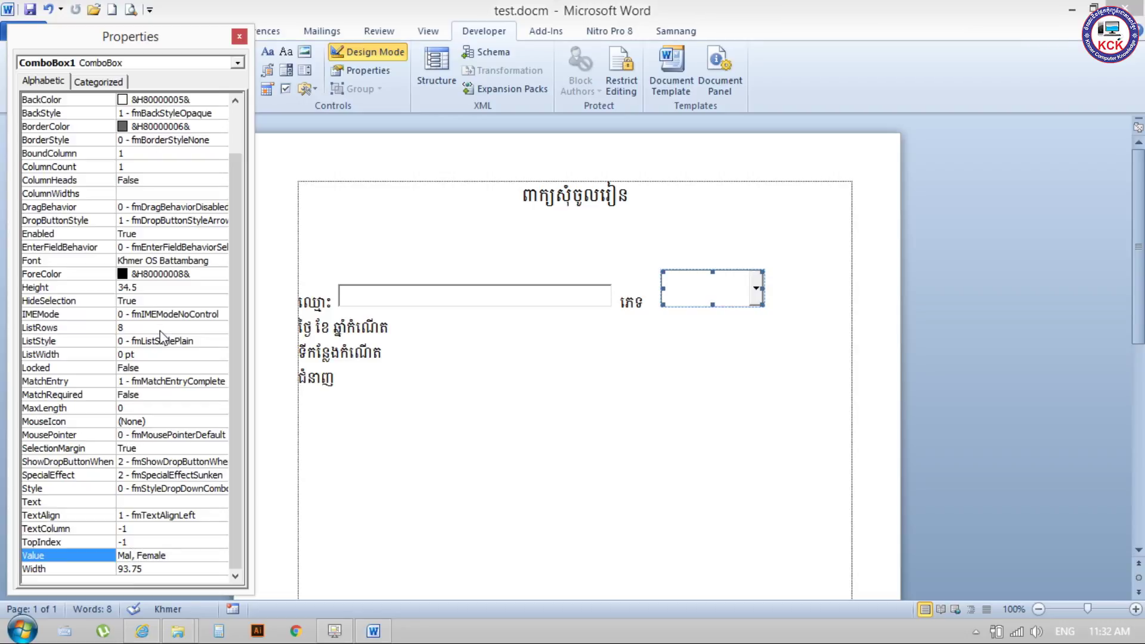
key("Return")
Close Properties, turn off Design Mode, and test the combo box's drop-down list
left_click(239, 37)
left_click(358, 52)
left_click(754, 290)
left_click(754, 290)
left_click(755, 290)
left_click(755, 290)
left_click(754, 290)
Try the combo box's drop-down, then re-enter Design Mode and open the ThisDocument properties
left_click(708, 285)
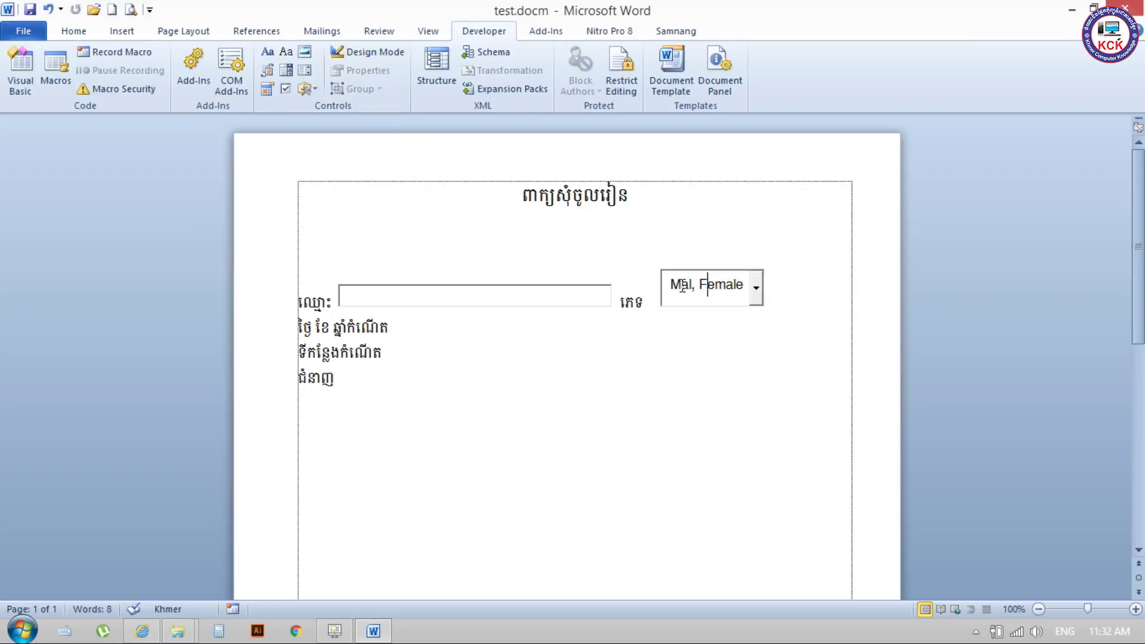
double_click(676, 284)
left_click(755, 287)
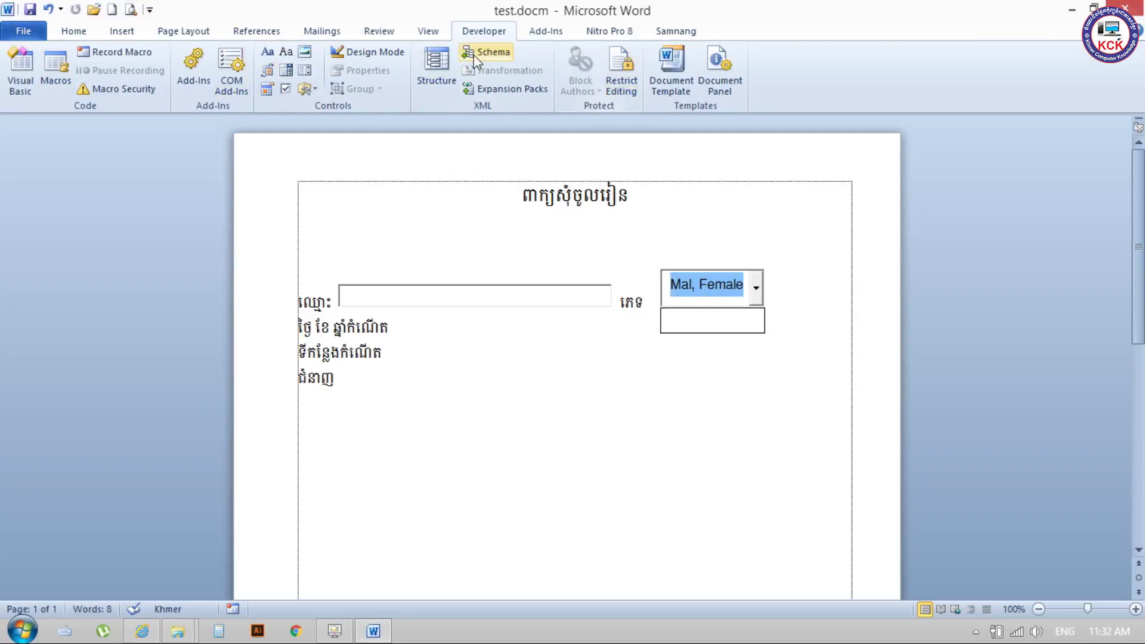
left_click(375, 53)
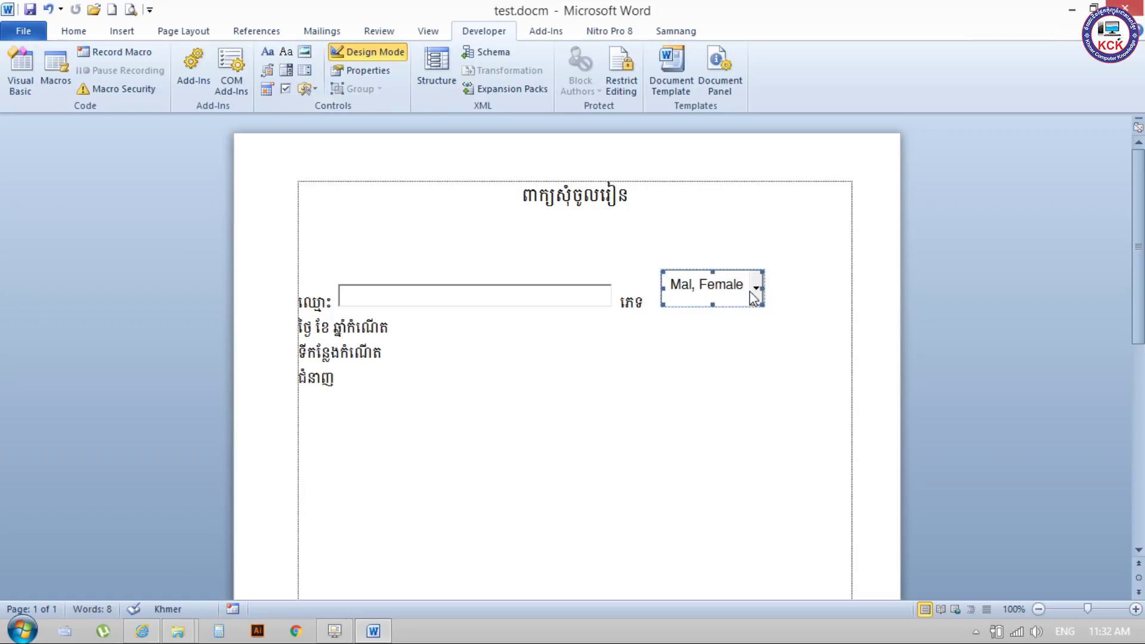
left_click(367, 70)
mouse_move(241, 240)
left_mouse_down()
mouse_move(242, 474)
mouse_move(257, 389)
mouse_move(258, 536)
left_mouse_up()
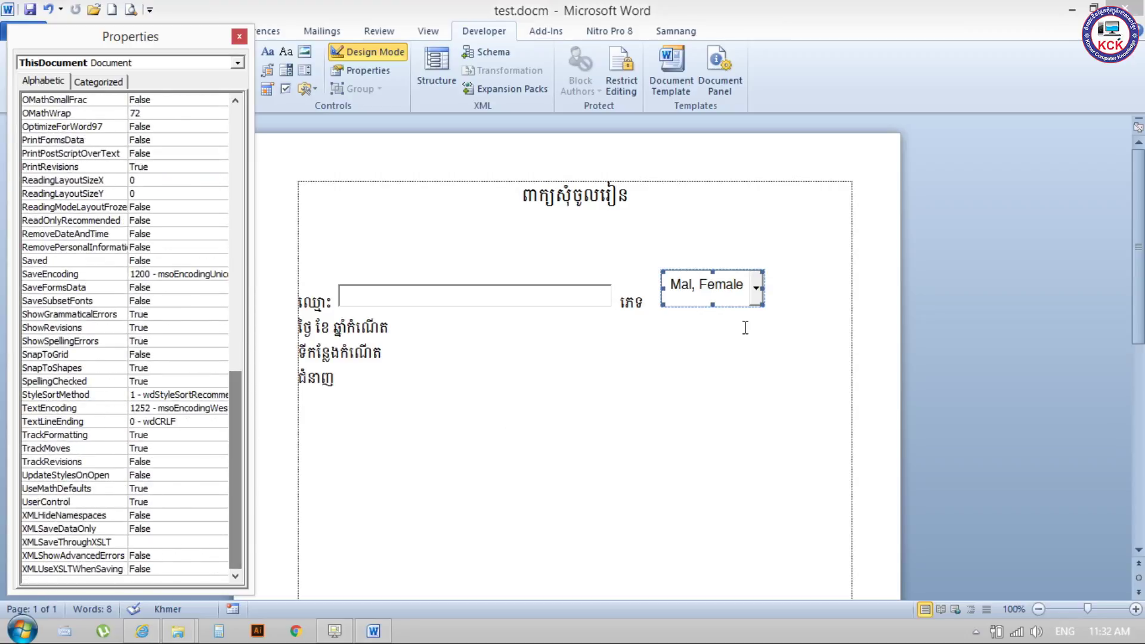
Scroll through the properties list and reselect the gender combo box to load its properties
left_click(750, 288)
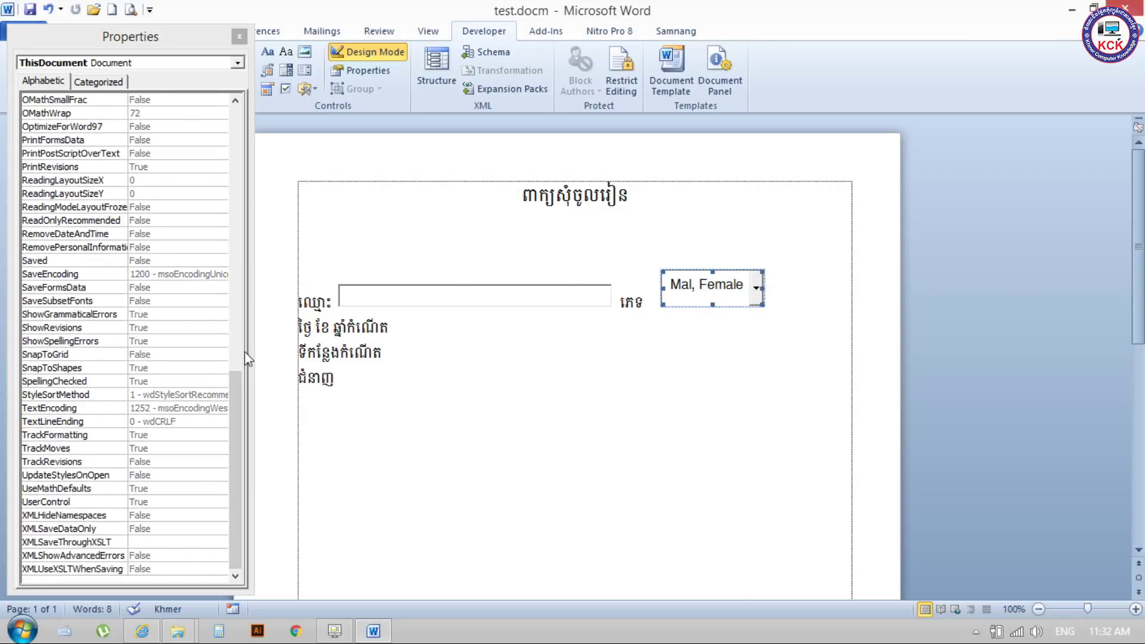
left_click(236, 412)
left_click_drag(236, 412, 243, 128)
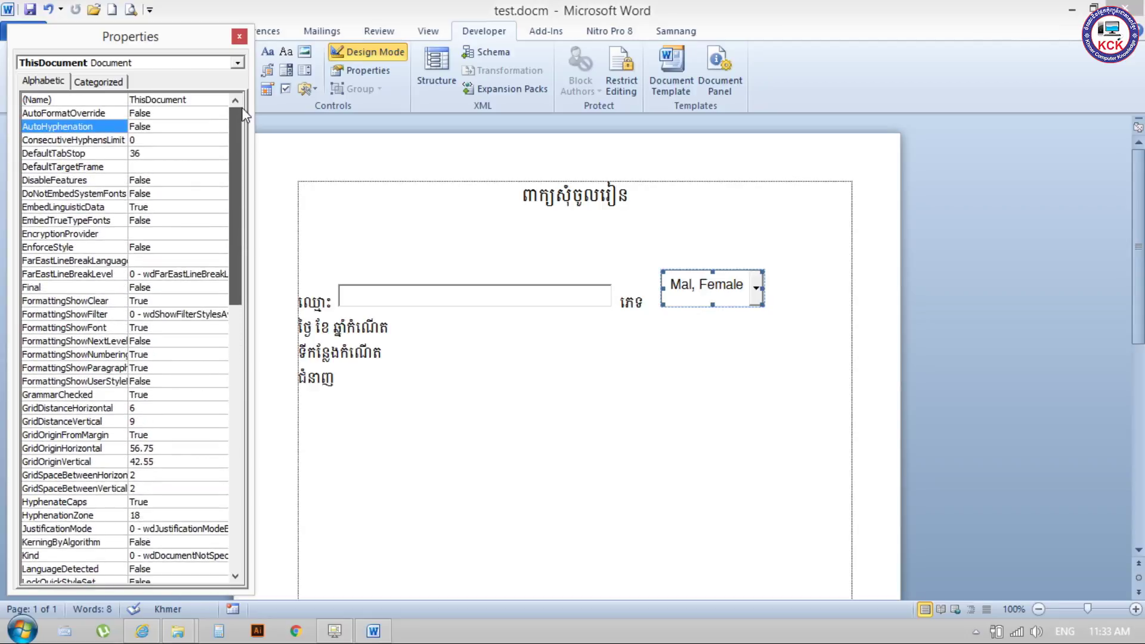
left_click_drag(244, 126, 257, 430)
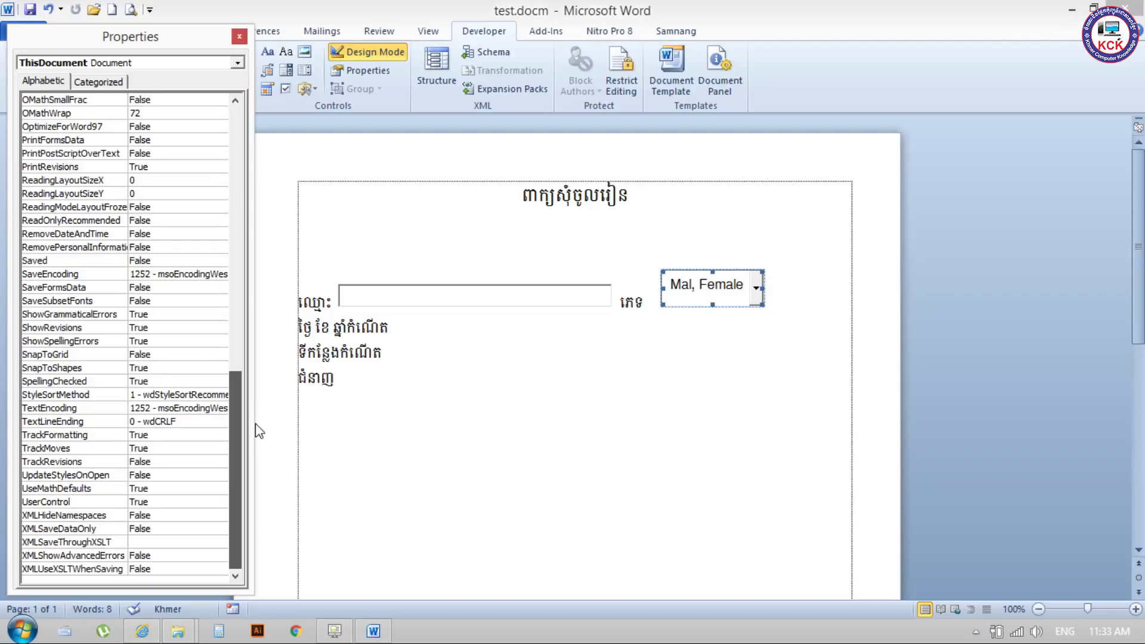
left_click(712, 295)
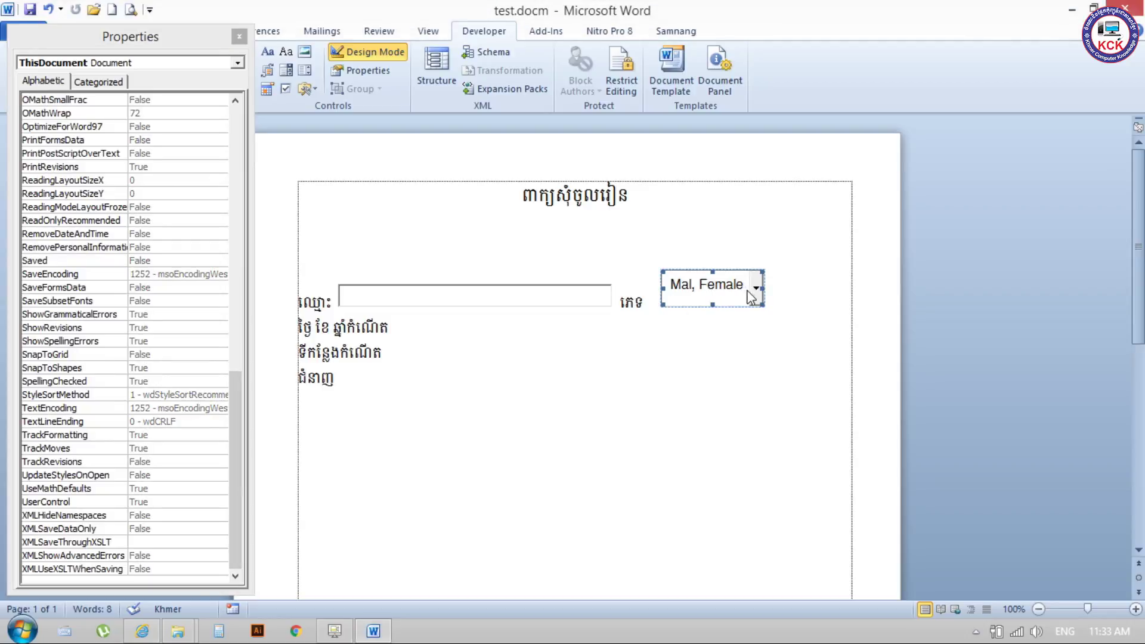
Reopen the combo box properties and delete the misspelled 'Mal, Female' value
left_click(365, 71)
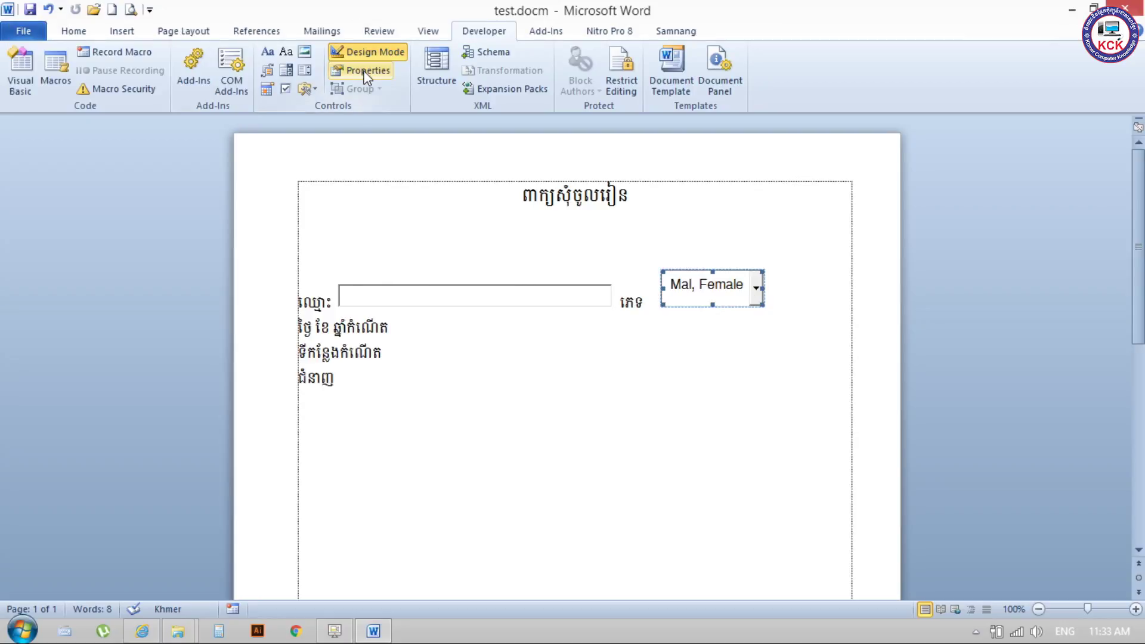
left_click(363, 72)
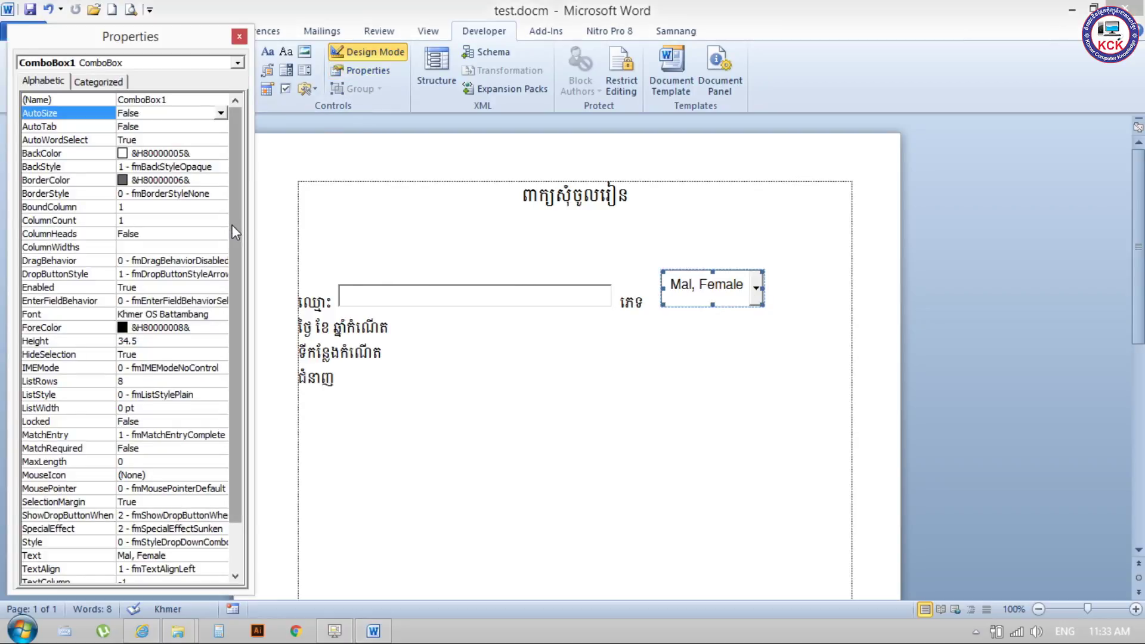
left_click_drag(231, 225, 231, 406)
left_click(192, 559)
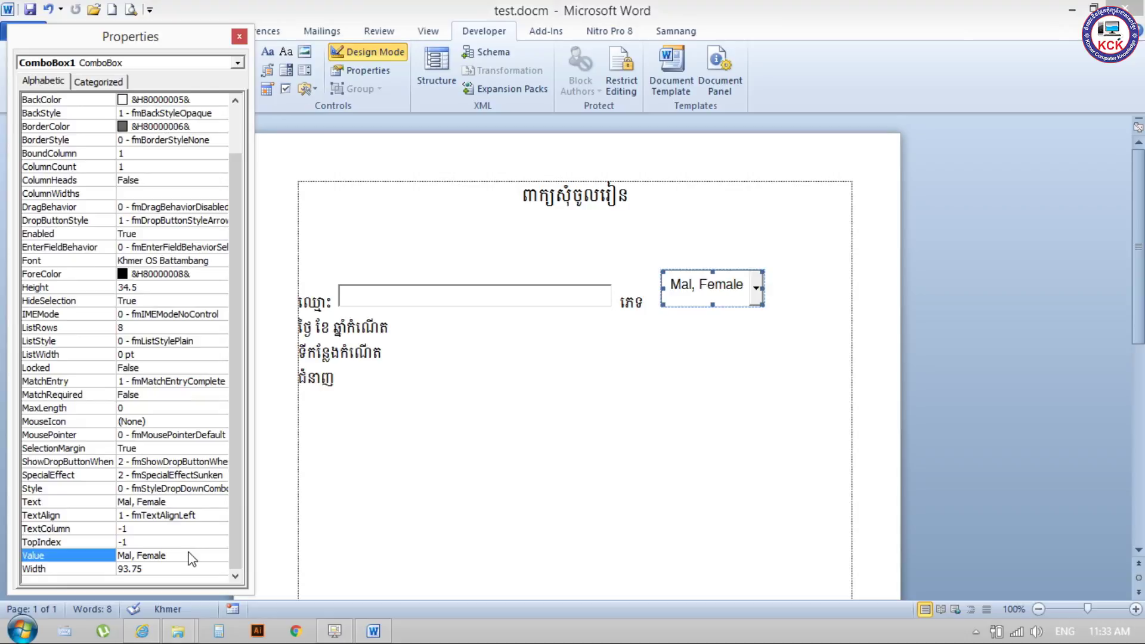
left_click_drag(190, 552, 112, 558)
key("Delete")
Switch to Categorized view, enter 'Male, Female' as the Value, and leave Design Mode
left_click_drag(236, 351, 236, 292)
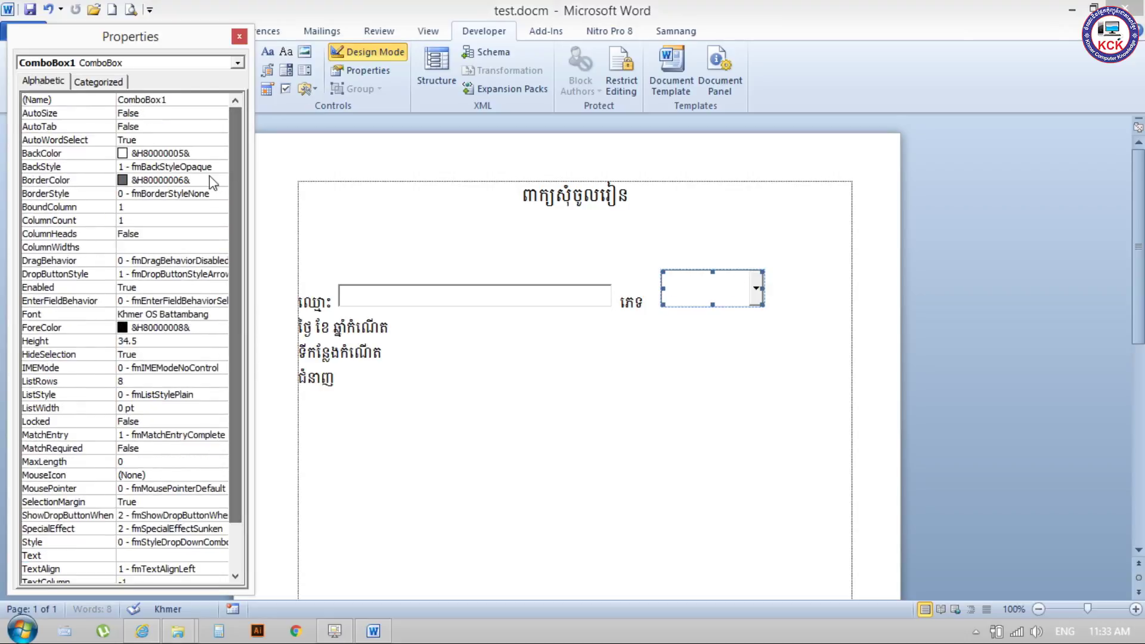
left_click(98, 82)
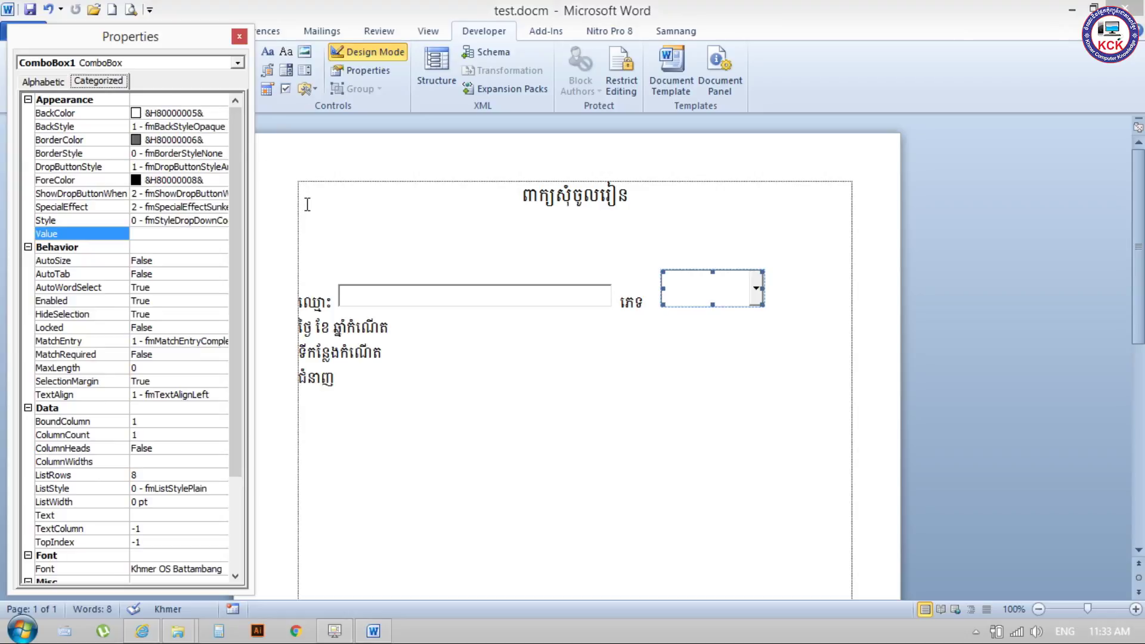
left_click(36, 84)
left_click(93, 83)
left_click(177, 232)
type("Male, Female")
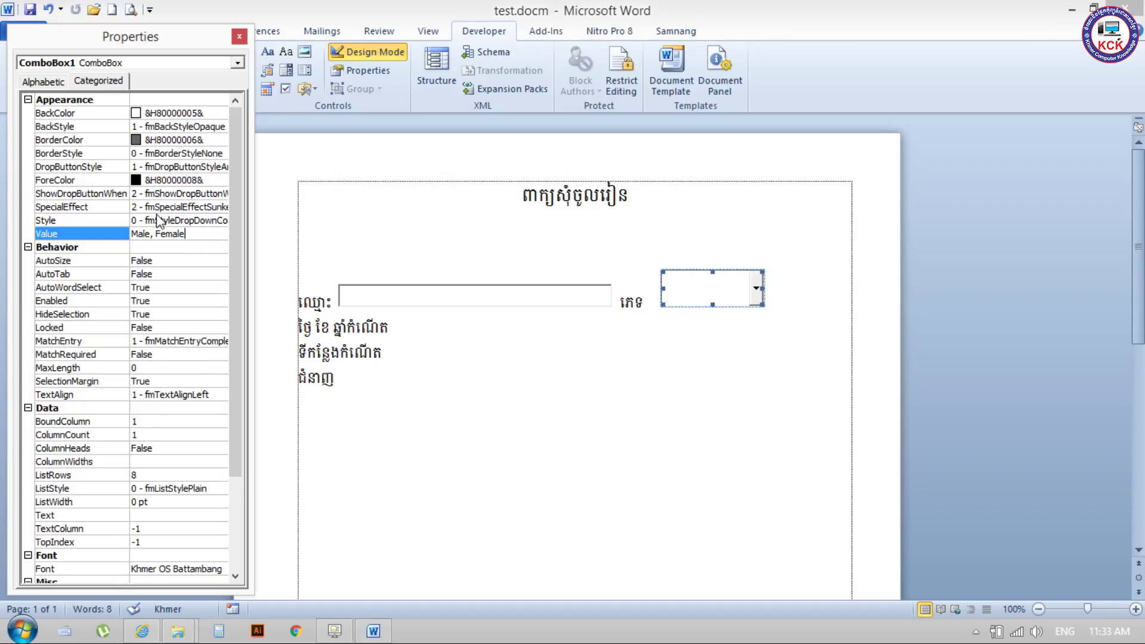
key("Return")
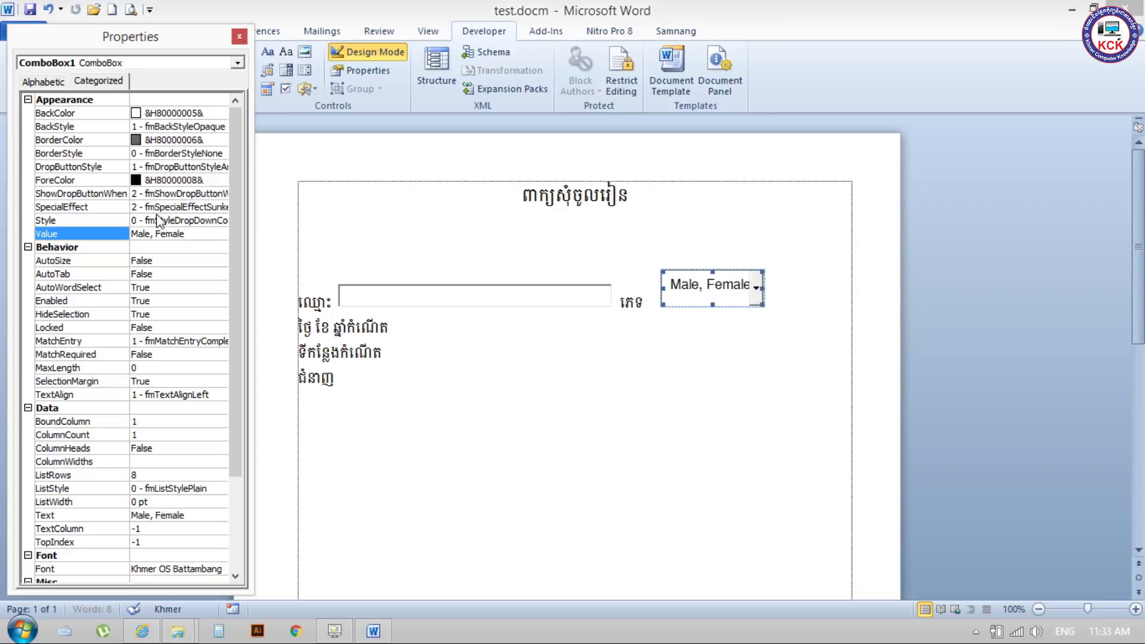
left_click(240, 37)
Test the Male, Female drop-down in and out of Design Mode, ending back in Design Mode
left_click(367, 52)
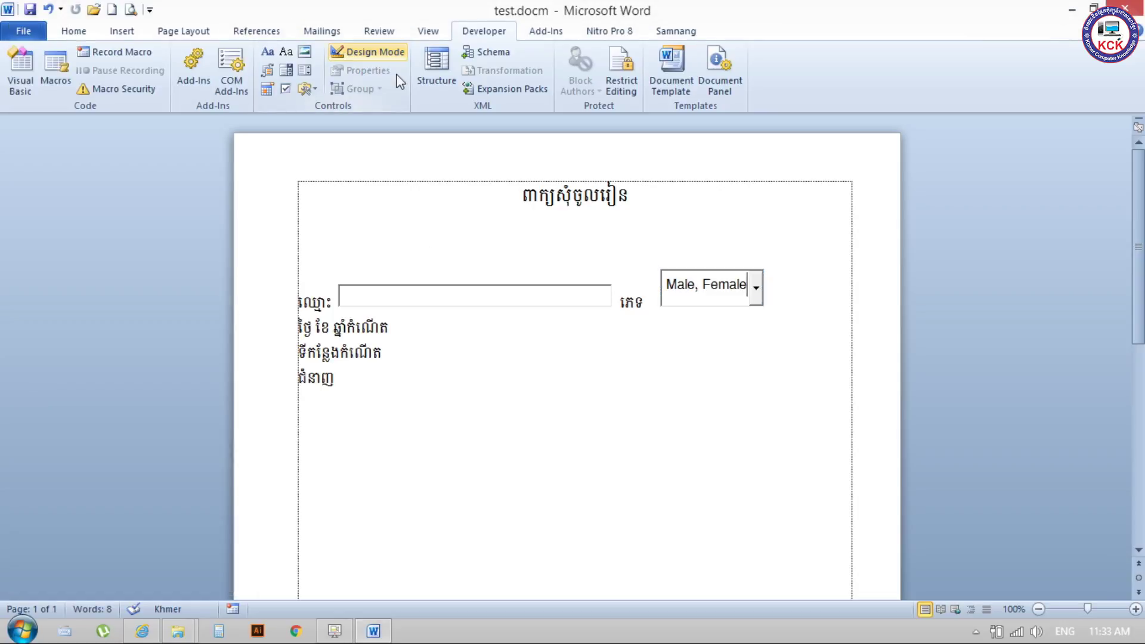
left_click(755, 288)
left_click(754, 291)
left_click(375, 52)
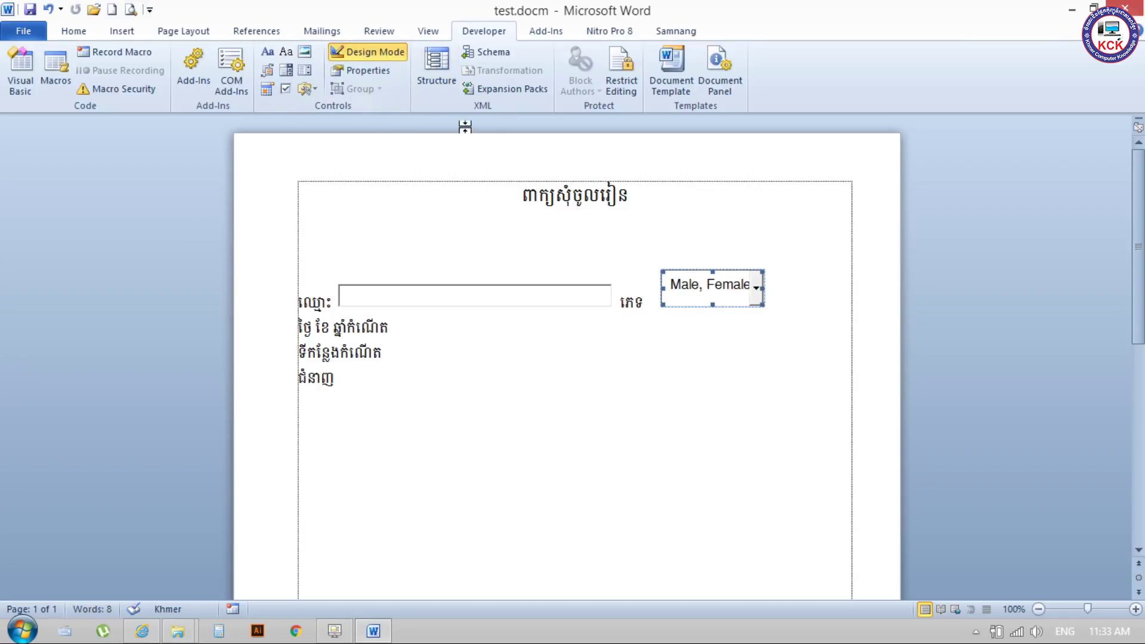
left_click(367, 53)
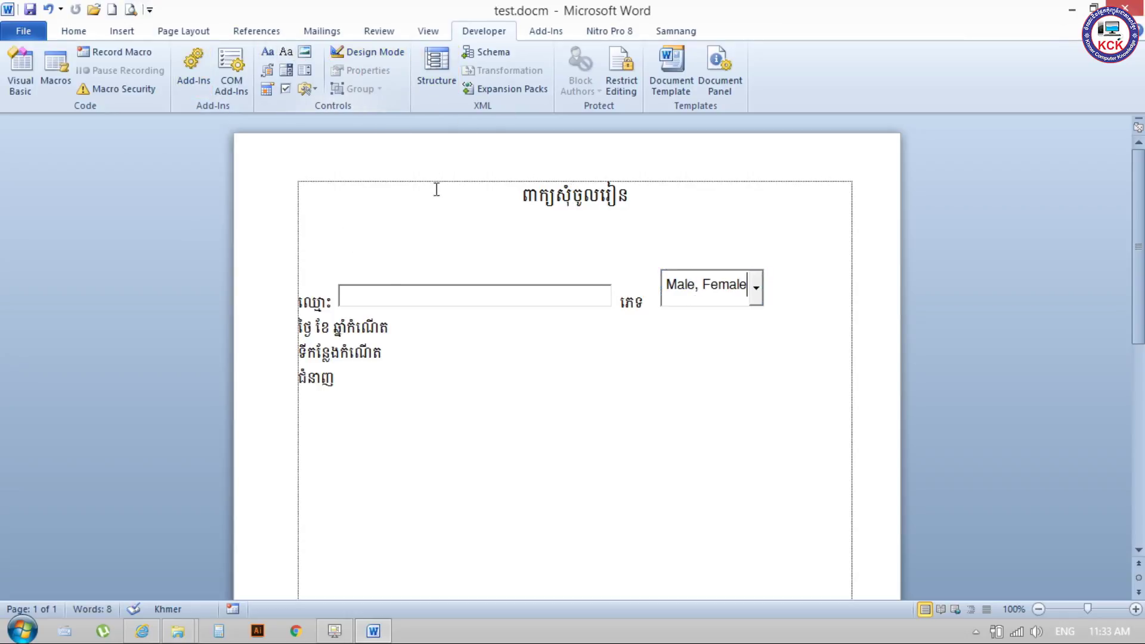
left_click(756, 289)
left_click(756, 288)
left_click(756, 289)
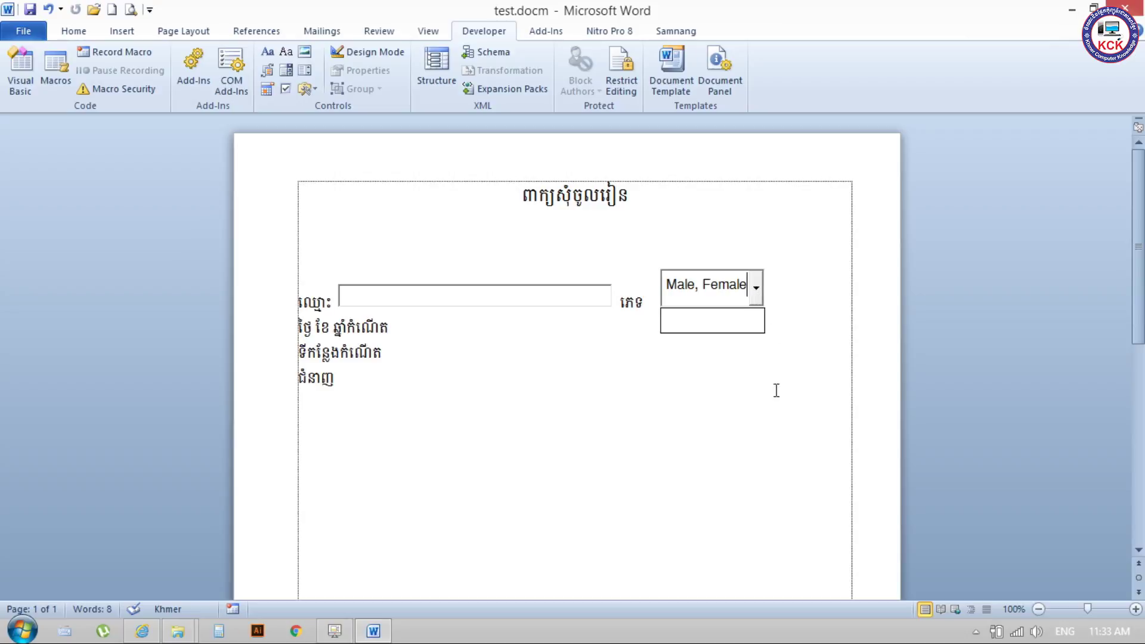
left_click(334, 631)
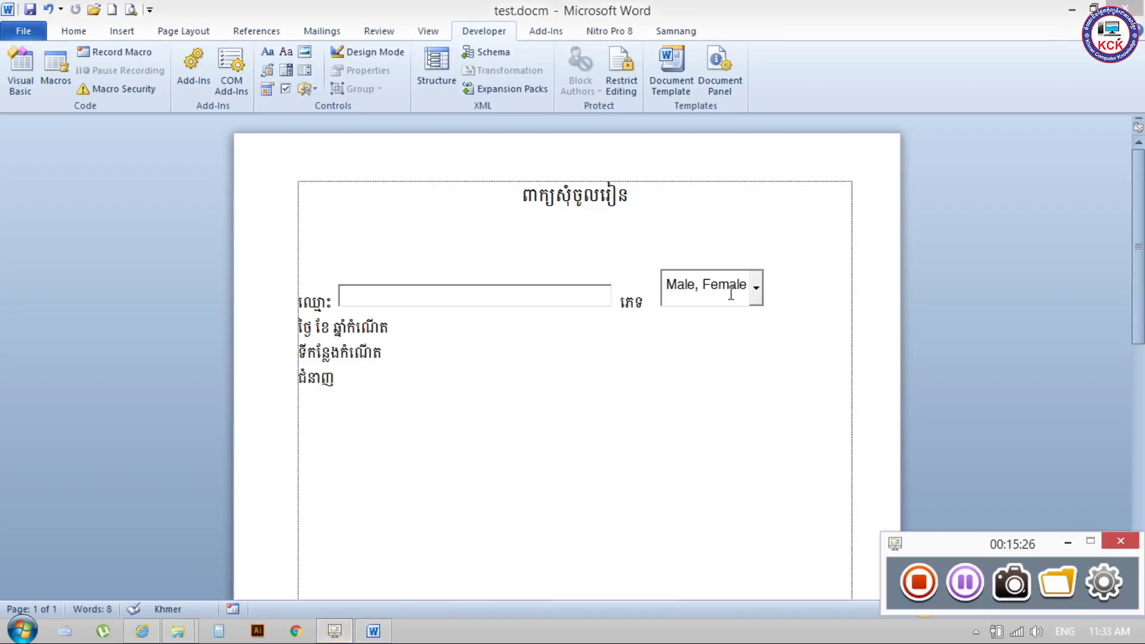
left_click(1066, 542)
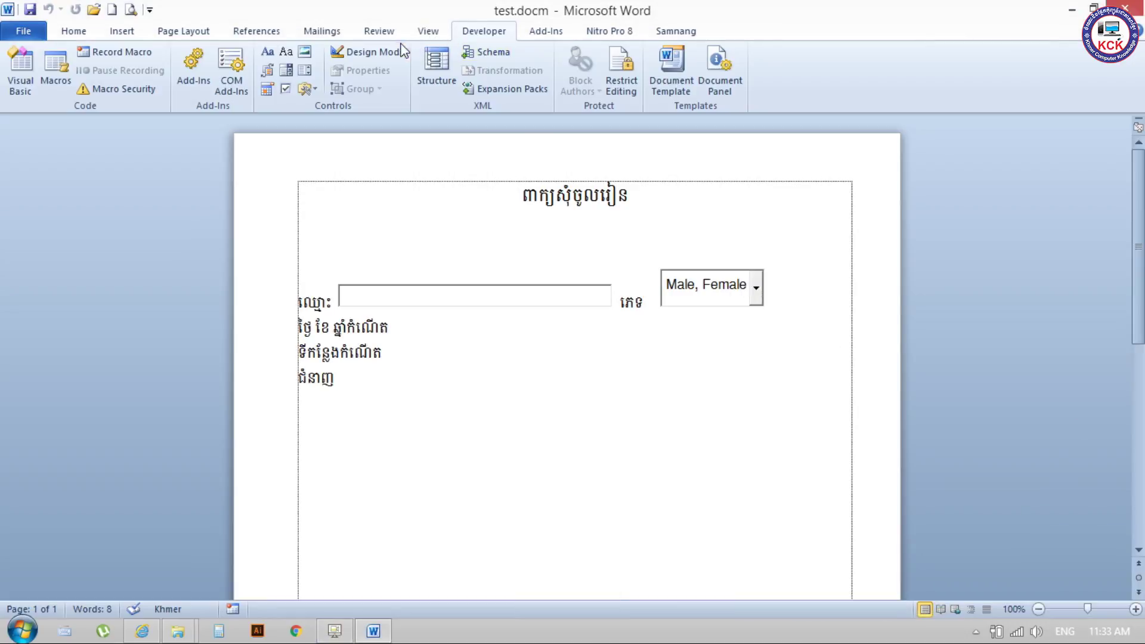
left_click(367, 52)
Replace the gender combo box with a new ActiveX text box and resize it
key("Delete")
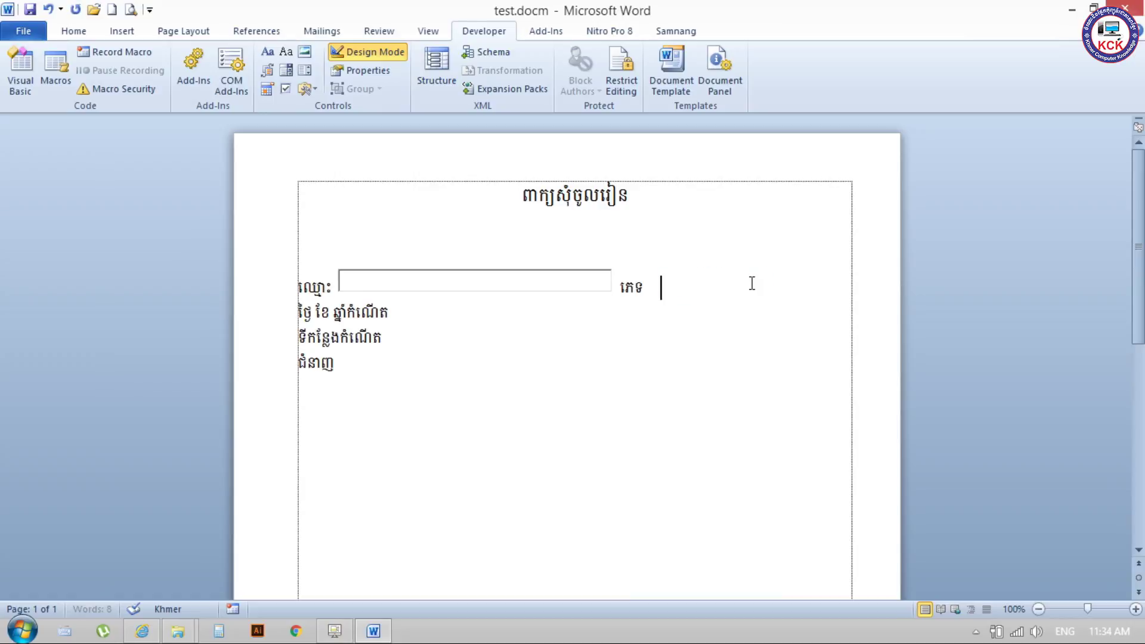
left_click(313, 88)
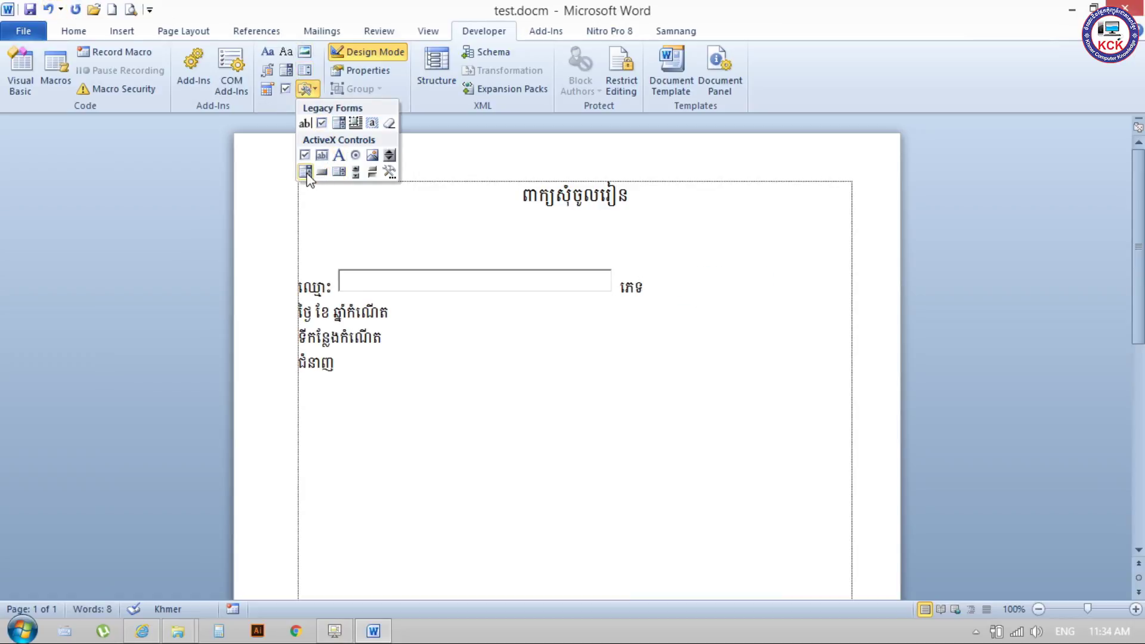
left_click(321, 156)
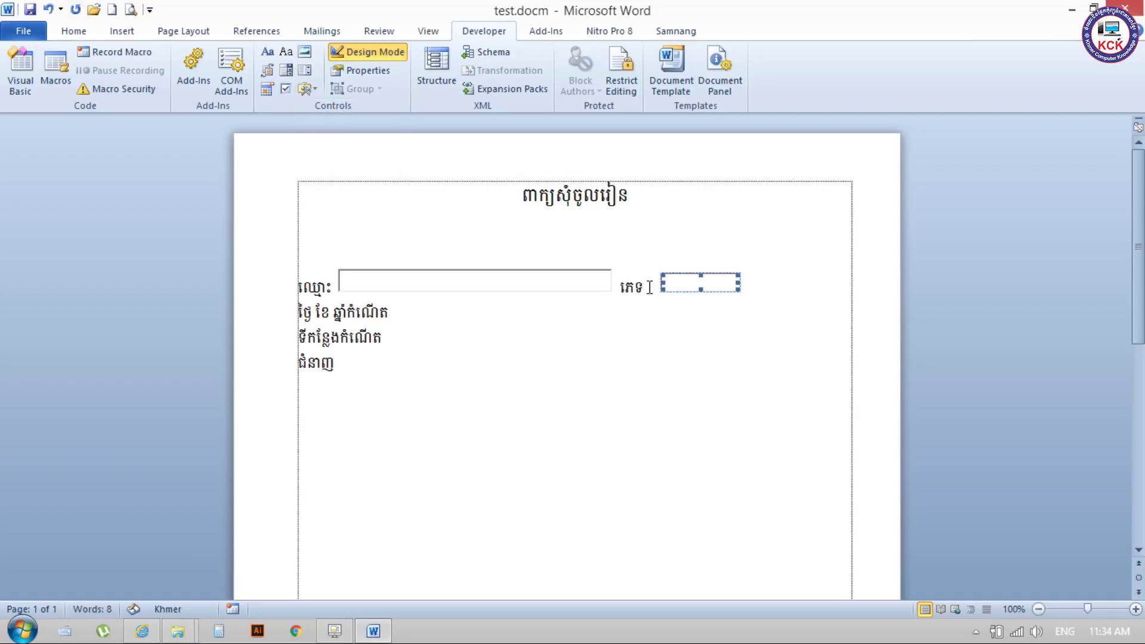
left_click_drag(760, 282, 760, 281)
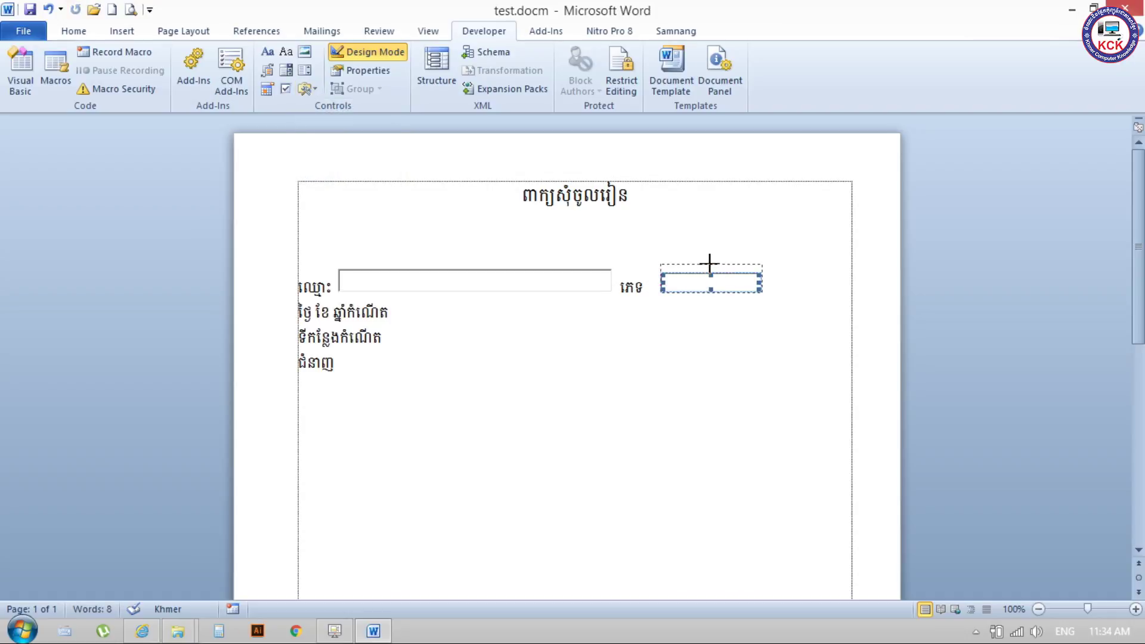
left_click_drag(709, 262, 709, 263)
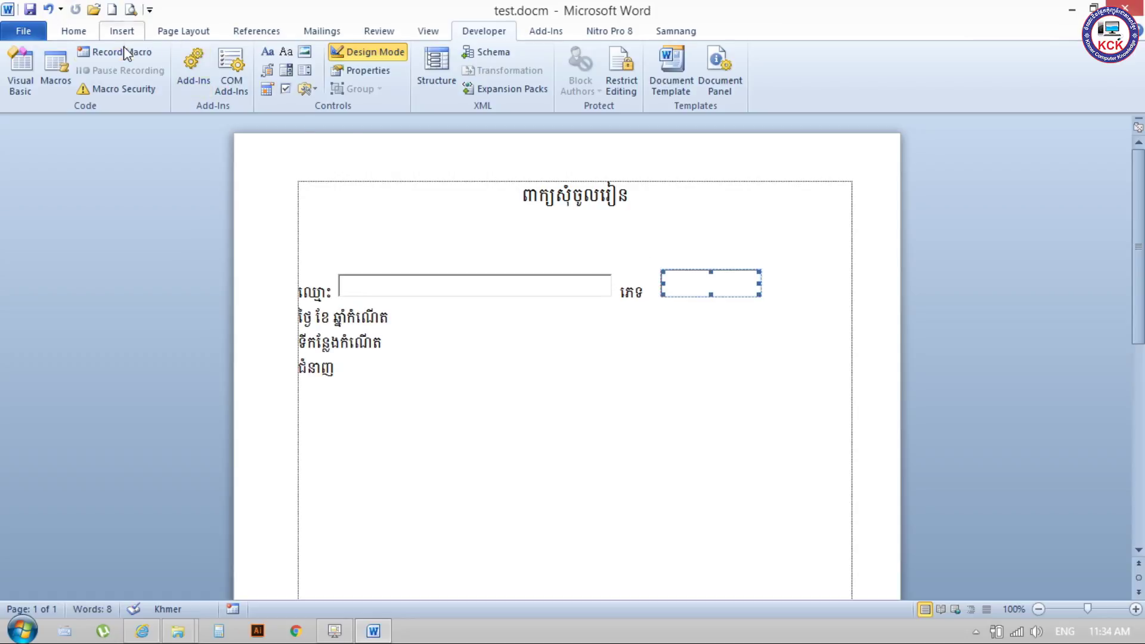
Set the new gender text box's font size to 11 and shorten it to fit the line
left_click(74, 31)
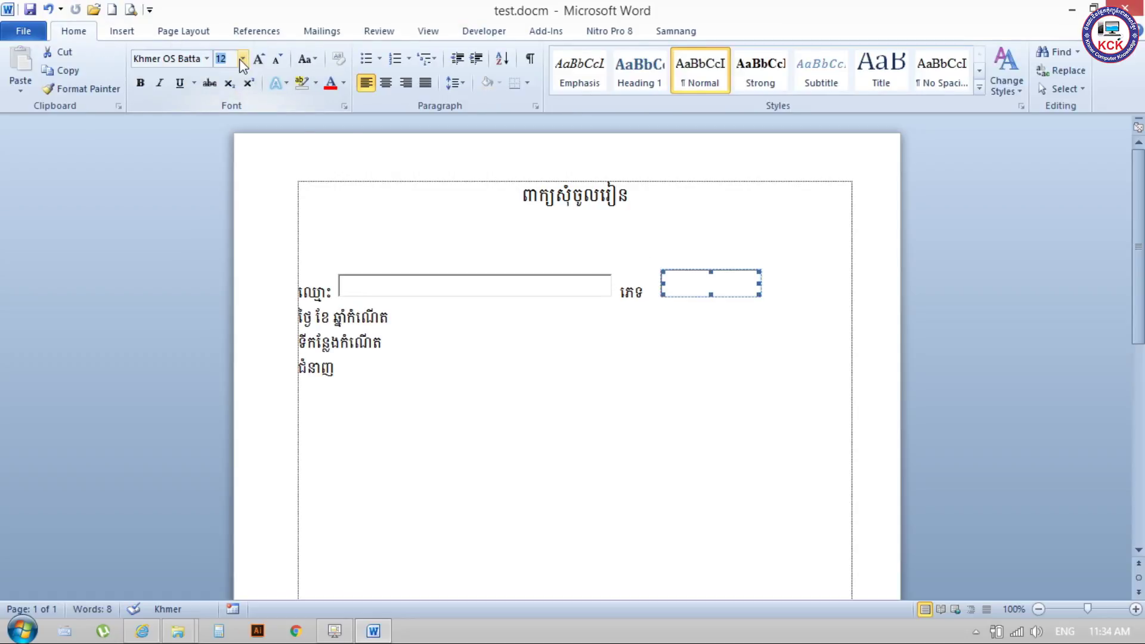
left_click(243, 59)
left_click(230, 120)
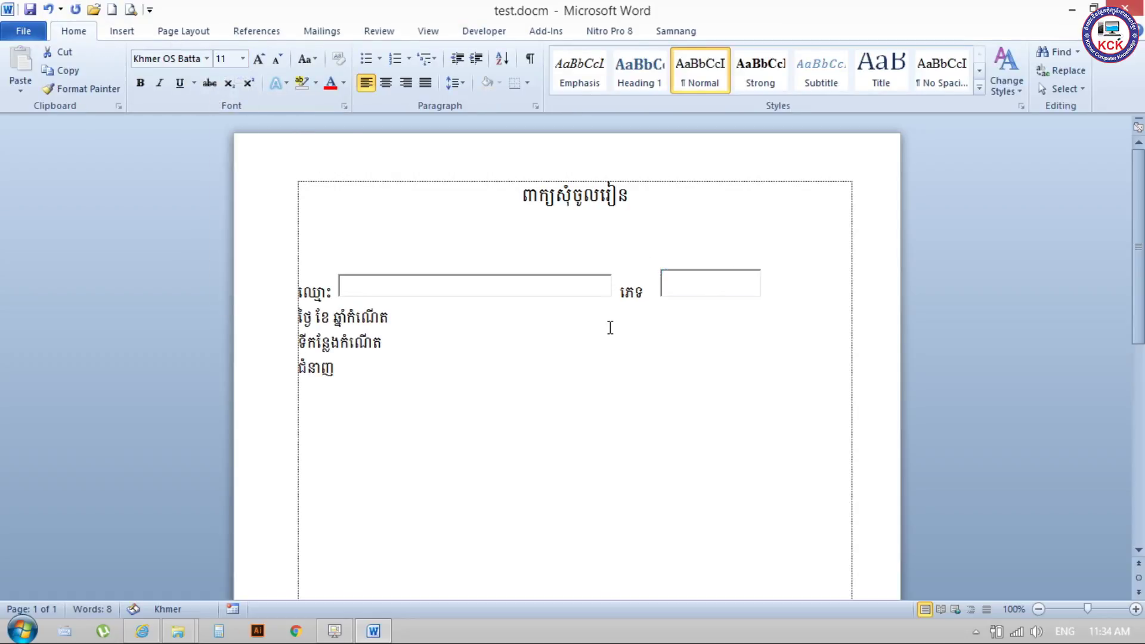
left_click(684, 283)
left_click_drag(710, 271, 711, 276)
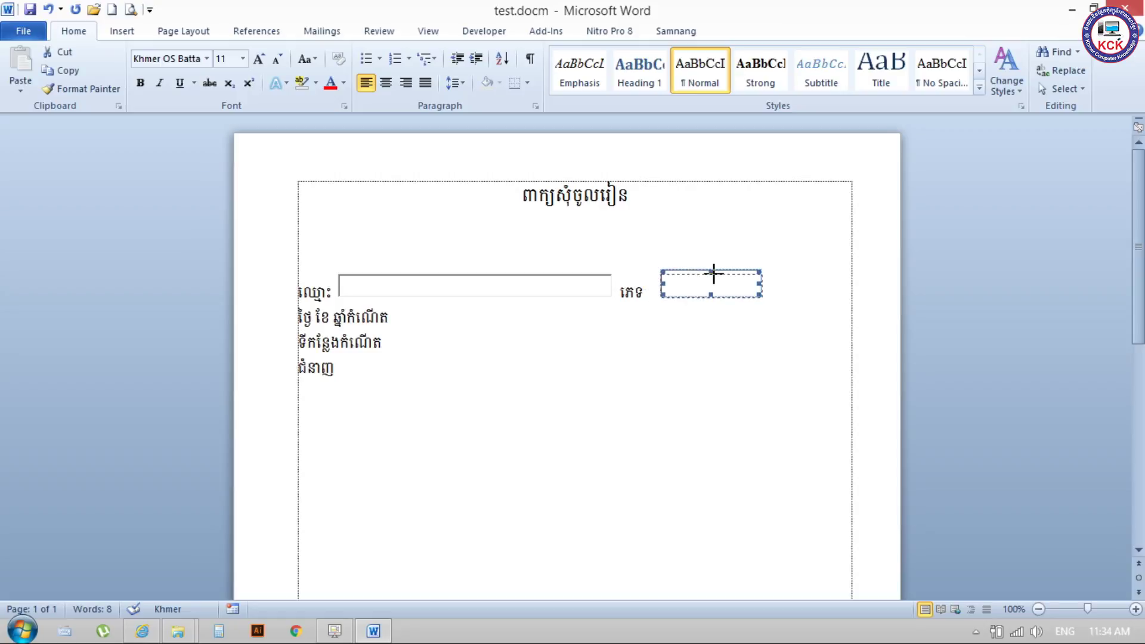
left_click(557, 281)
left_click(707, 289)
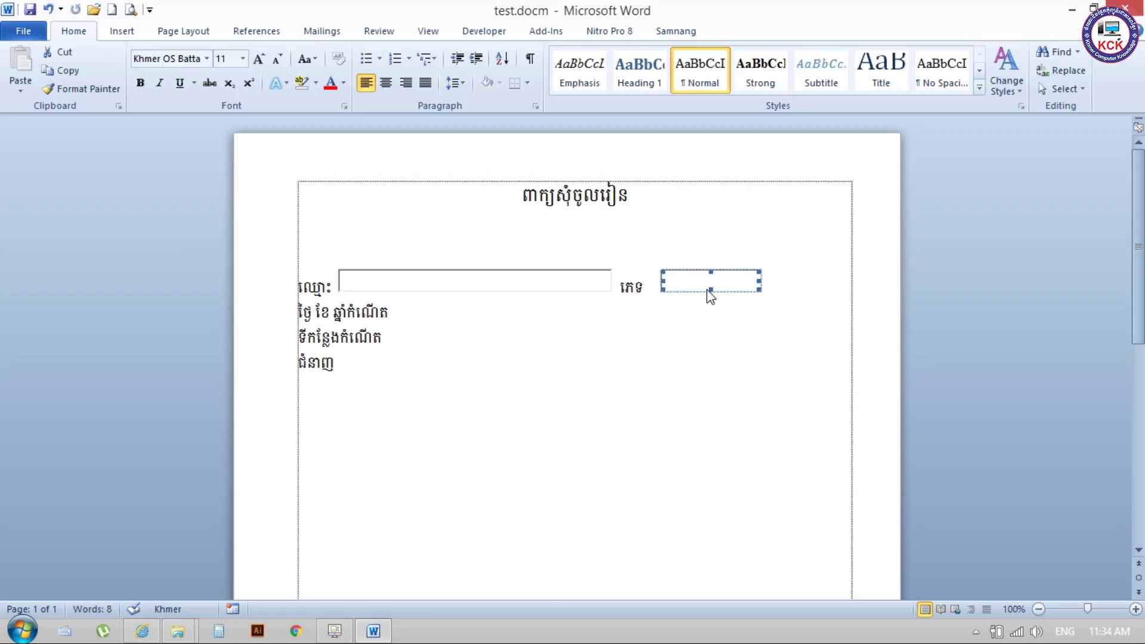
Paste a copy of the text box on the date-of-birth line, stretch it, then delete it
left_click(450, 318)
key("ctrl+v")
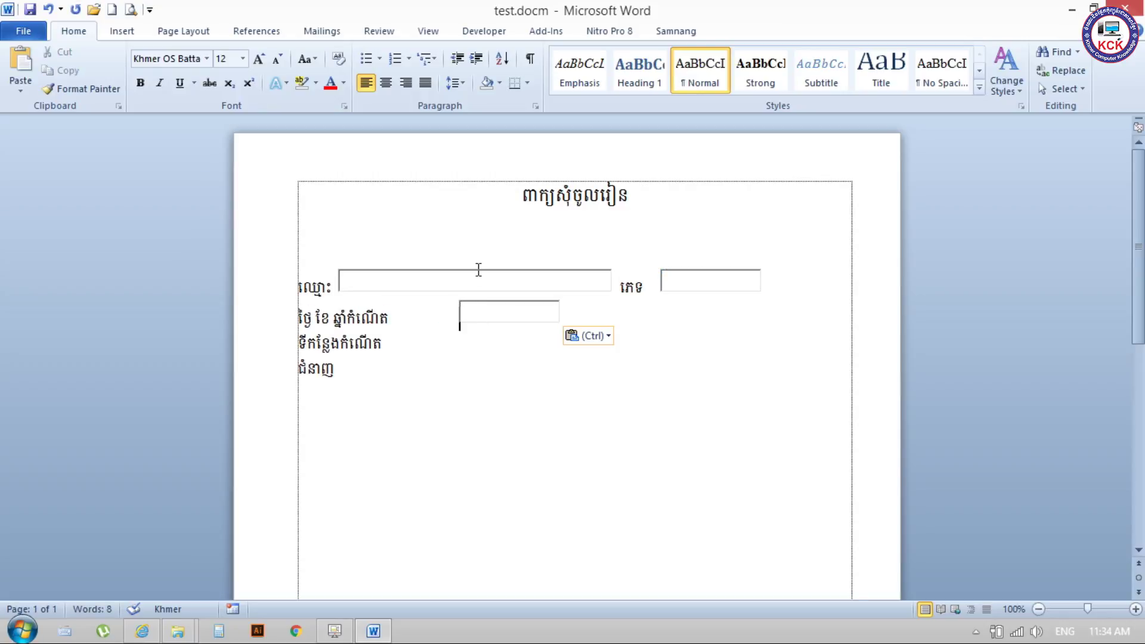
left_click(483, 31)
left_click(524, 307)
left_click_drag(460, 312, 416, 316)
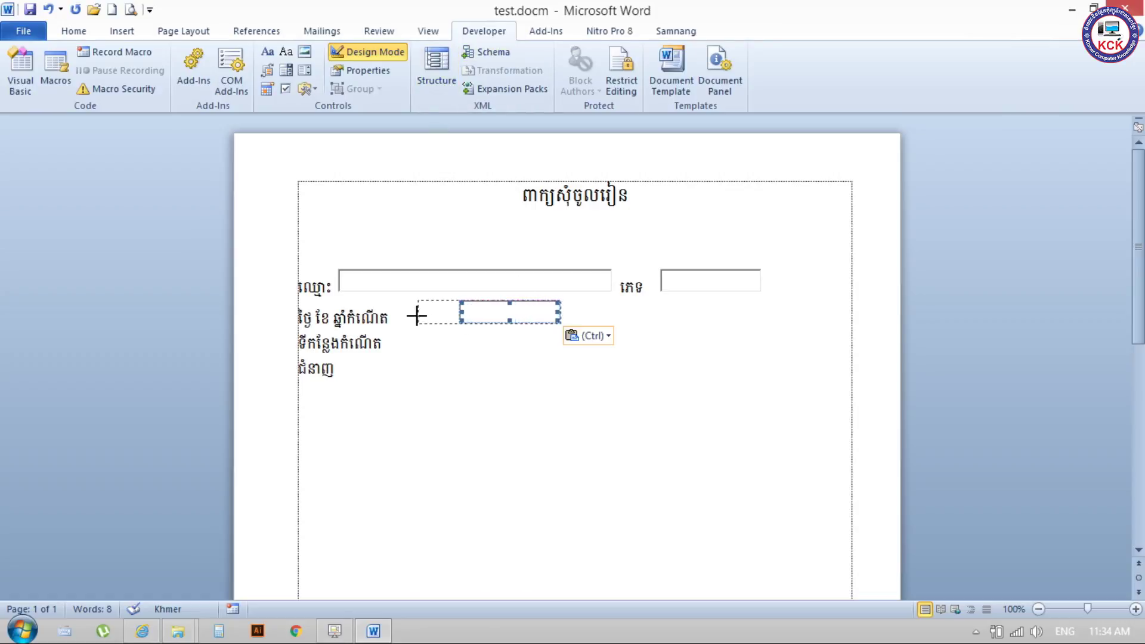
left_click(461, 313)
key("Delete")
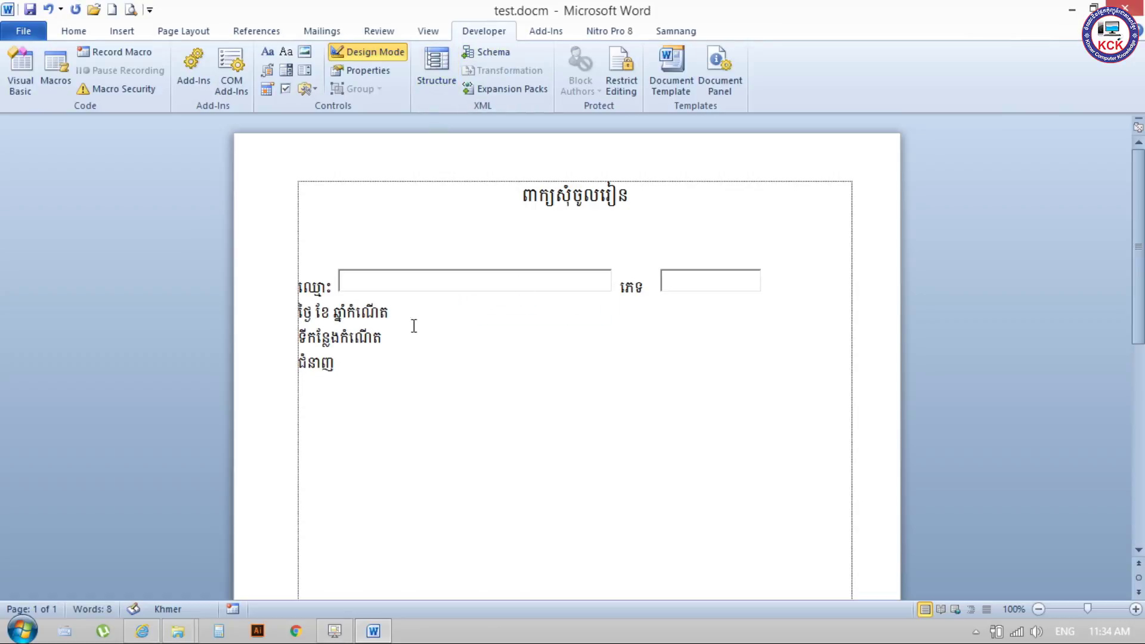
Insert a Date Picker content control after ថ្ងៃ ខែ ឆ្នាំកំណើត and test its calendar
left_click(267, 89)
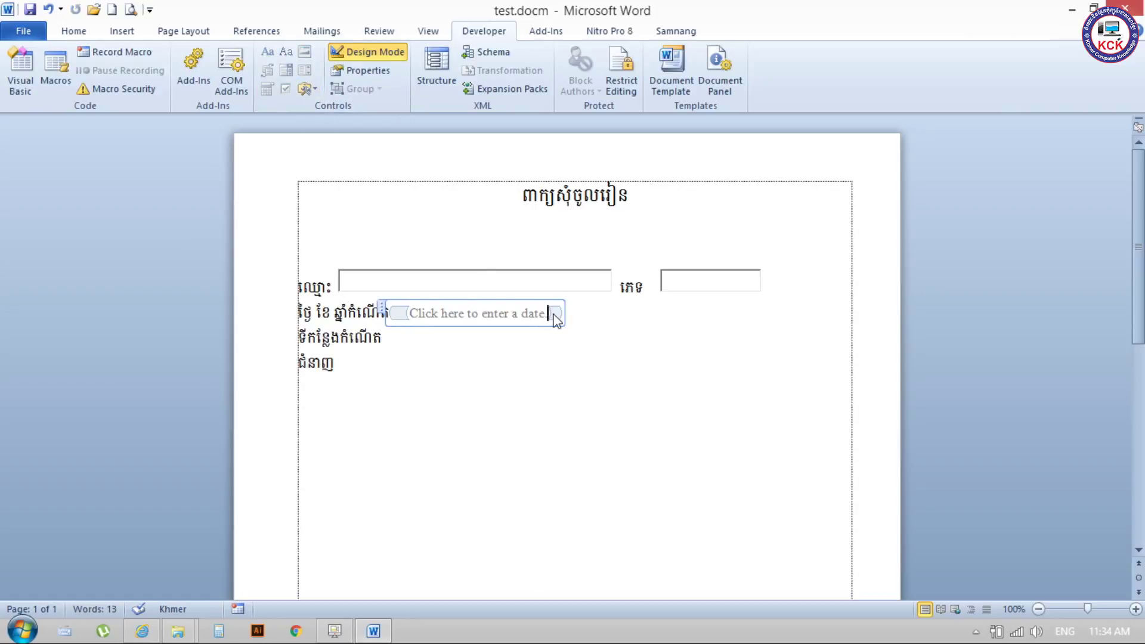
key("ctrl+z")
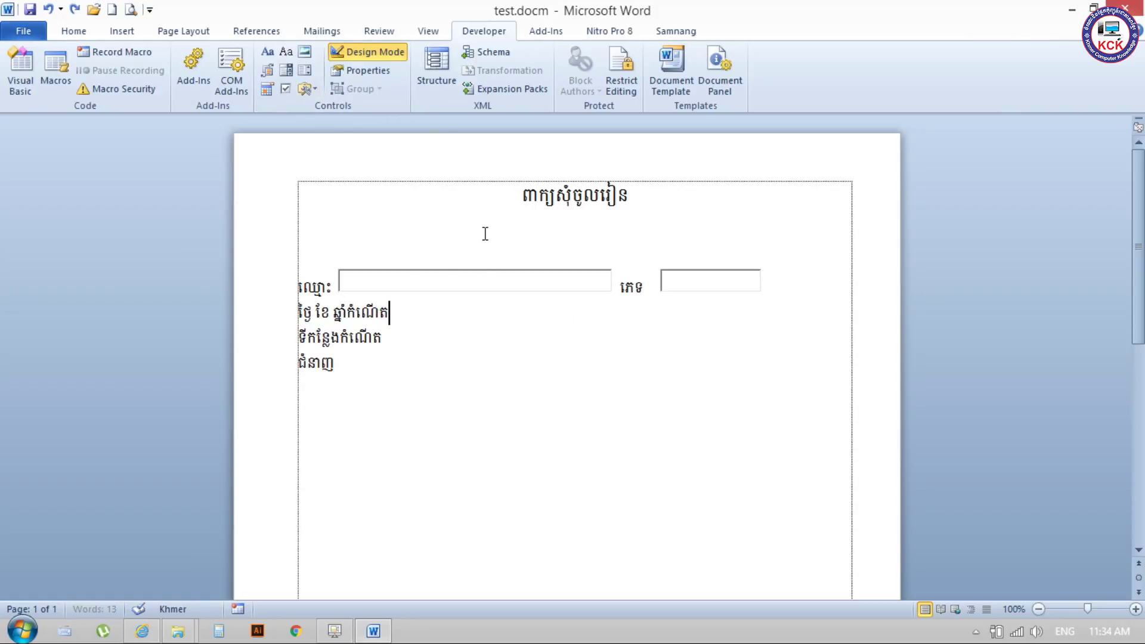
left_click(267, 89)
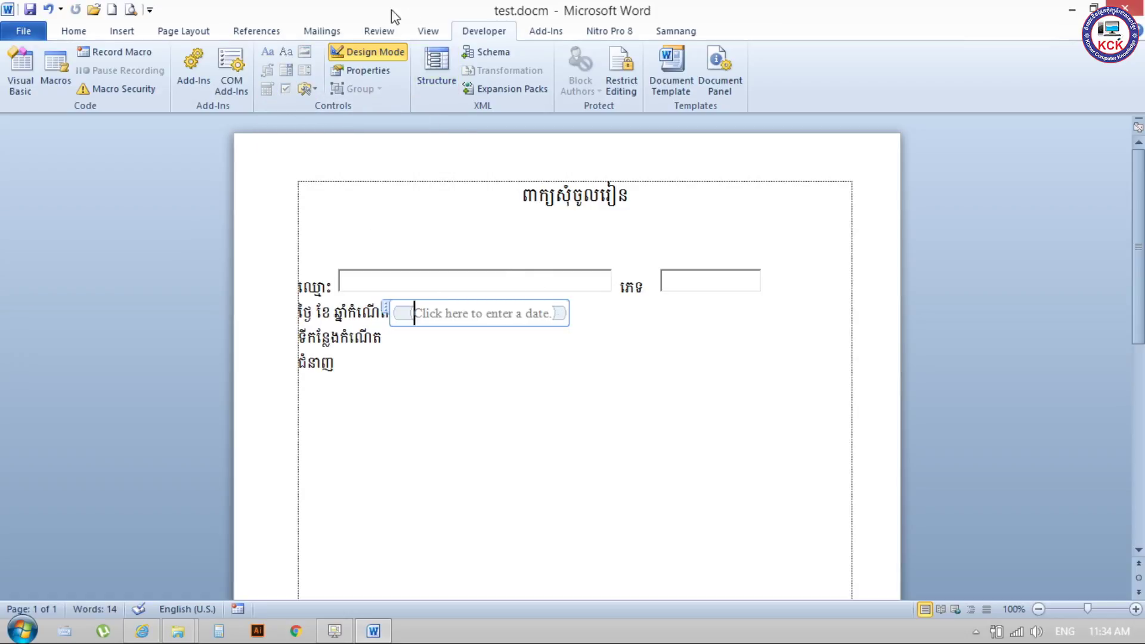
left_click(375, 52)
left_click(539, 313)
left_click(540, 313)
left_click(599, 333)
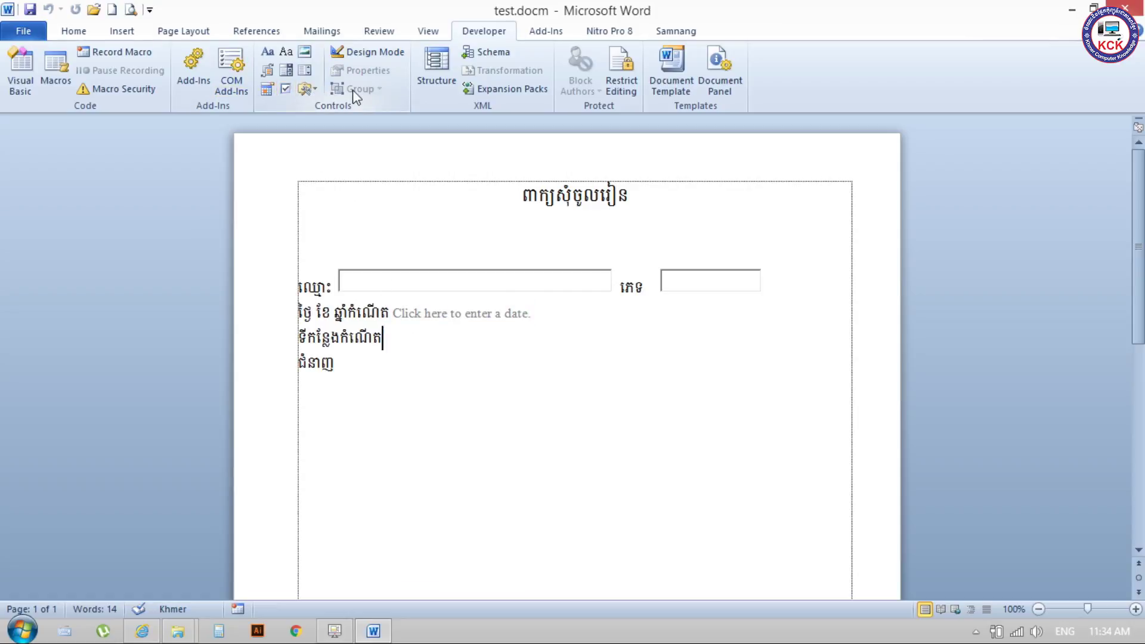
Insert an ActiveX text box after the birthplace label ទីកន្លែងកំណើត and widen it
left_click(320, 88)
left_click(320, 160)
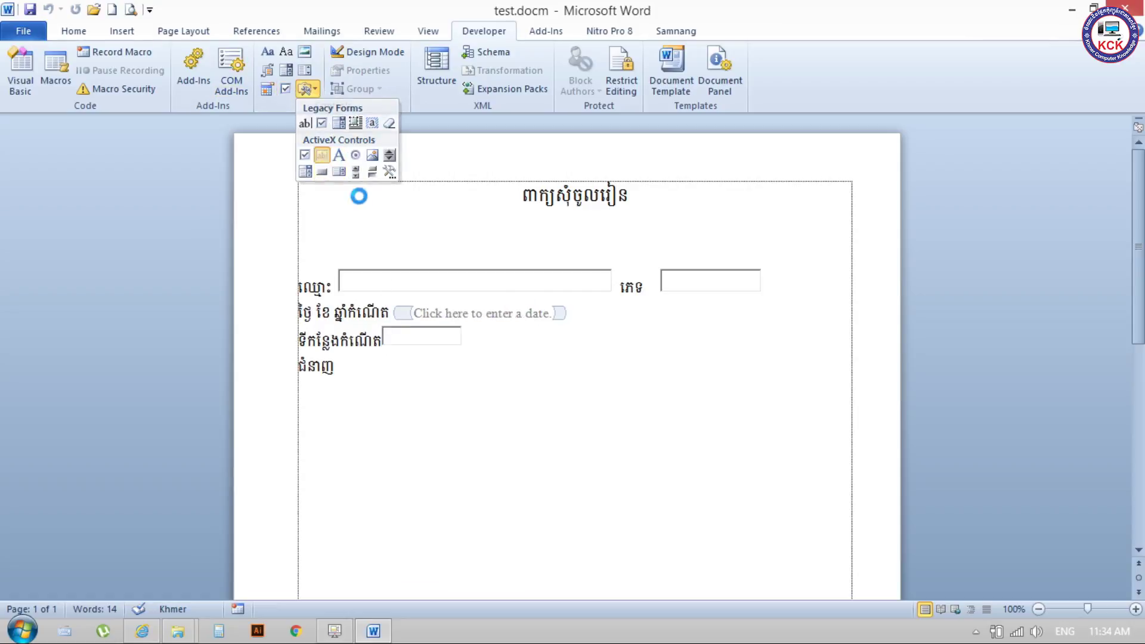
left_click_drag(459, 338, 636, 338)
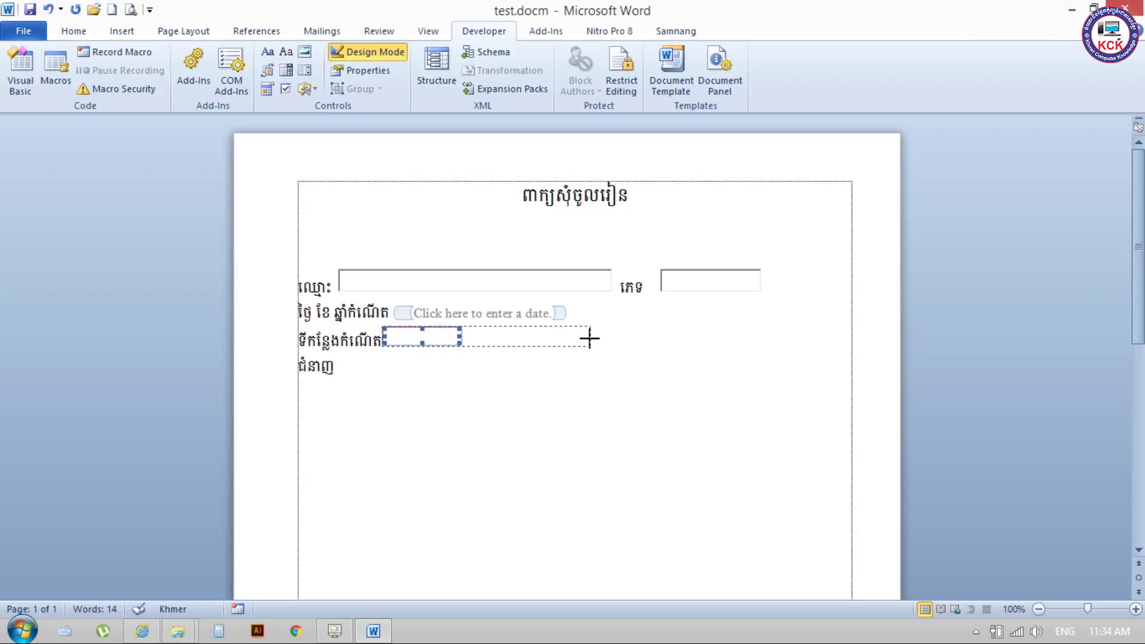
Add an ActiveX combo box after the skills label ជំនាញ and widen it
left_click(388, 362)
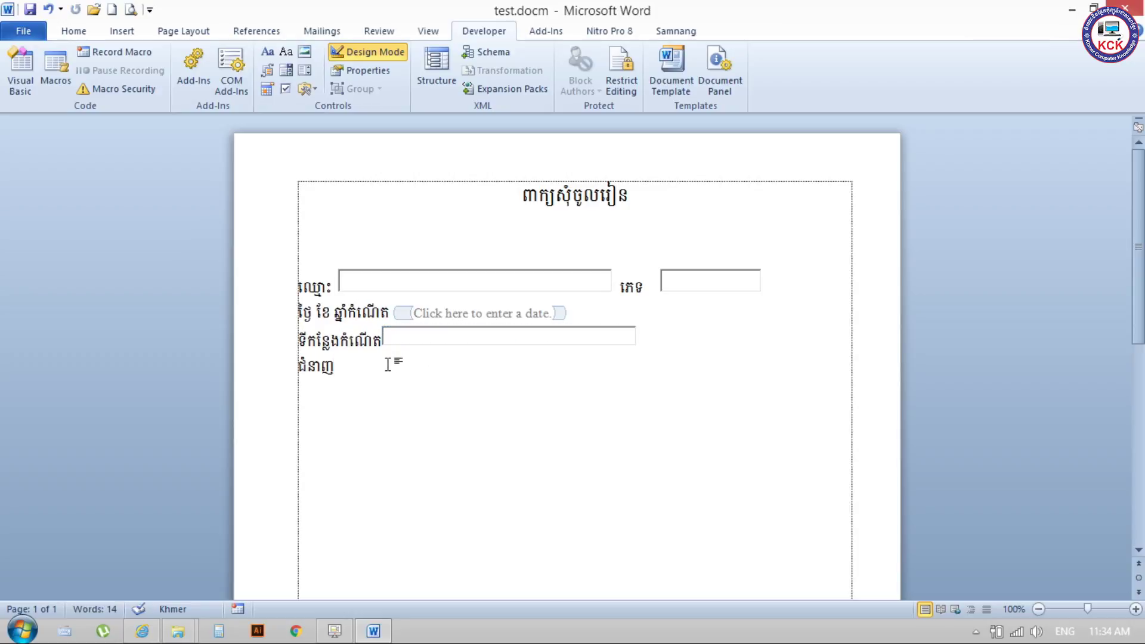
left_click(315, 89)
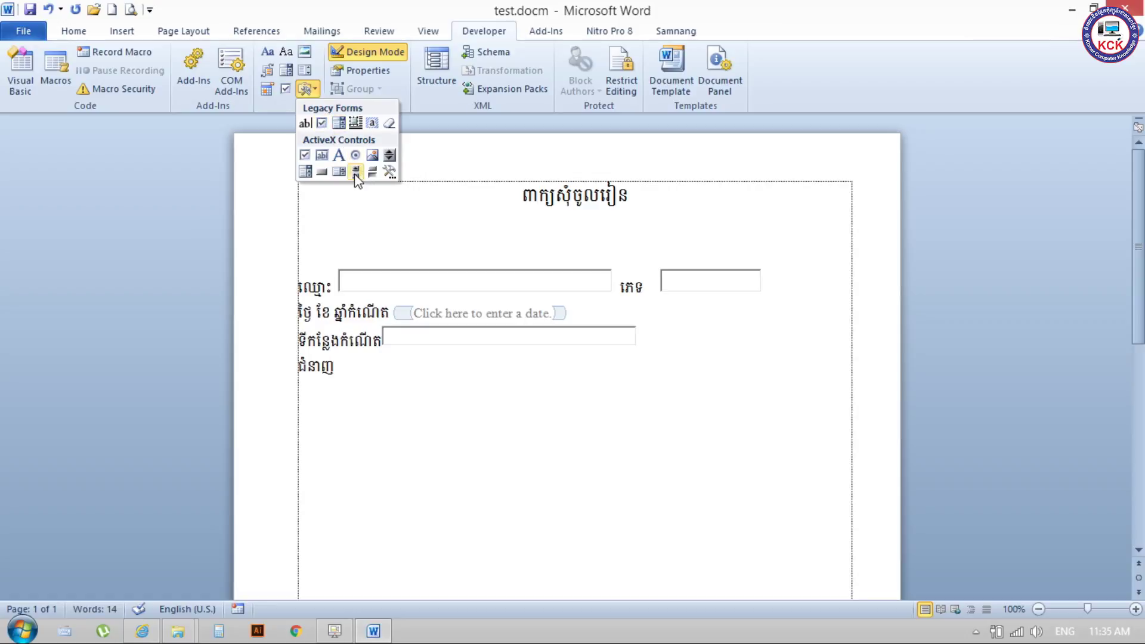
left_click(390, 172)
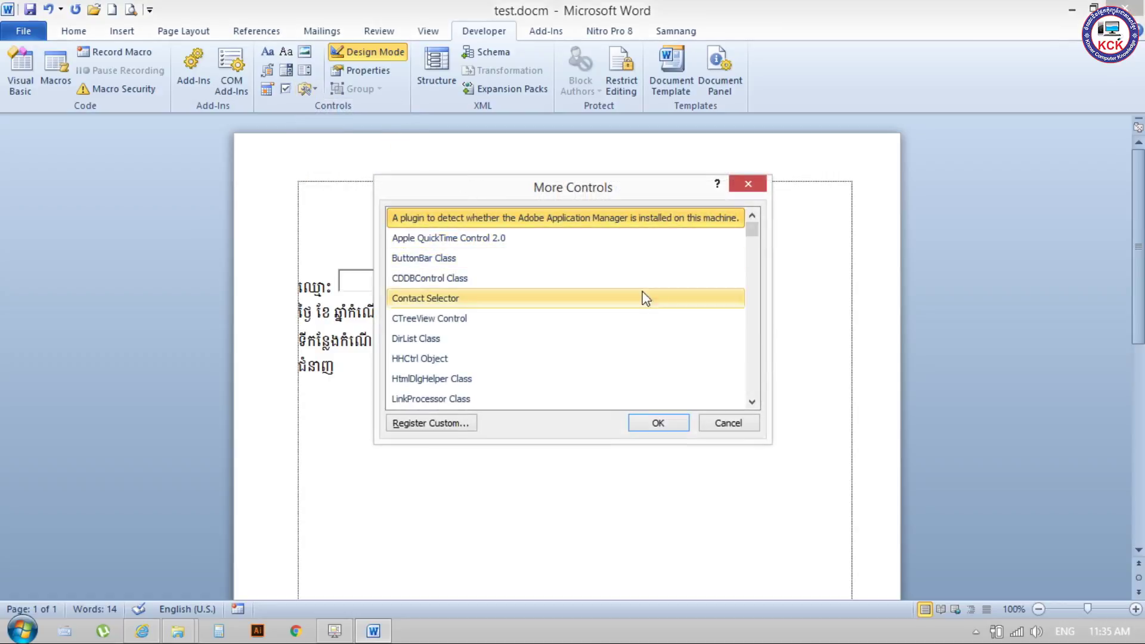
left_click_drag(751, 230, 750, 385)
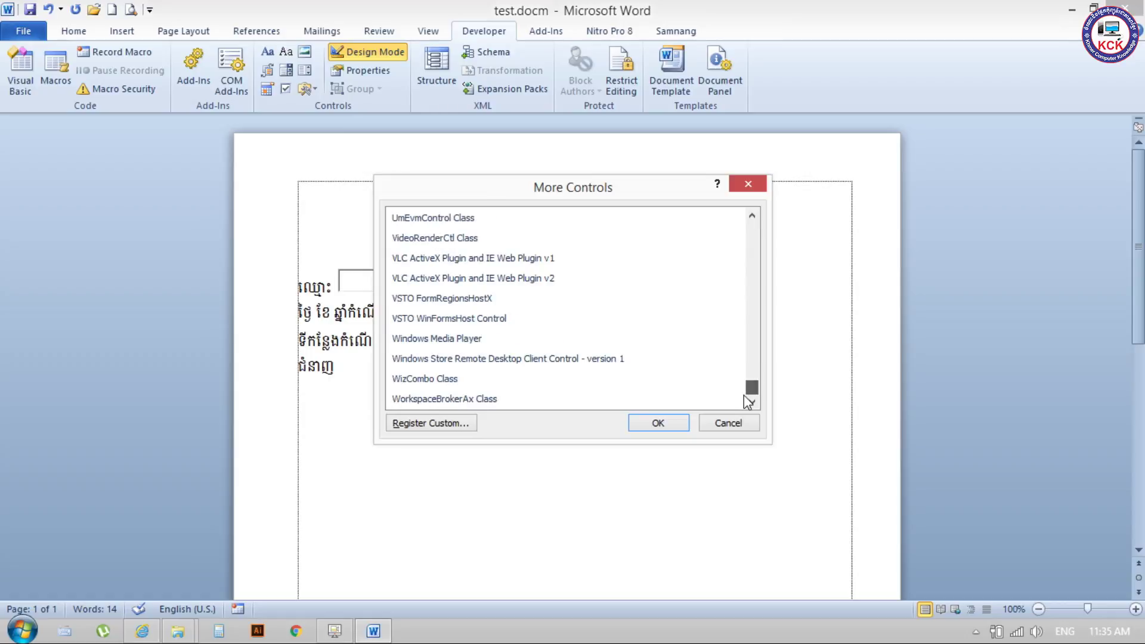
left_click(748, 183)
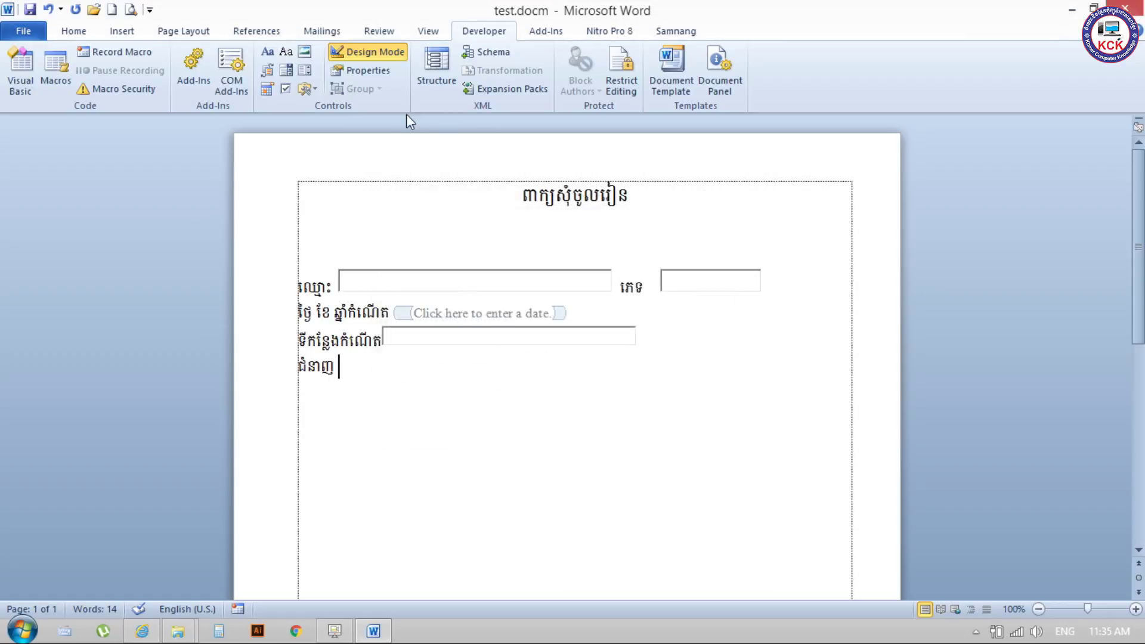
left_click(317, 91)
left_click(381, 369)
left_click(317, 91)
left_click(302, 170)
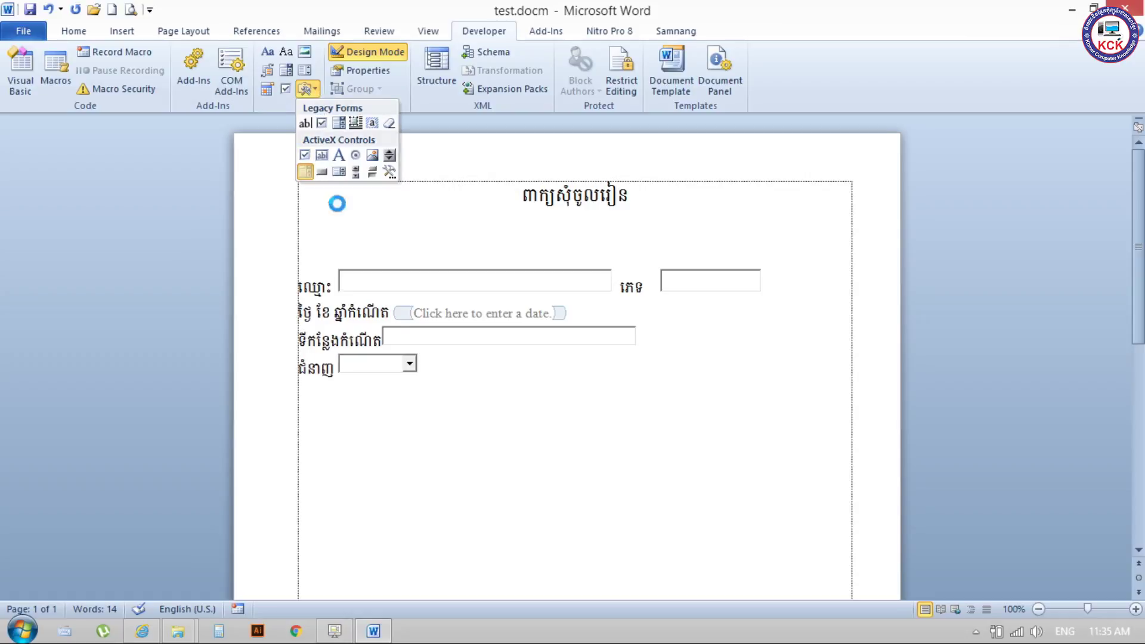
left_click_drag(417, 363, 570, 365)
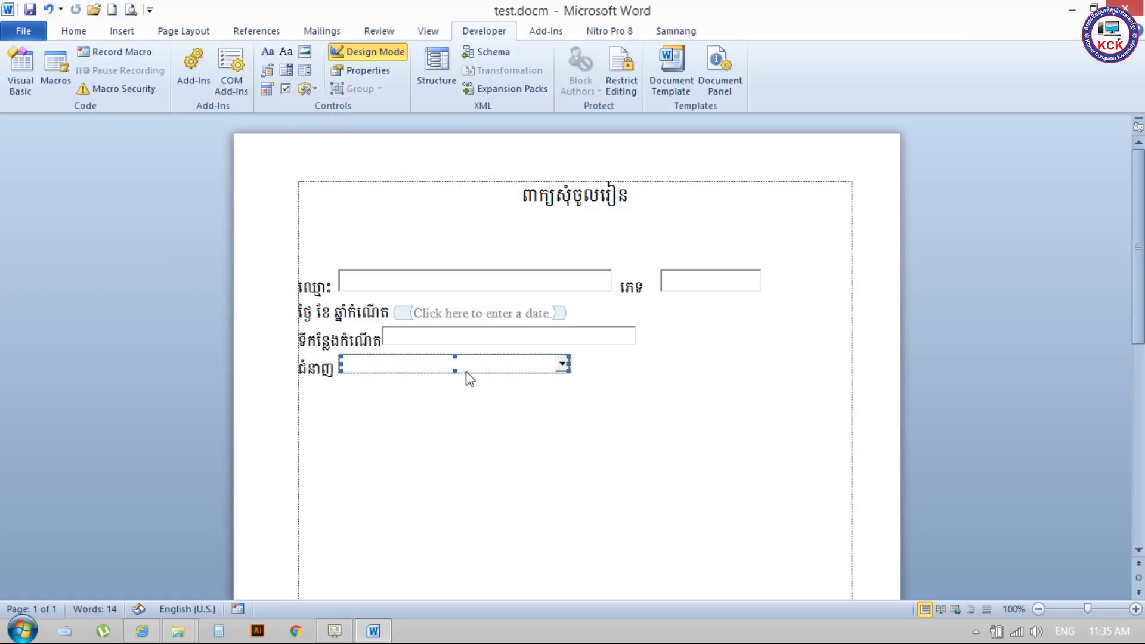
Show the Properties list for ComboBox1, with its Khmer OS Battambang font and 208.5 width
left_click(354, 70)
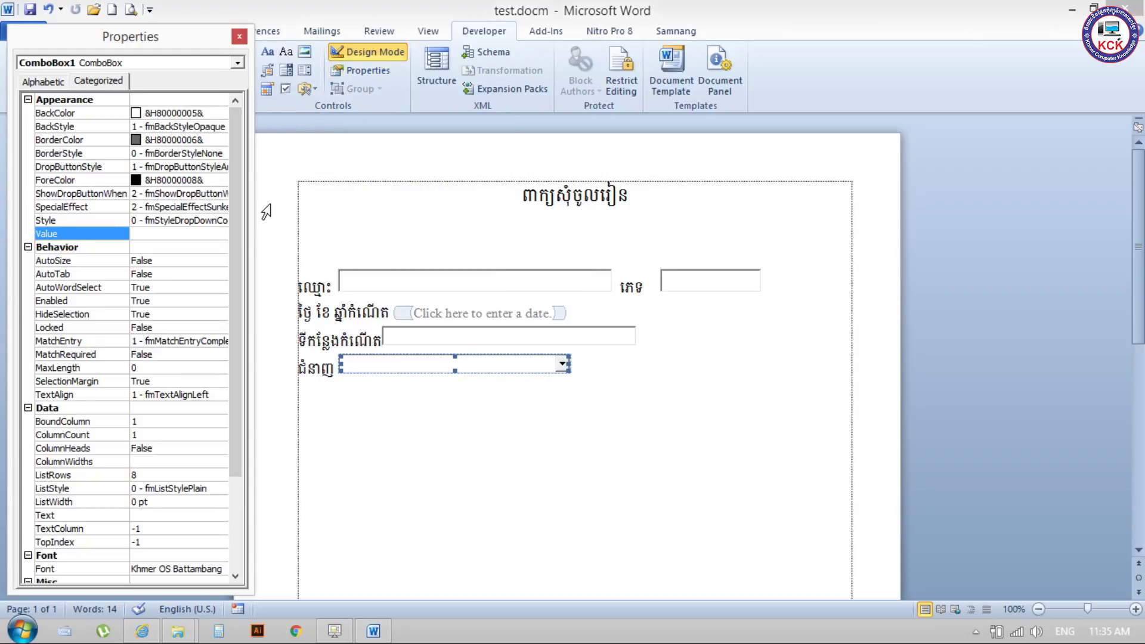
left_click_drag(244, 183, 244, 331)
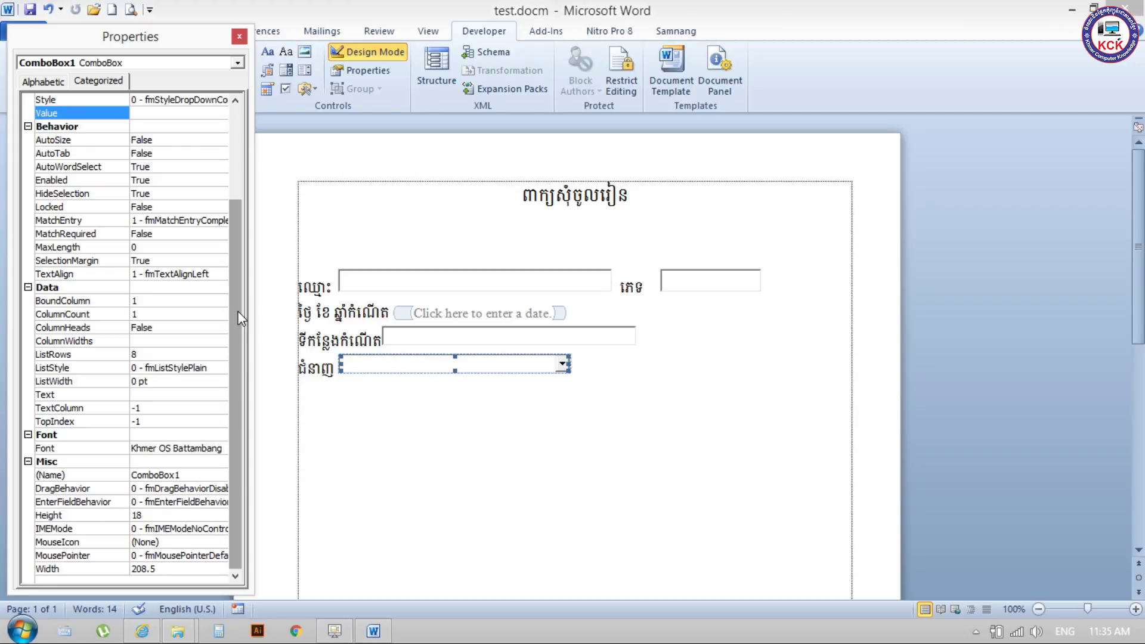
Sort the combo box properties alphabetically, then select and delete the combo box beside ជំនាញ
left_click_drag(240, 310, 242, 285)
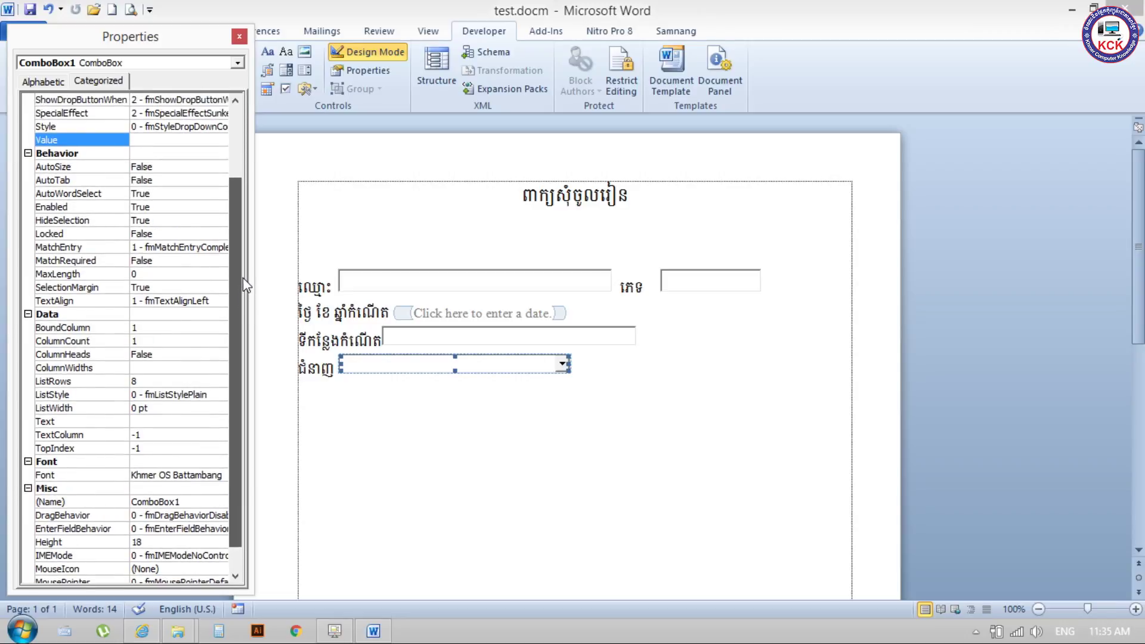
left_click_drag(242, 278, 251, 199)
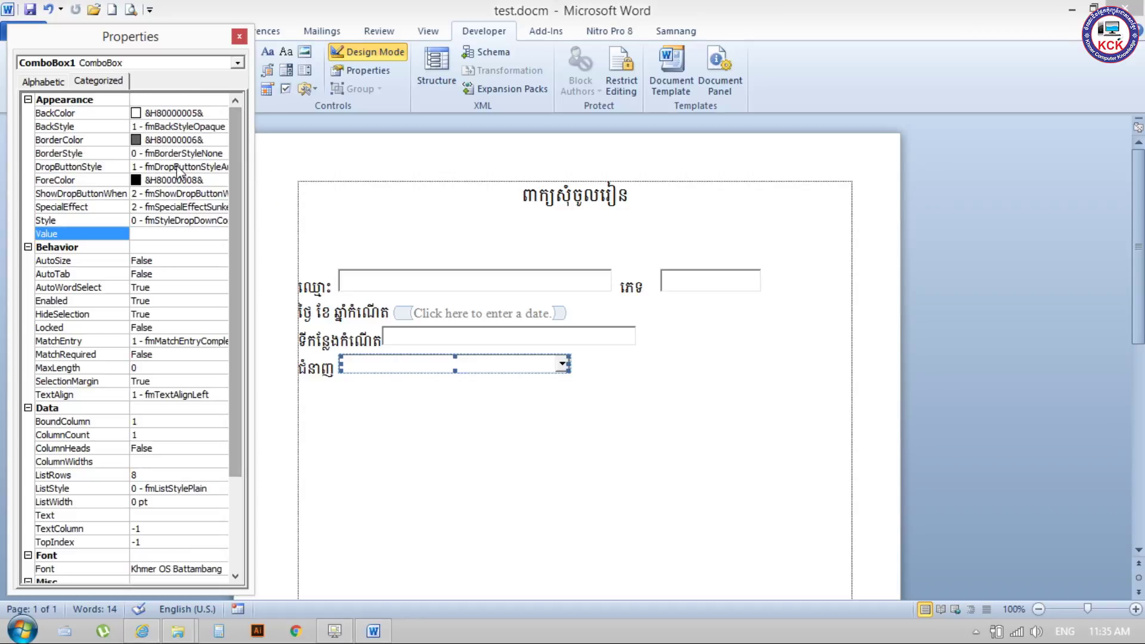
left_click(164, 245)
left_click(162, 235)
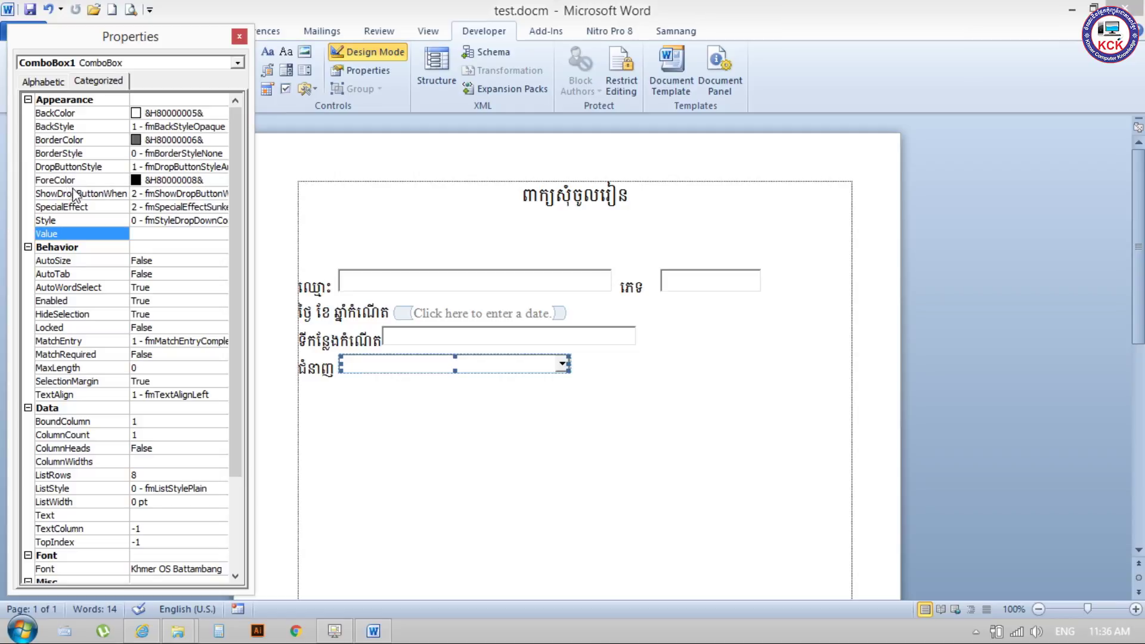
left_click(48, 82)
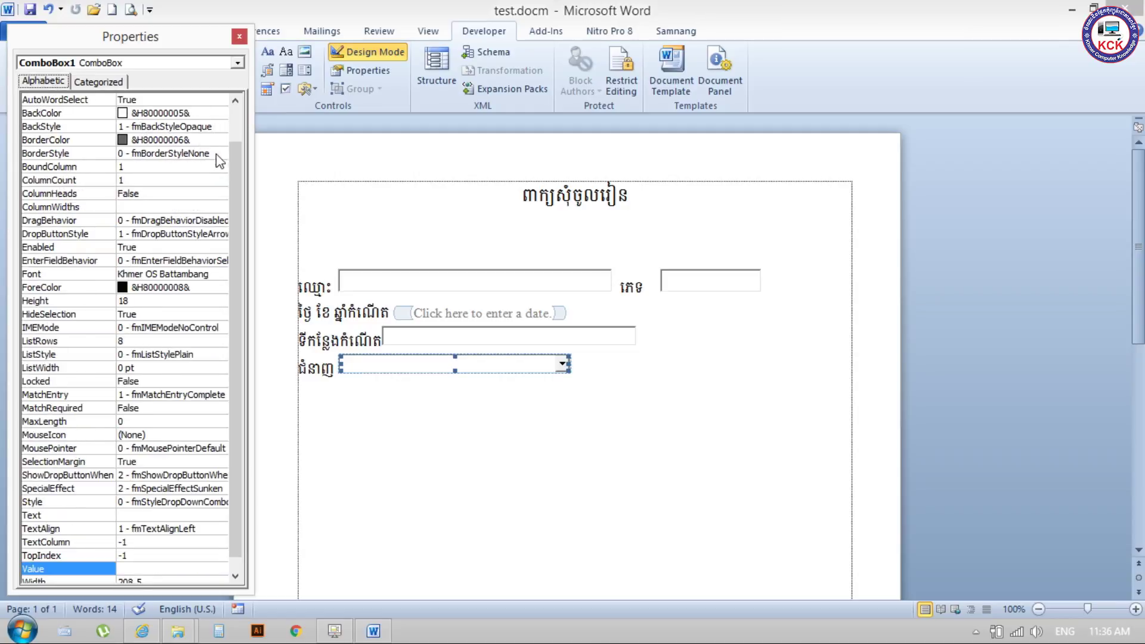
scroll(245, 136, "up", 1)
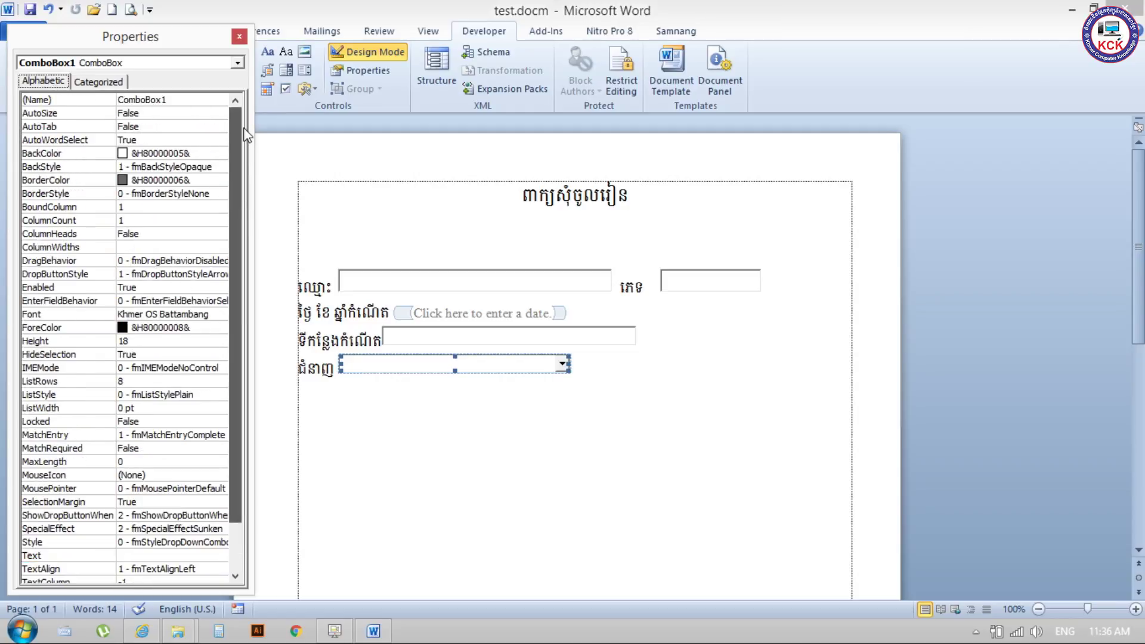
scroll(242, 127, "down", 2)
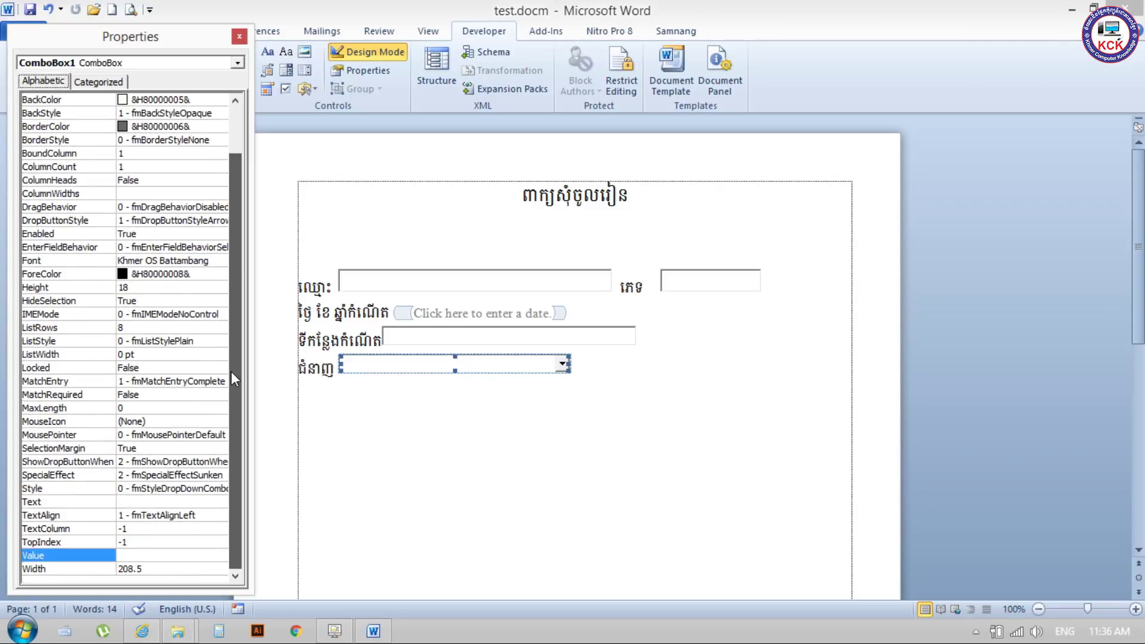
left_click(492, 362)
key("Delete")
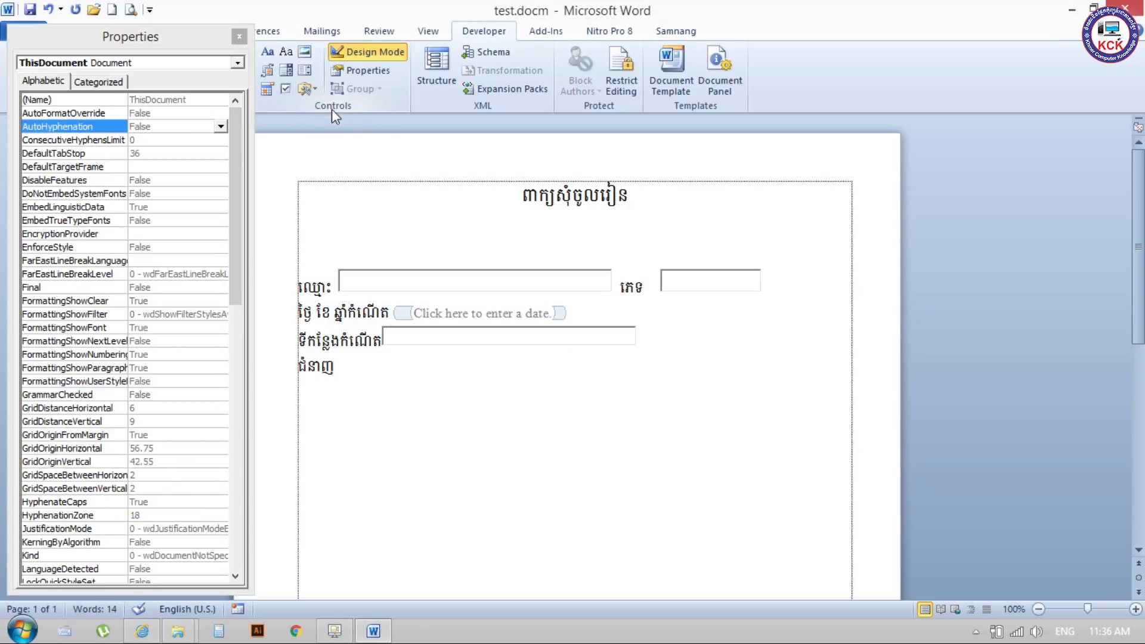
Insert a legacy ActiveX text box after ជំនាញ and widen it across the line
left_click(305, 88)
left_click(321, 155)
left_click_drag(416, 372, 637, 373)
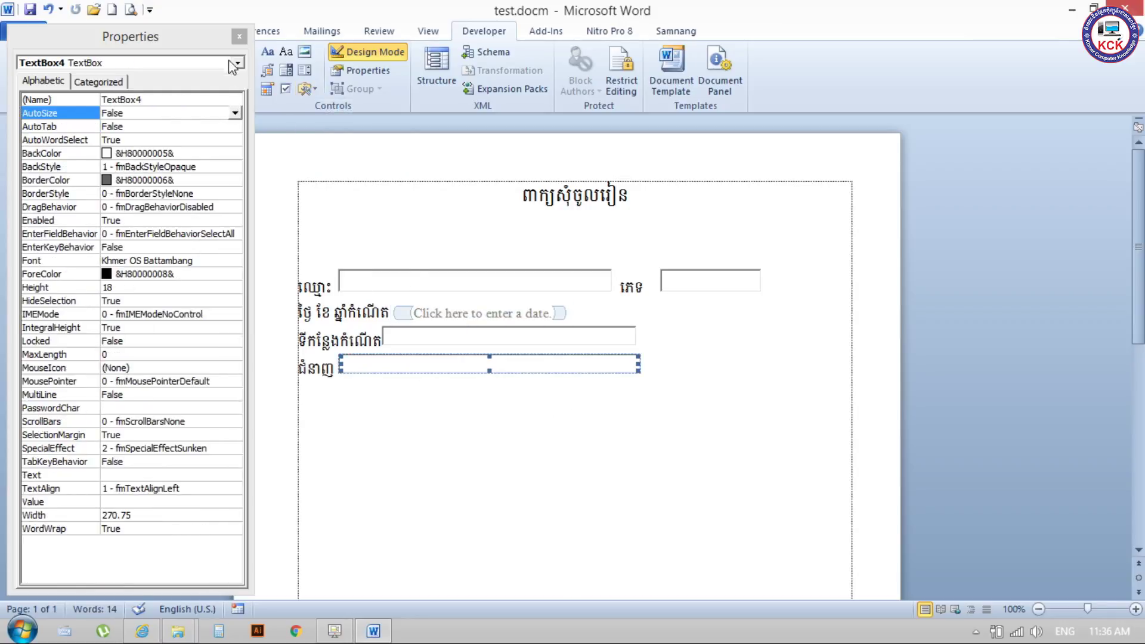
left_click(240, 36)
Turn off Design Mode and click into the name box and title to test the form
left_click(801, 334)
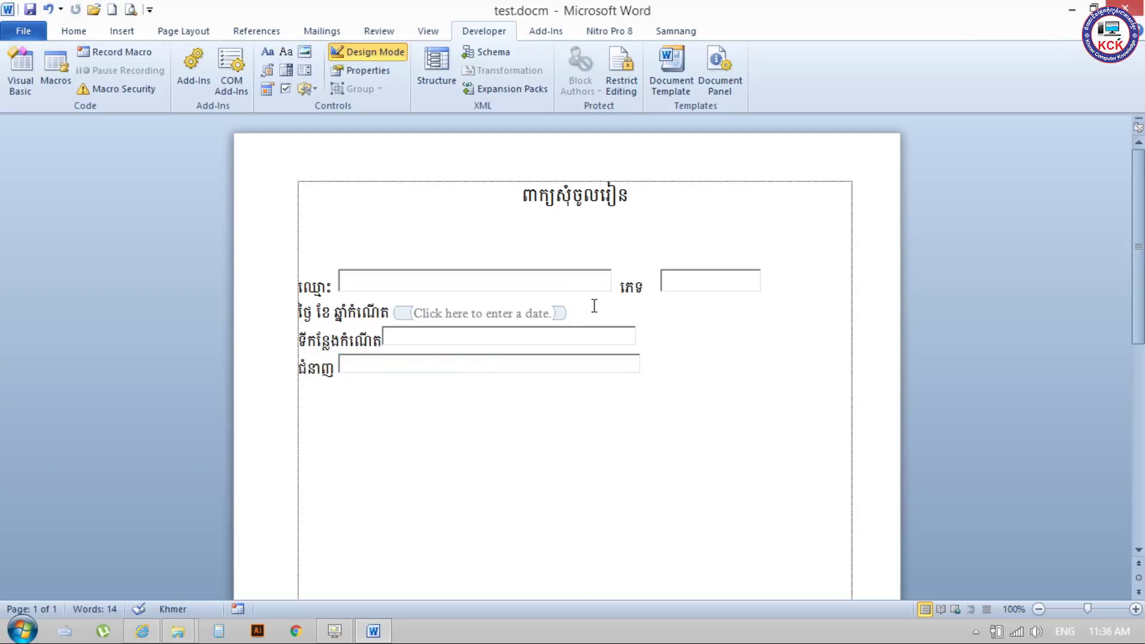
left_click(505, 288)
left_click(371, 53)
scroll(471, 286, "down", 3)
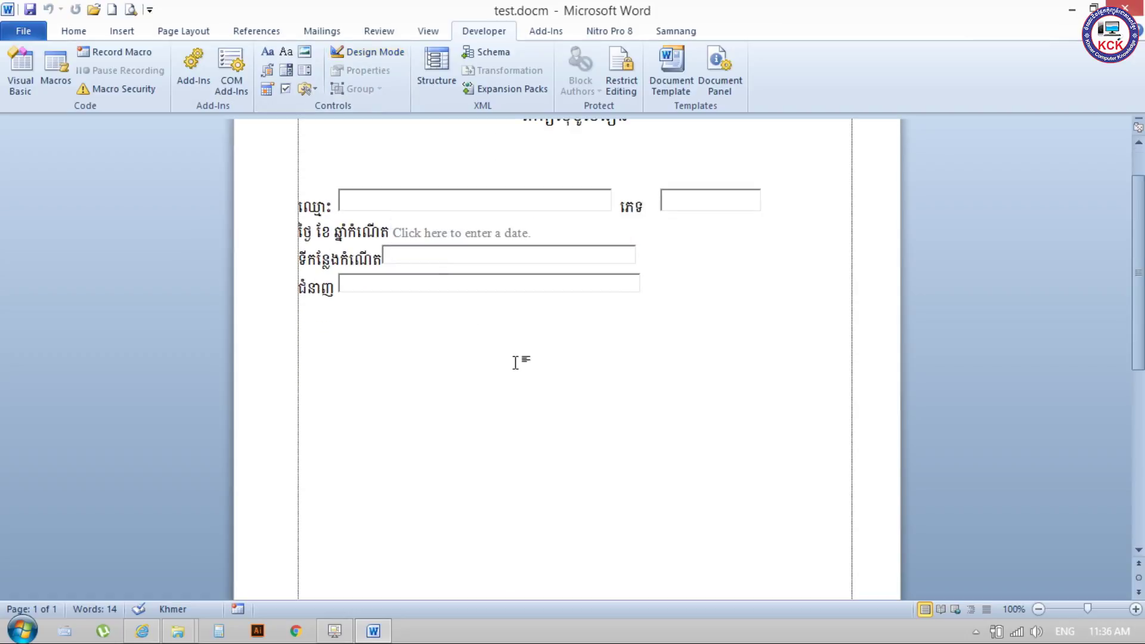
left_click(522, 205)
scroll(540, 214, "up", 3)
left_click(652, 202)
left_click(507, 202)
left_click(674, 209)
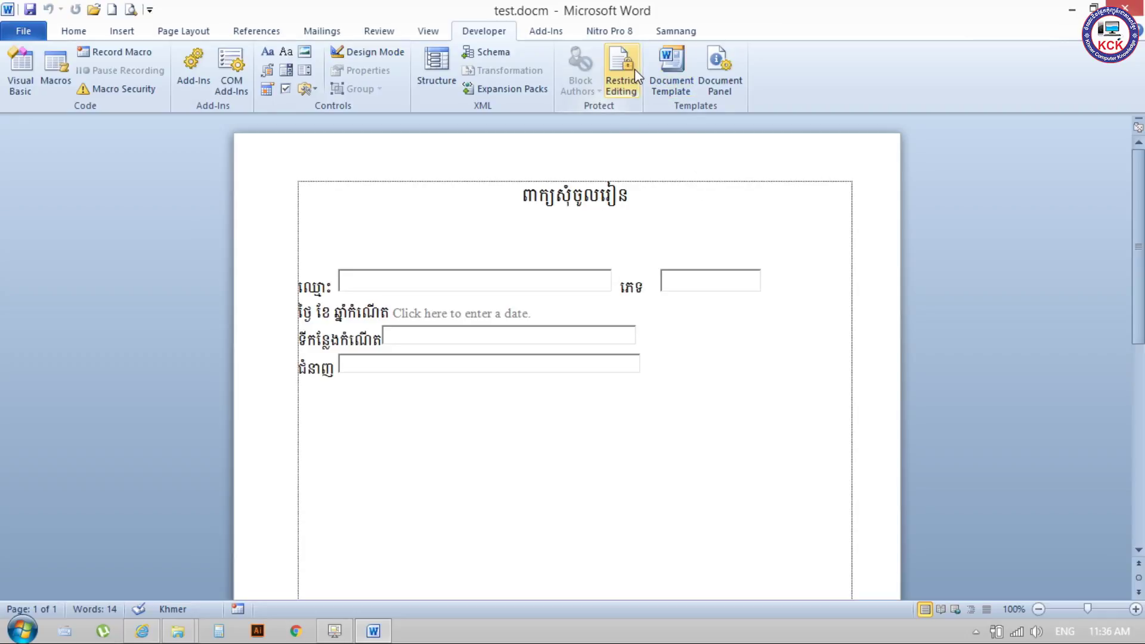
left_click(491, 286)
type("sk")
key("BackSpace")
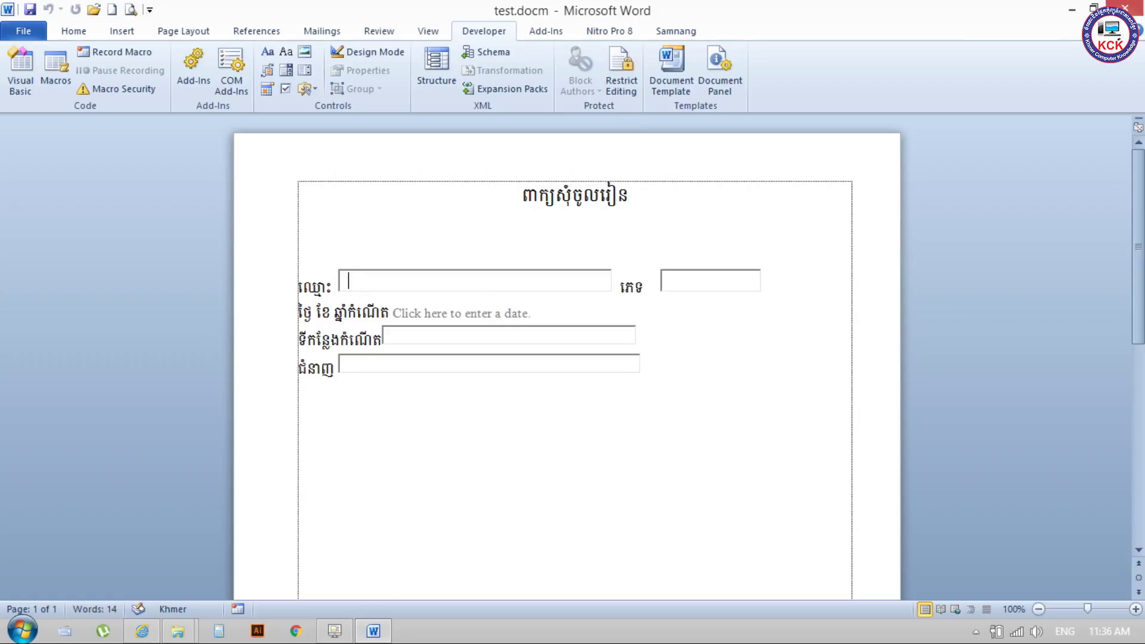
type("ស")
key("BackSpace")
type("សោ")
key("BackSpace")
key("BackSpace")
type("ម")
key("BackSpace")
type("មា")
key("BackSpace")
type("េង")
key("BackSpace")
key("BackSpace")
left_click(743, 290)
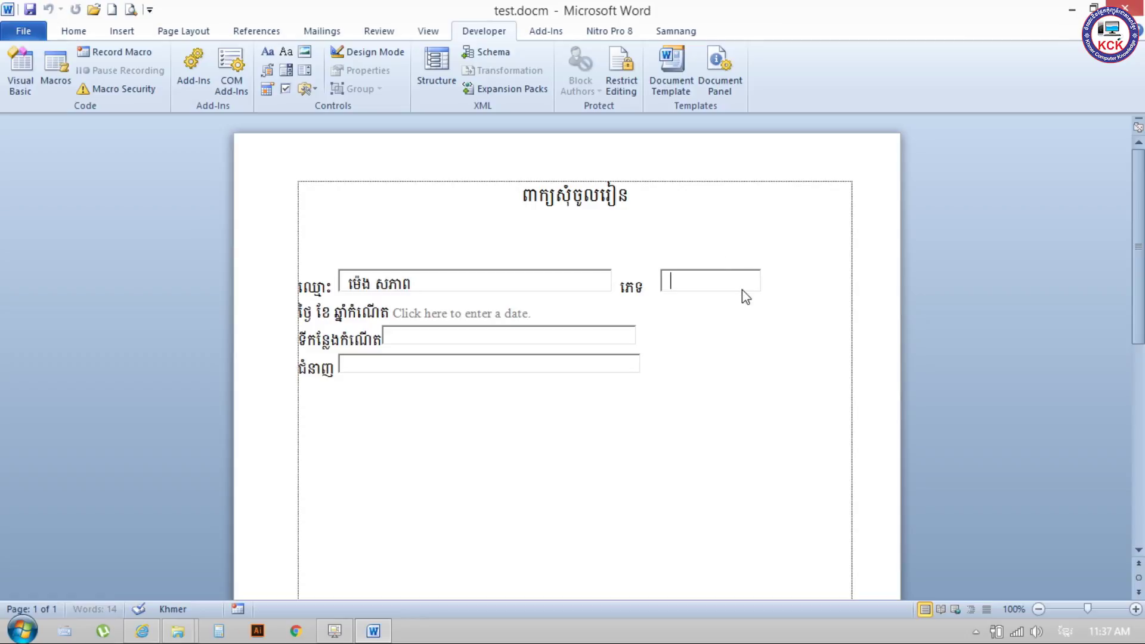
type("បេស")
left_click(499, 314)
left_click(543, 312)
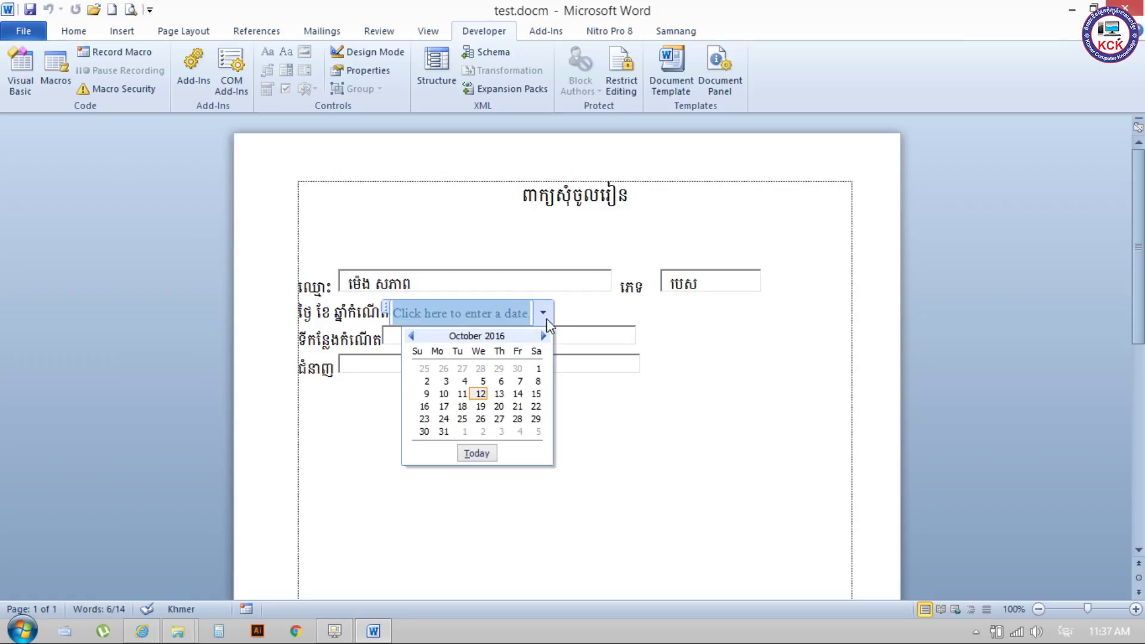
left_click(443, 406)
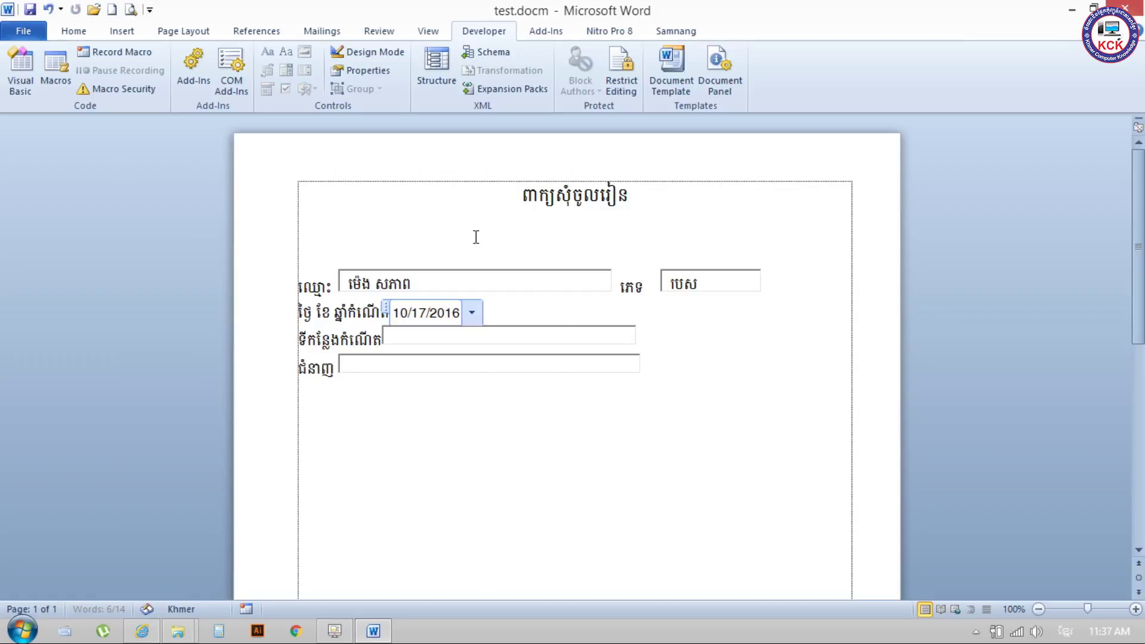
left_click(460, 335)
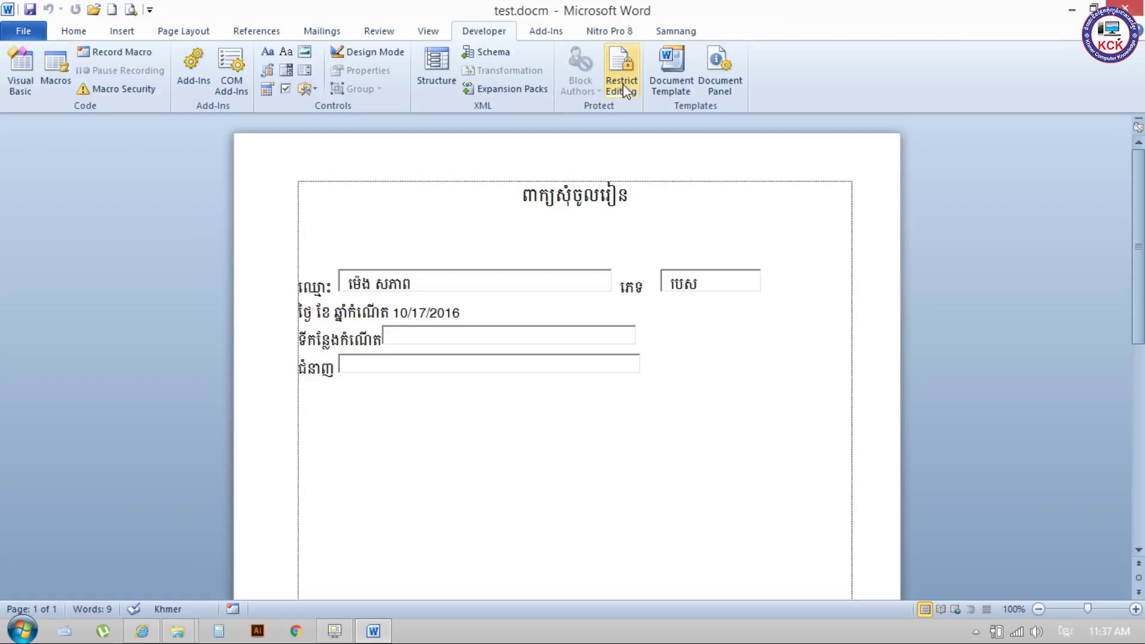
left_click(476, 310)
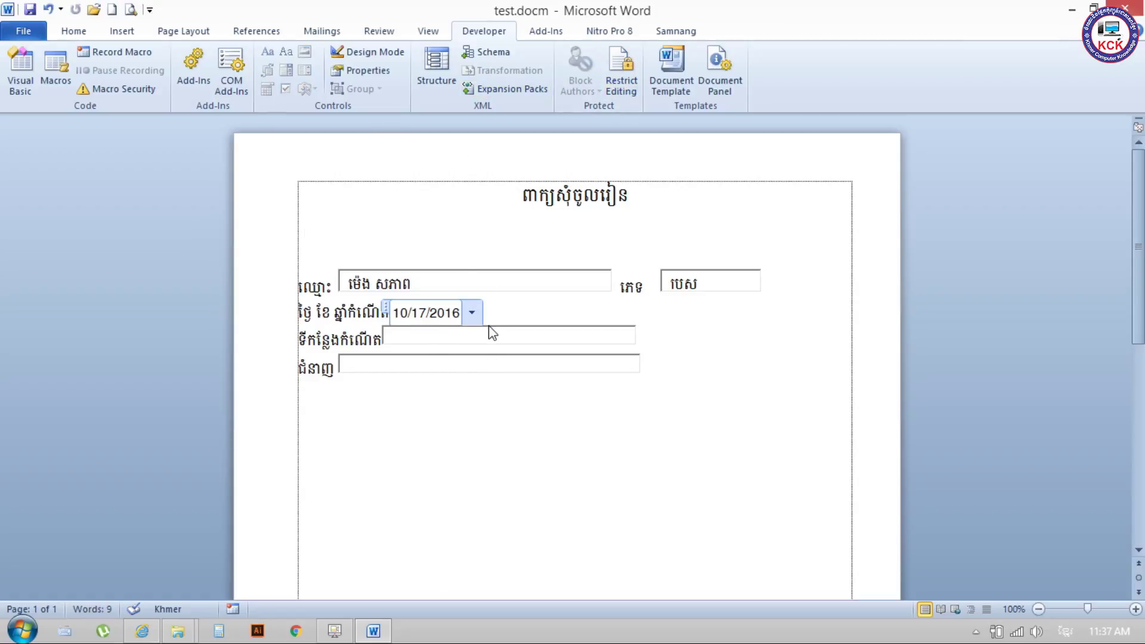
key("ctrl+z")
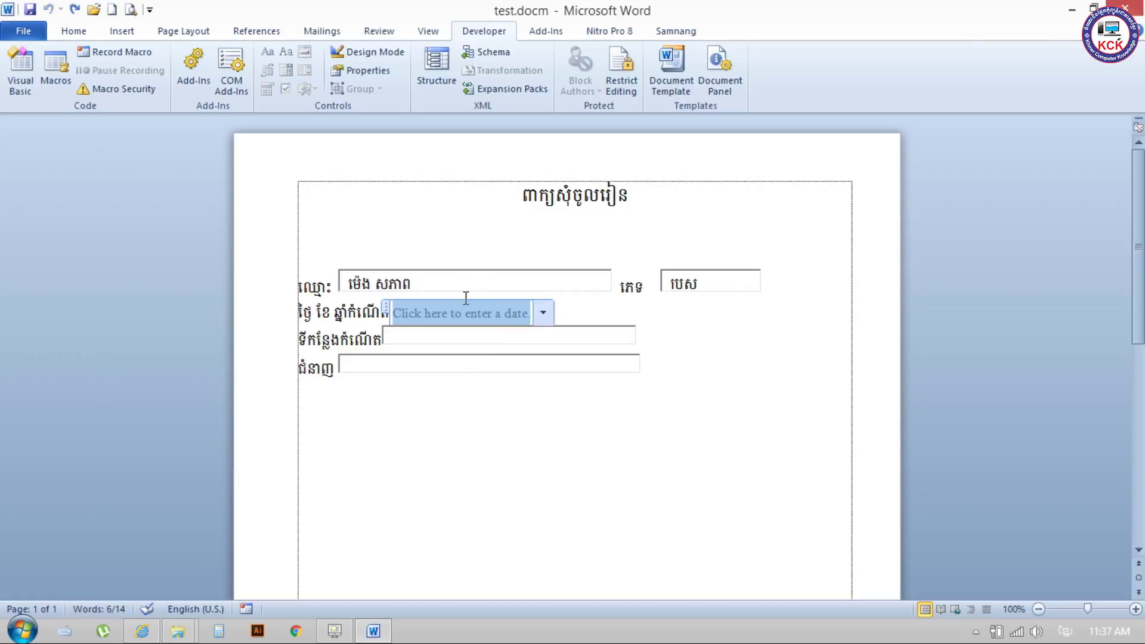
left_click(455, 236)
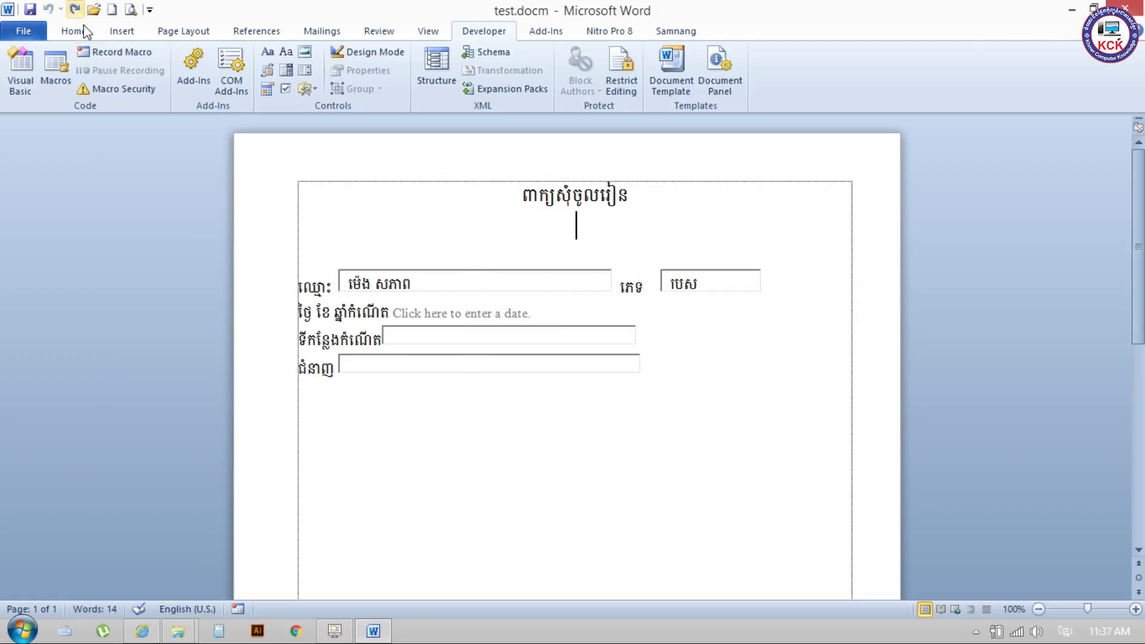
left_click_drag(412, 281, 248, 273)
key("Delete")
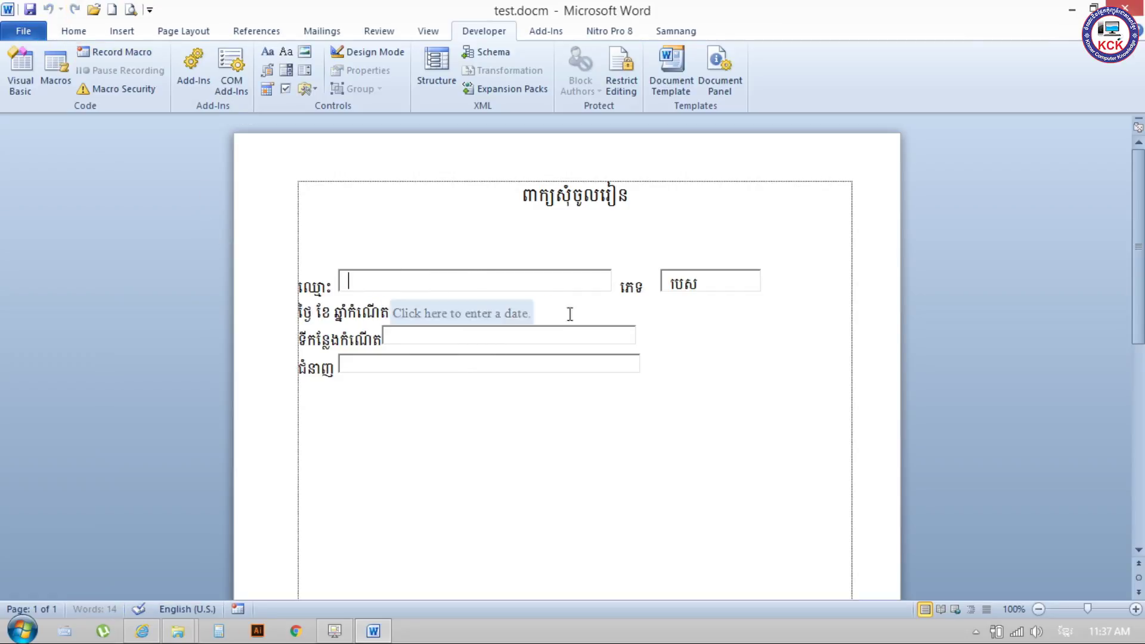
left_click_drag(713, 285, 663, 282)
key("Delete")
left_click(638, 200)
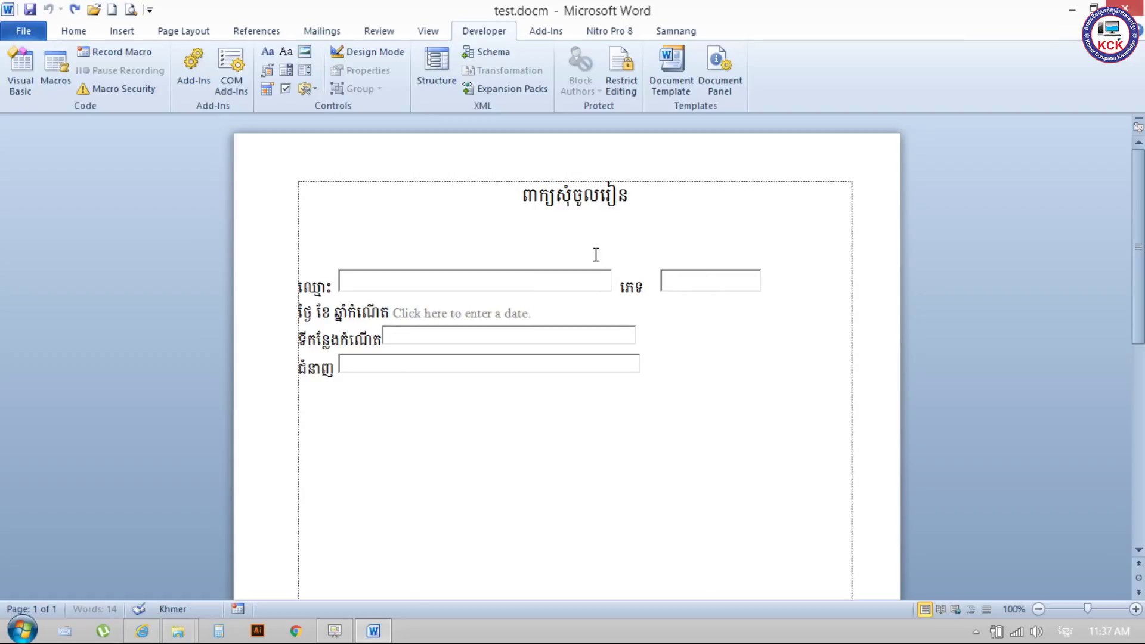
Open Restrict Editing and try style limiting in Formatting Restrictions, leaving it switched off
left_click(622, 65)
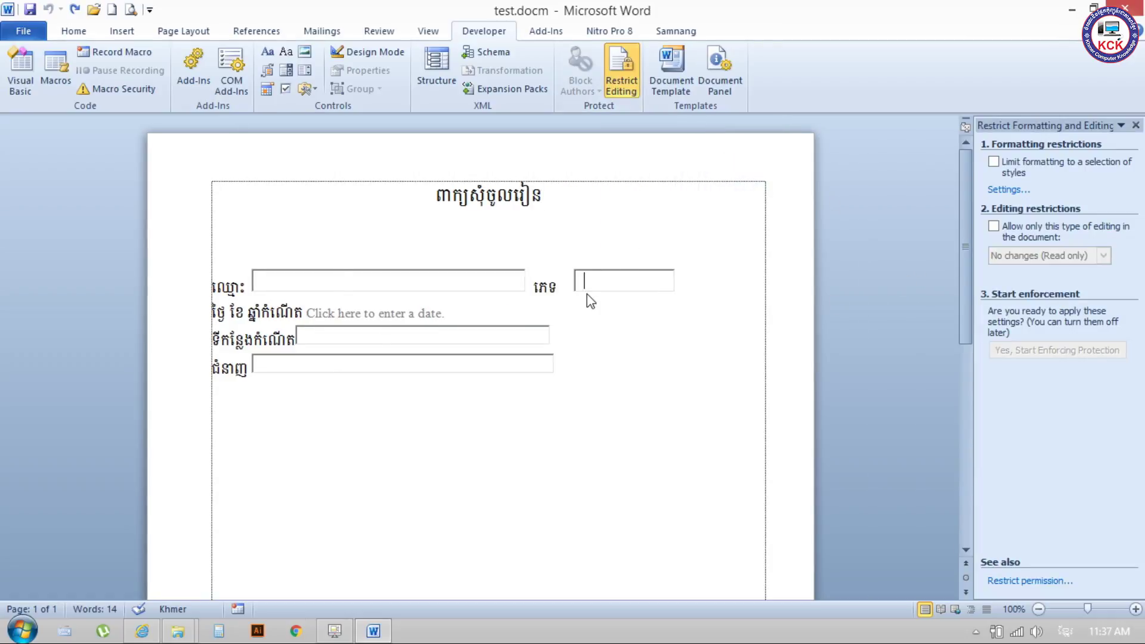
left_click(378, 290)
left_click(1020, 191)
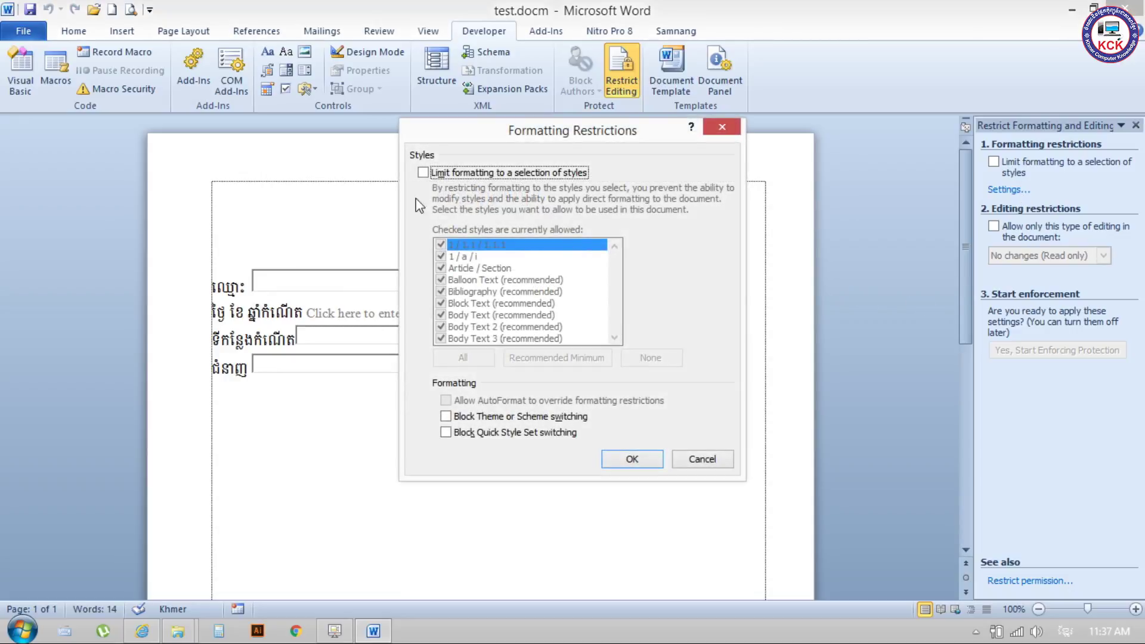
left_click(427, 175)
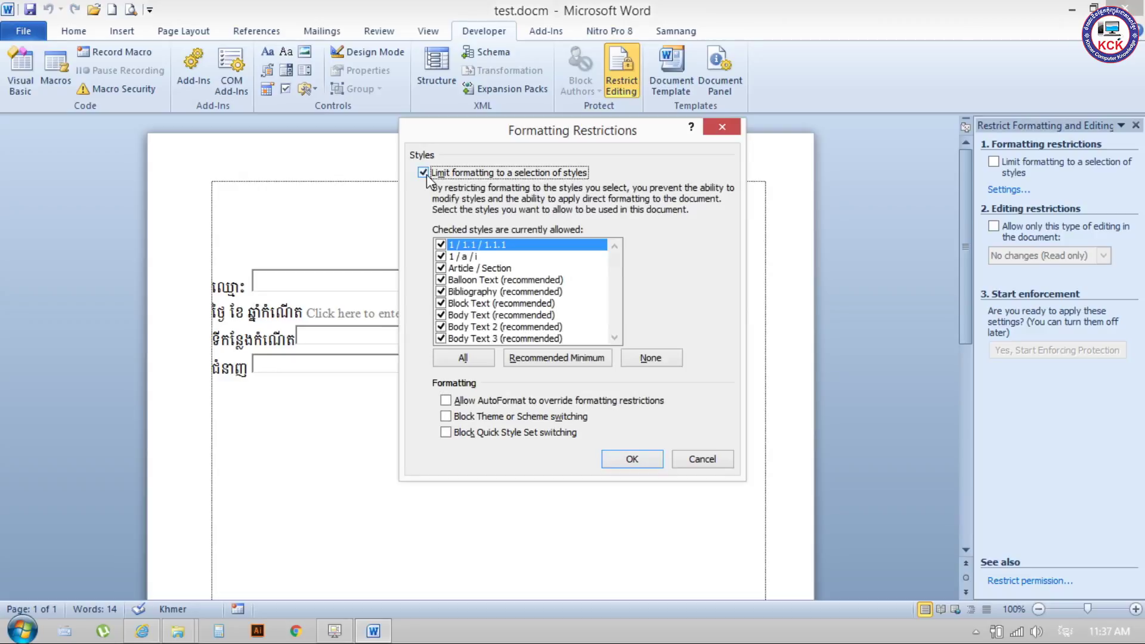
left_click(606, 256)
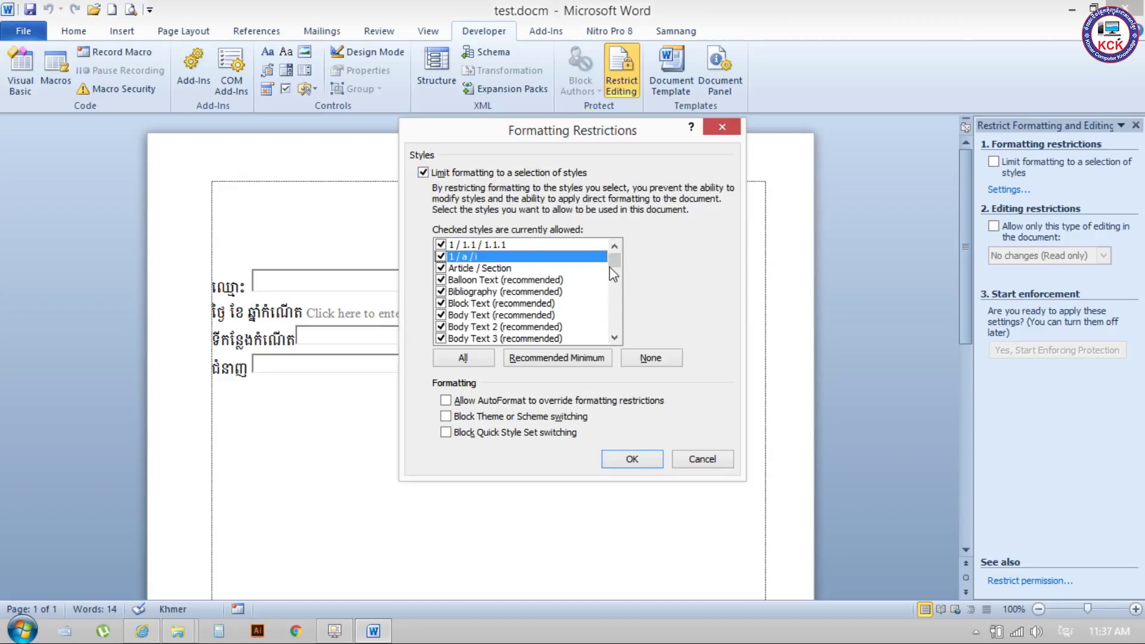
left_click(567, 359)
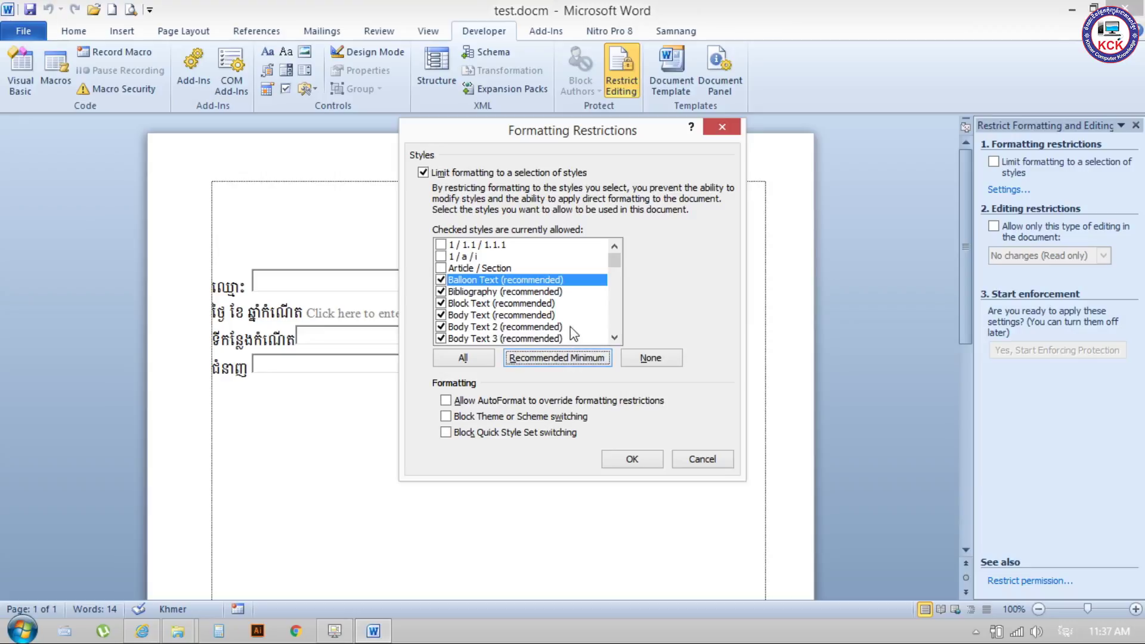
mouse_move(615, 262)
left_mouse_down()
mouse_move(619, 343)
mouse_move(631, 258)
left_mouse_up()
left_click(445, 173)
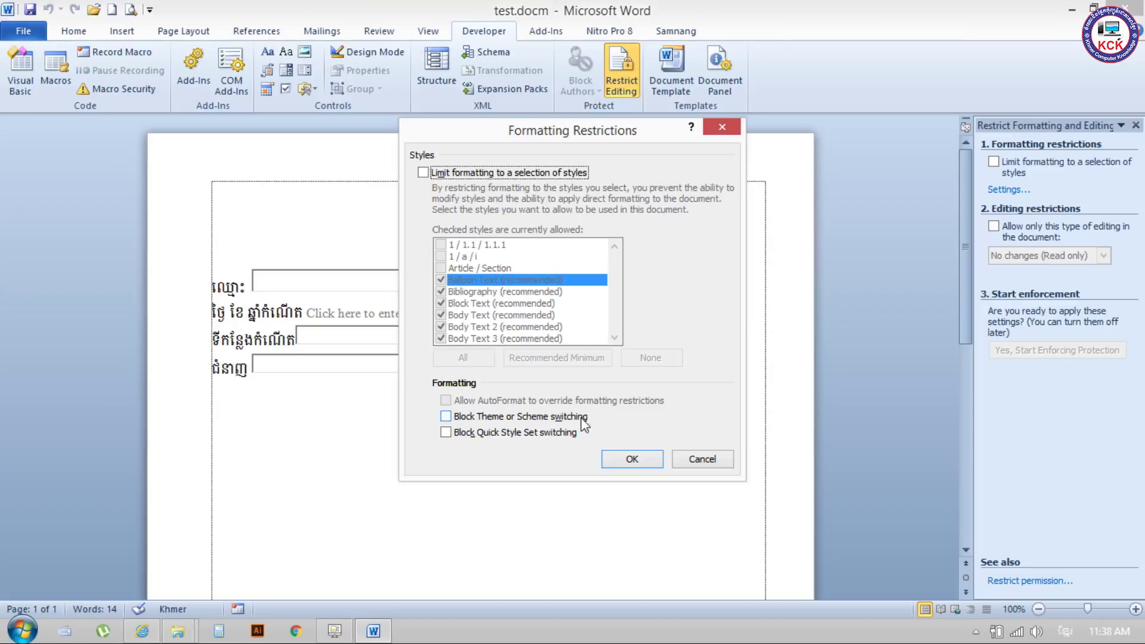
left_click(642, 459)
Block theme or scheme switching and Quick Style Set switching in the formatting settings, and confirm
left_click(603, 286)
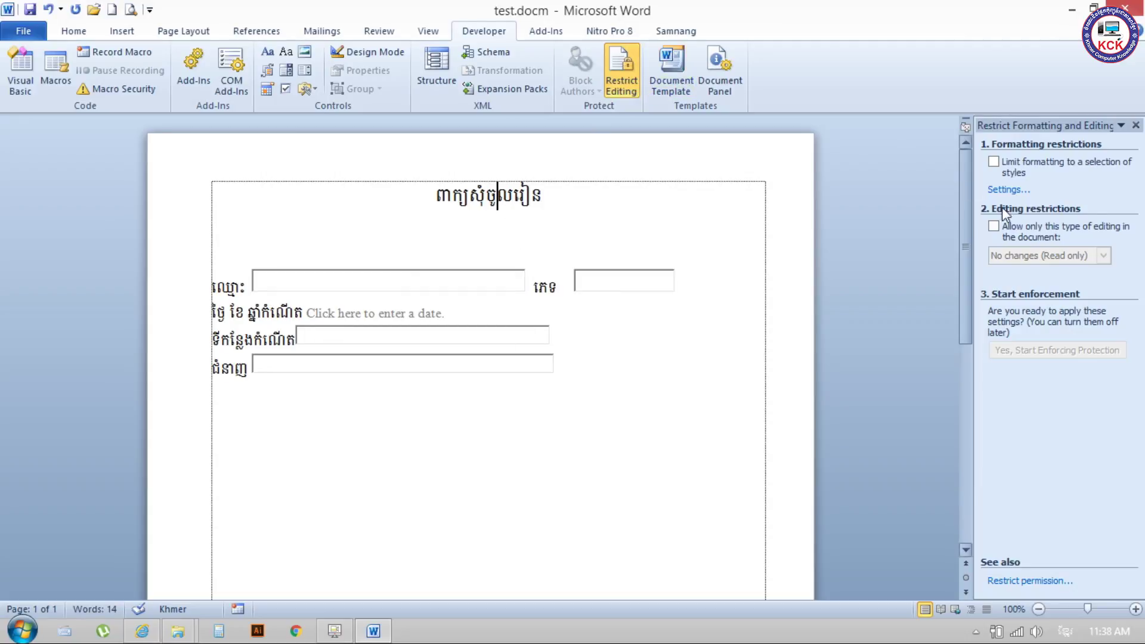
left_click(1013, 191)
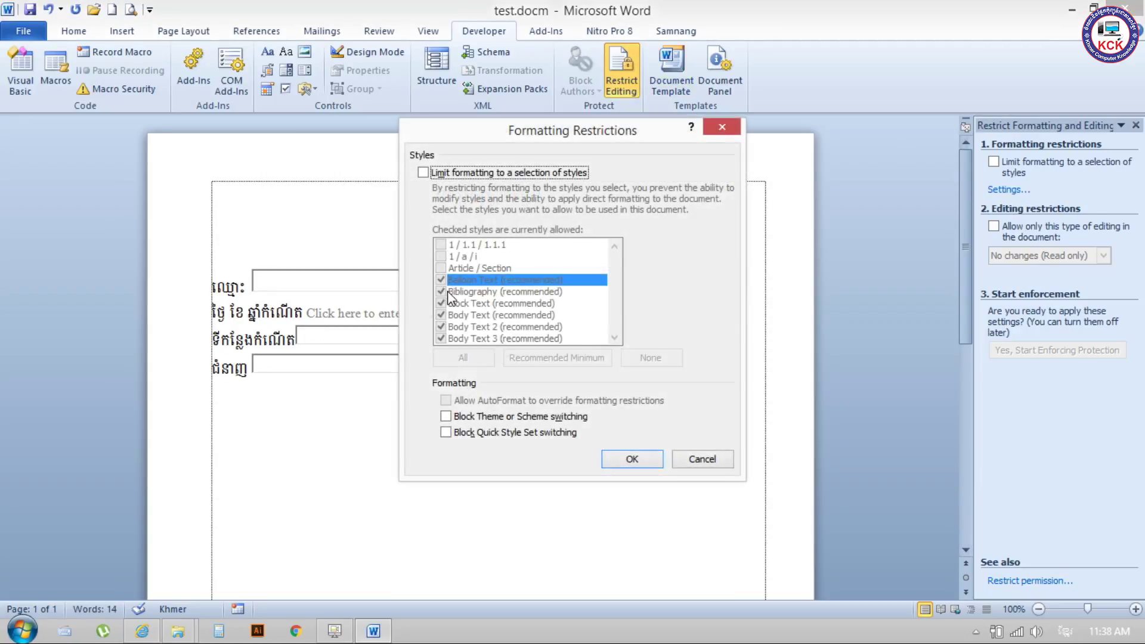
left_click(527, 416)
left_click(519, 433)
left_click(633, 459)
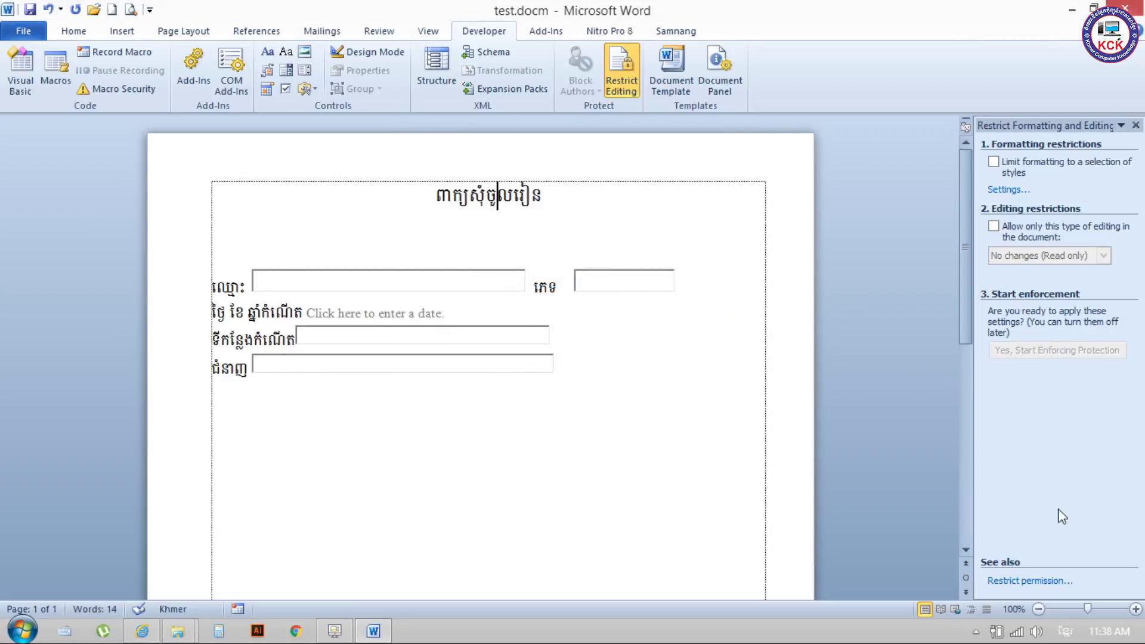
Turn on editing restrictions and allow only Filling in forms
left_click(1002, 226)
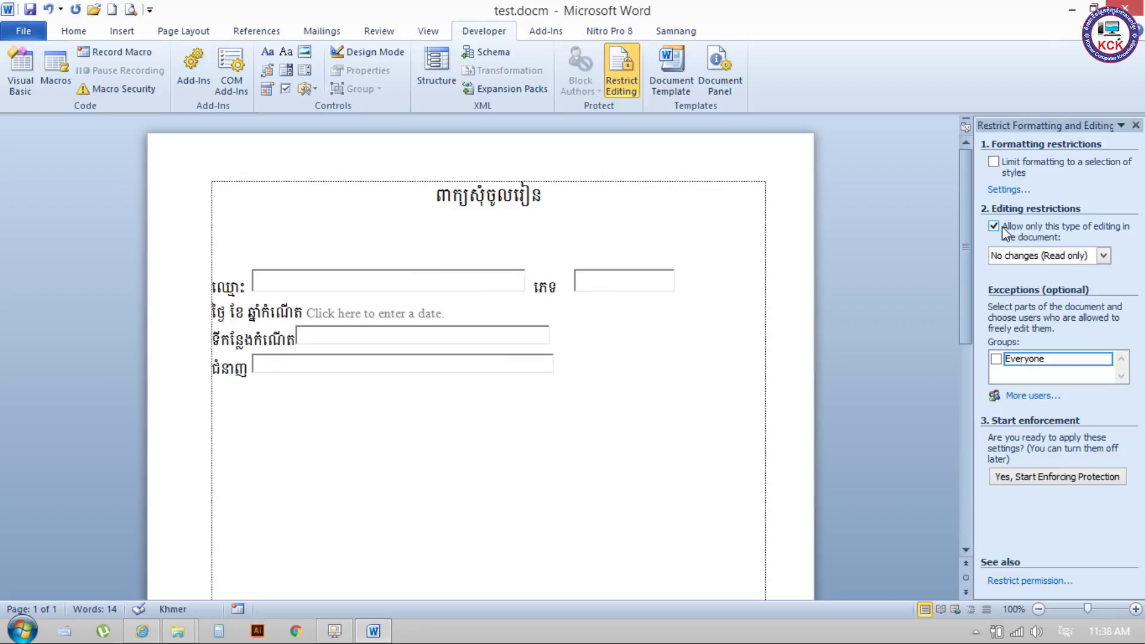
left_click(1001, 226)
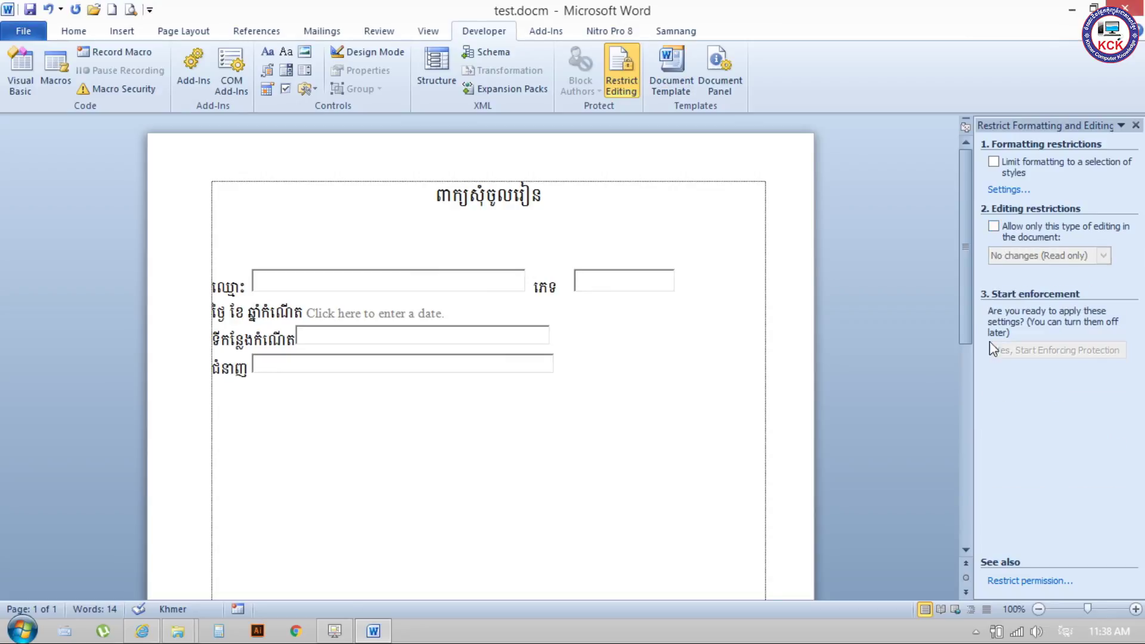
left_click(1008, 236)
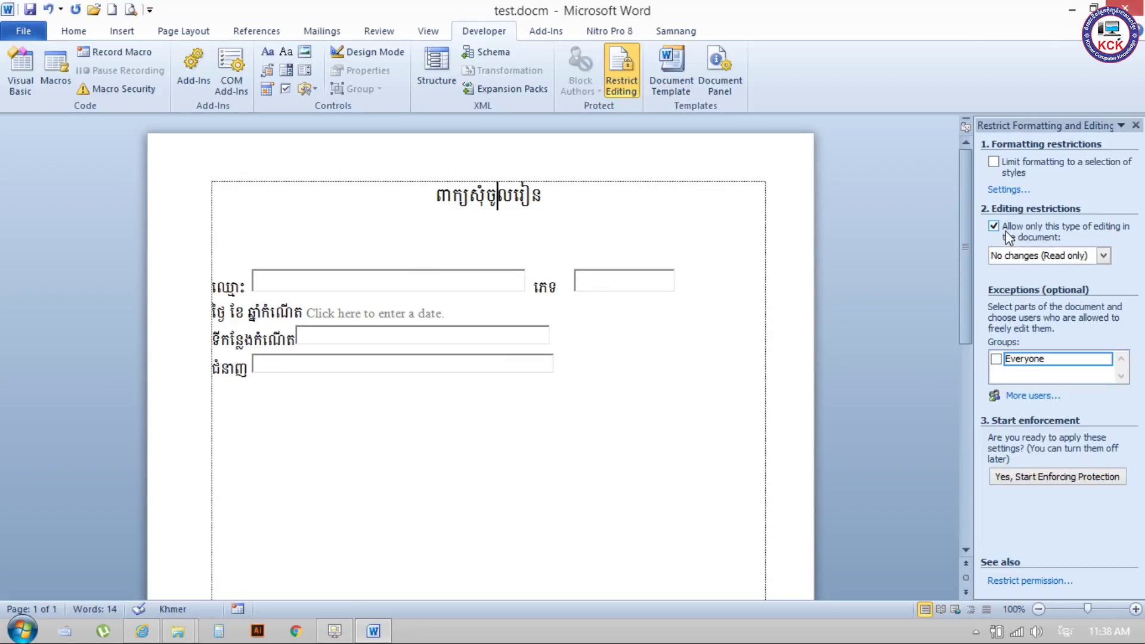
left_click(1102, 255)
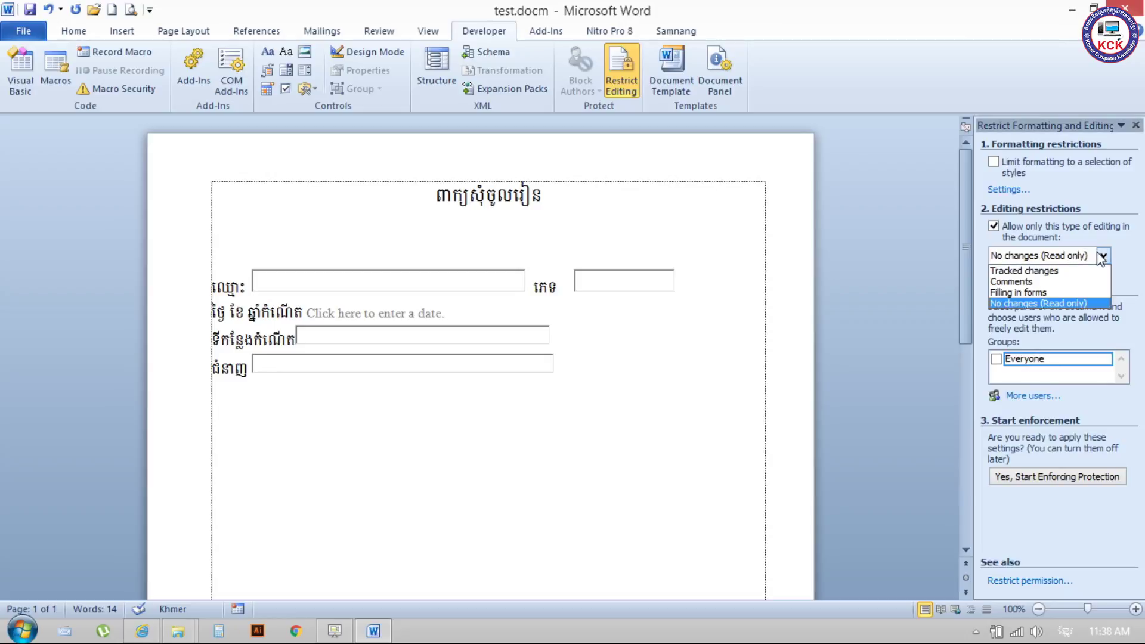
left_click(1005, 292)
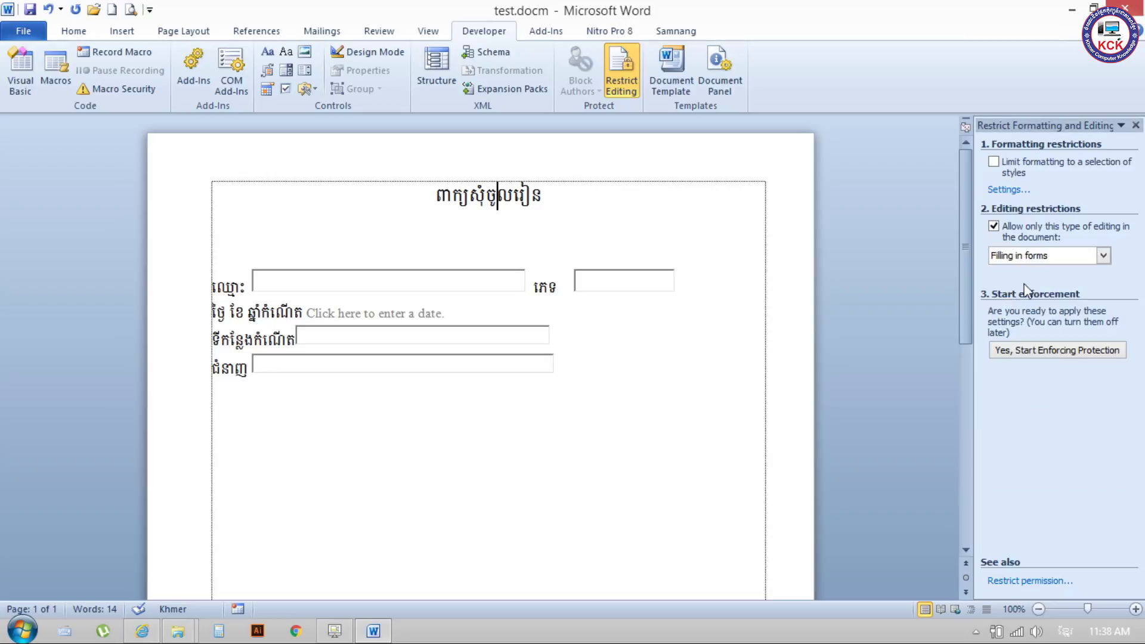
left_click(1014, 231)
left_click(1014, 231)
Reconfirm the theme and Quick Style Set blocks and keep Filling in forms as the allowed editing
left_click(1009, 189)
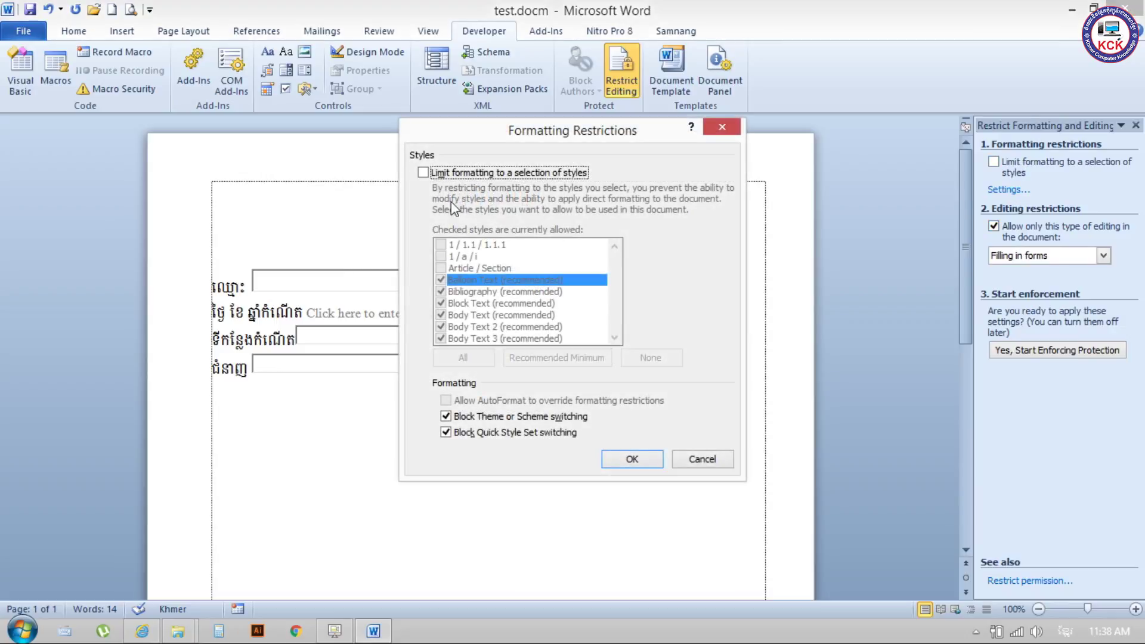
left_click(633, 457)
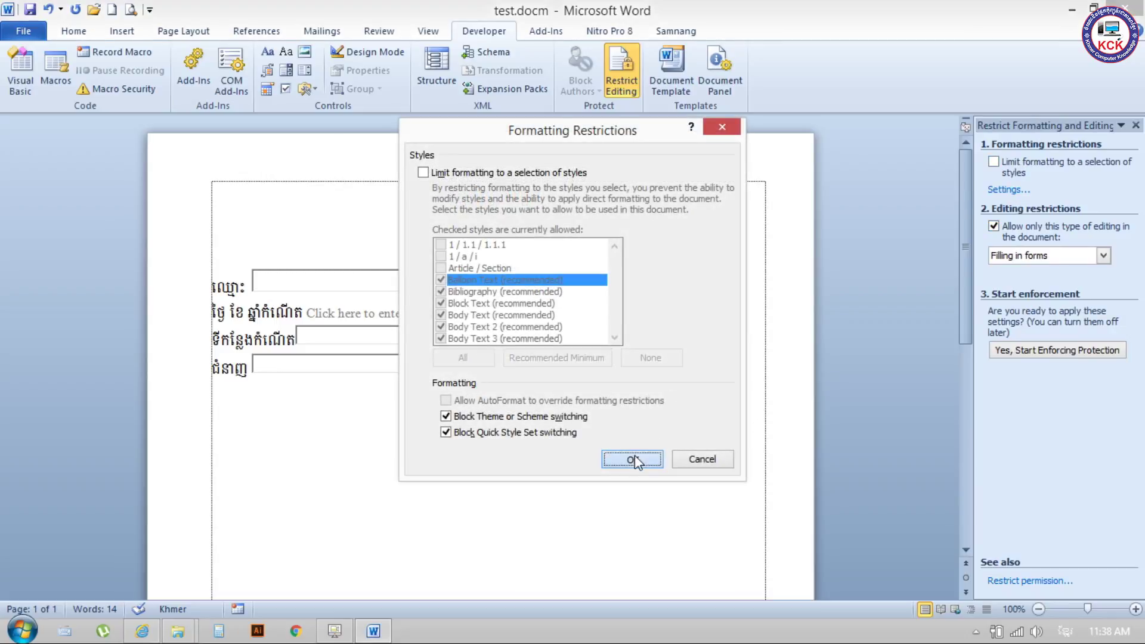
left_click(1102, 256)
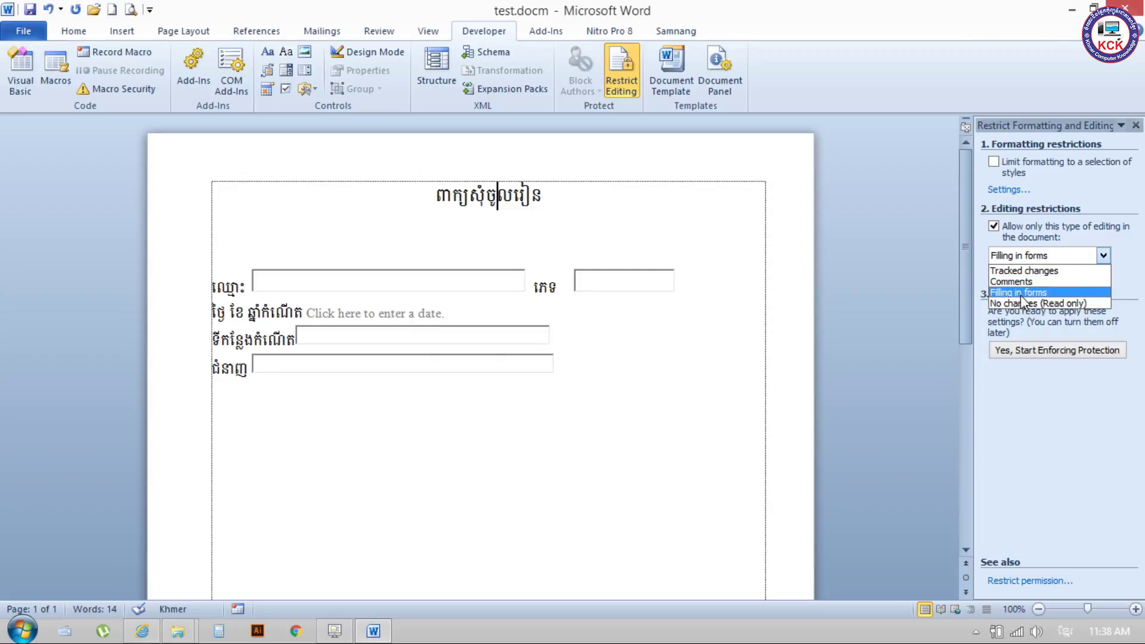
left_click(1020, 292)
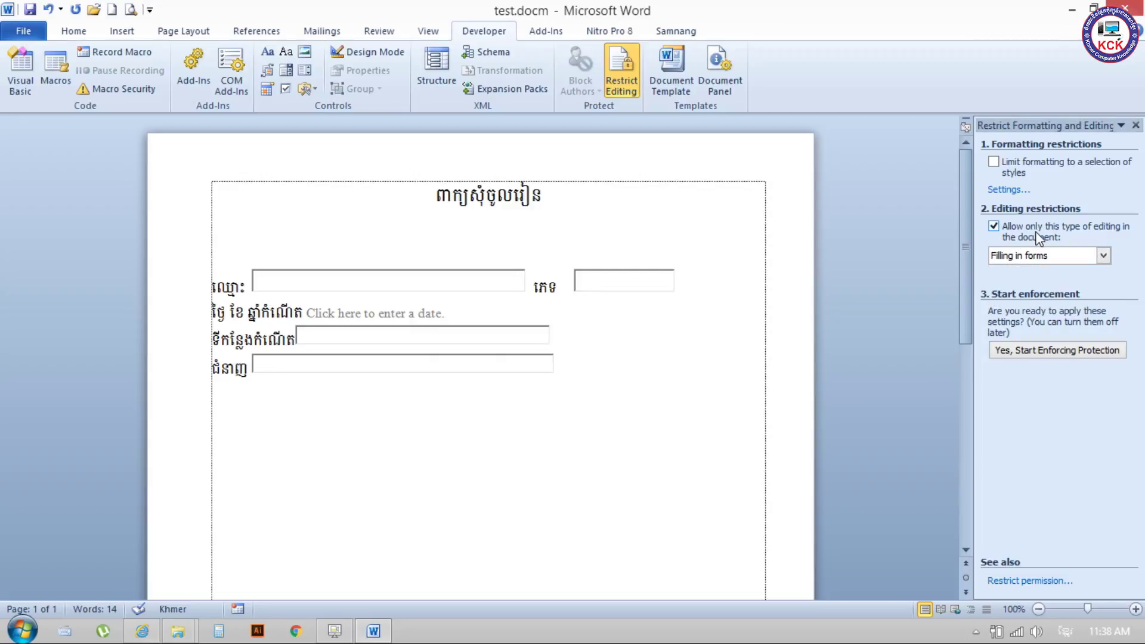
Start enforcing protection with a confirmed password, then close test.docm
left_click(1040, 350)
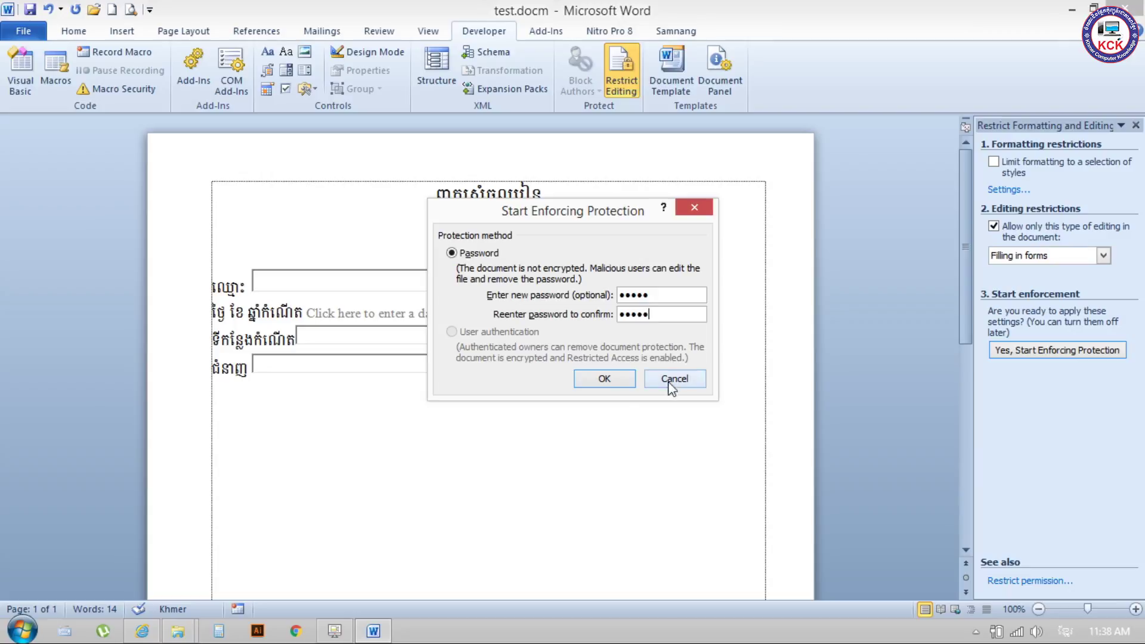
left_click(605, 381)
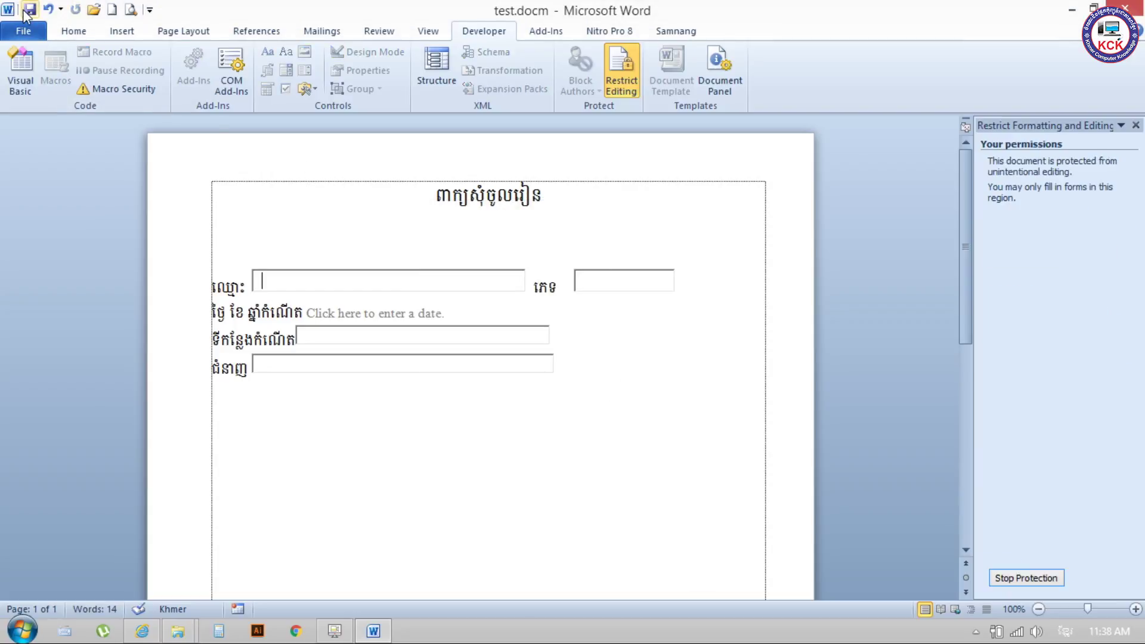
left_click(1124, 7)
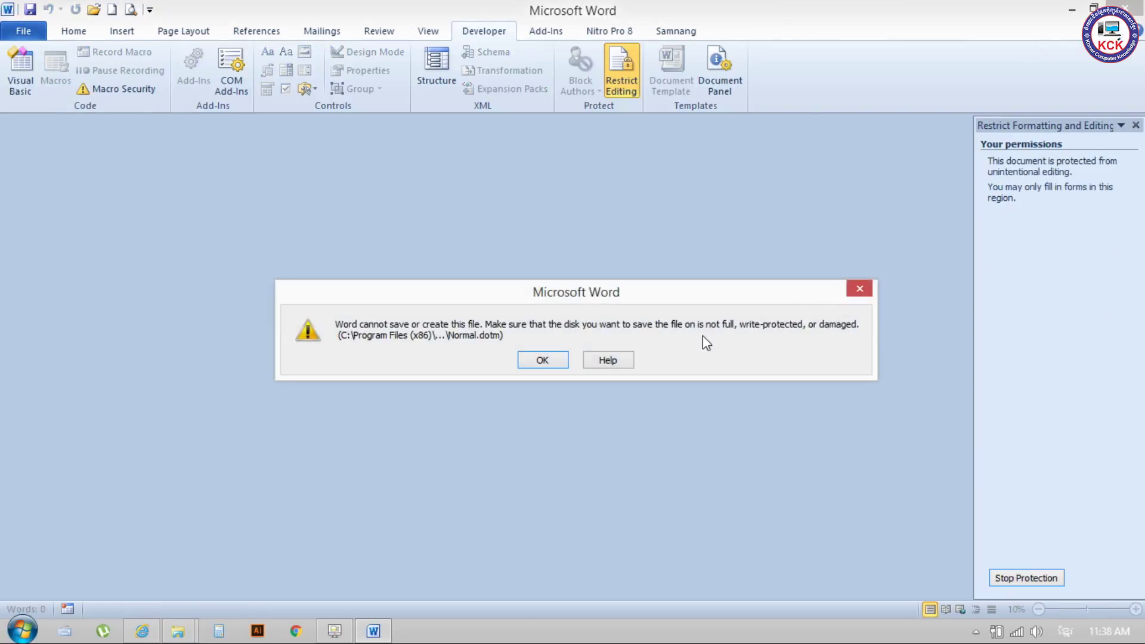
Dismiss the error, save Normal.dotm to the Desktop, and dismiss the clipboard prompt so Word closes
left_click(543, 360)
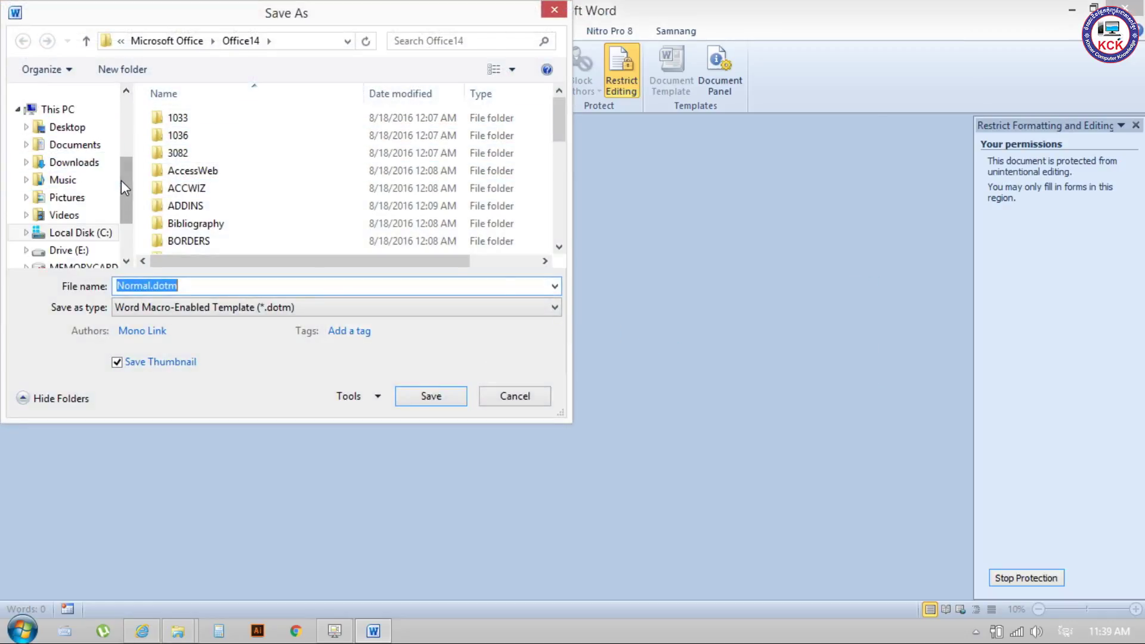
left_click_drag(123, 173, 123, 120)
left_click(66, 153)
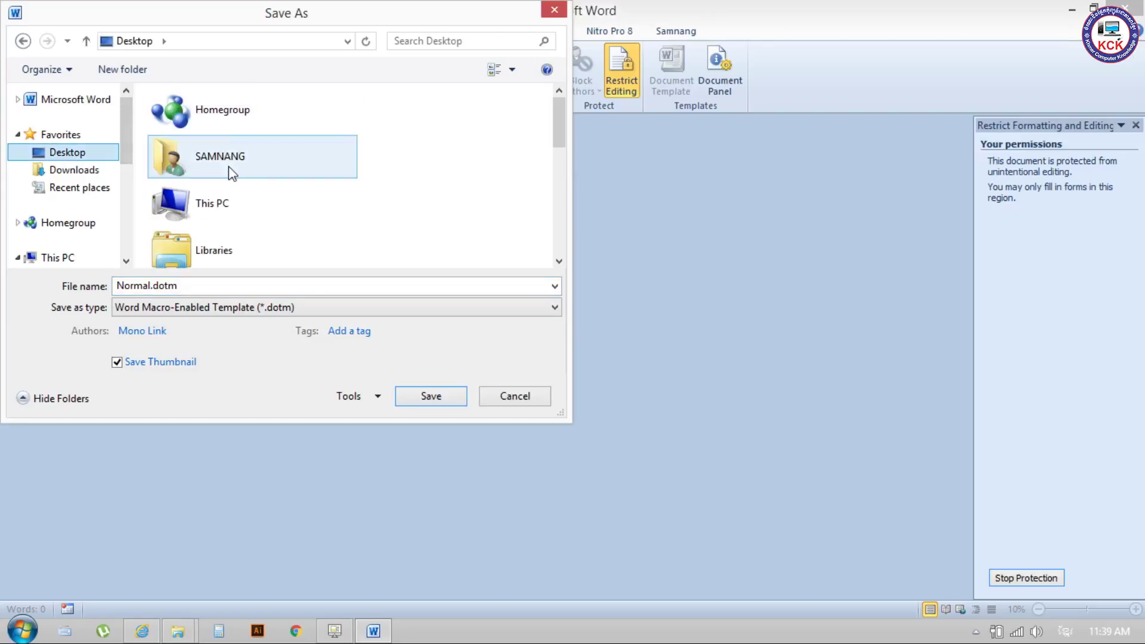
left_click(414, 398)
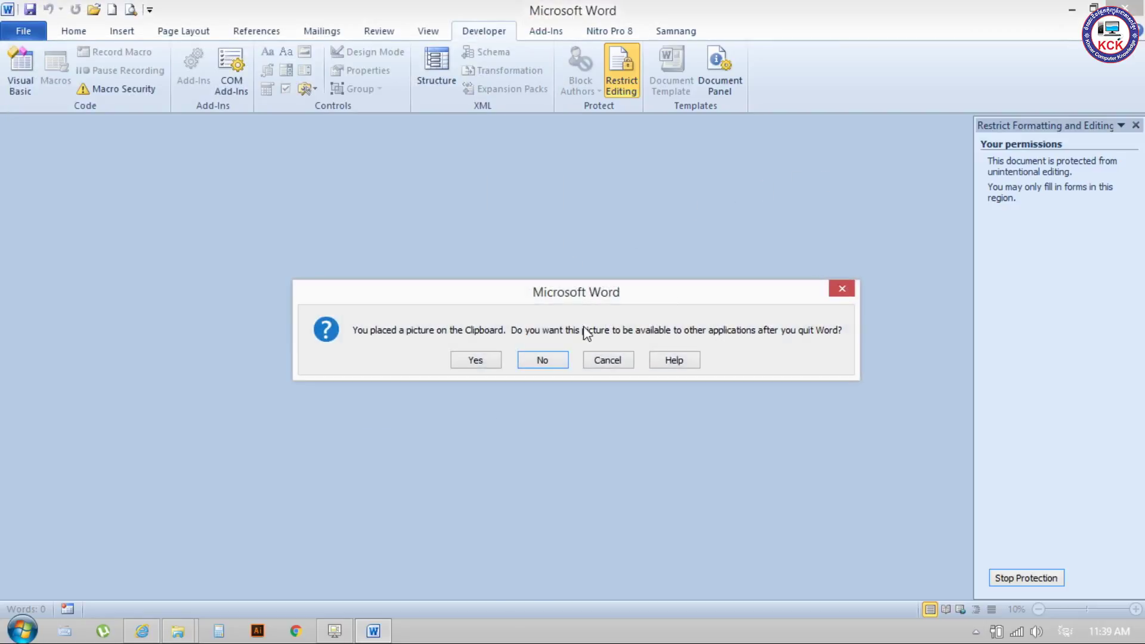
left_click(542, 360)
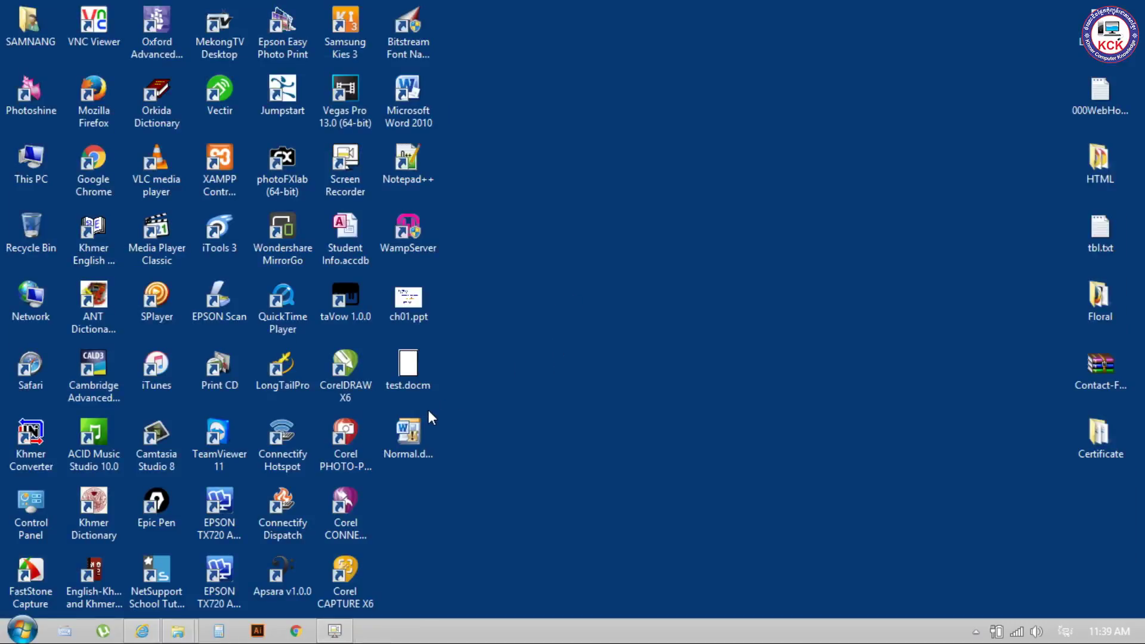
Cancel an accidental delete, send Normal.dotm to the Recycle Bin, and open test.docm
key("Delete")
key("Escape")
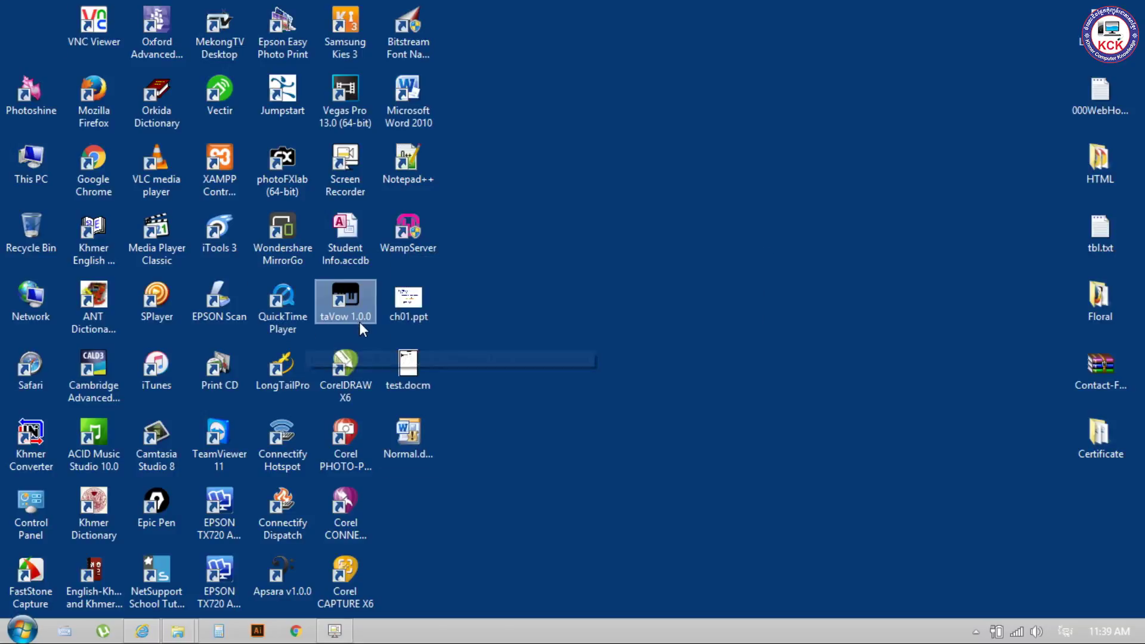
left_click(388, 421)
key("Delete")
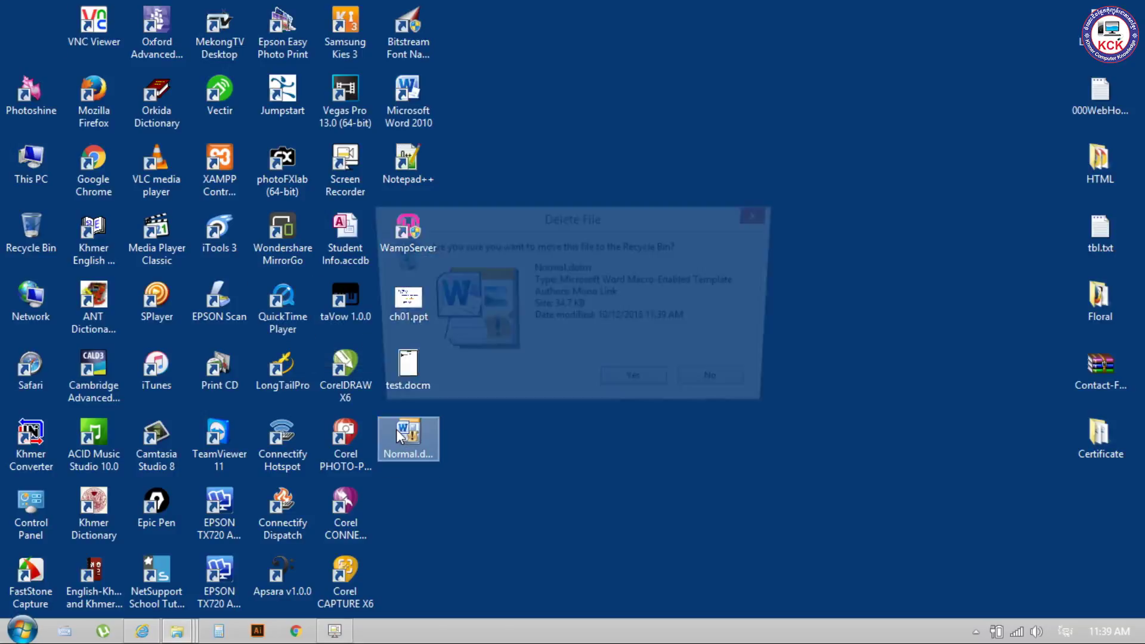
key("Return")
double_click(416, 369)
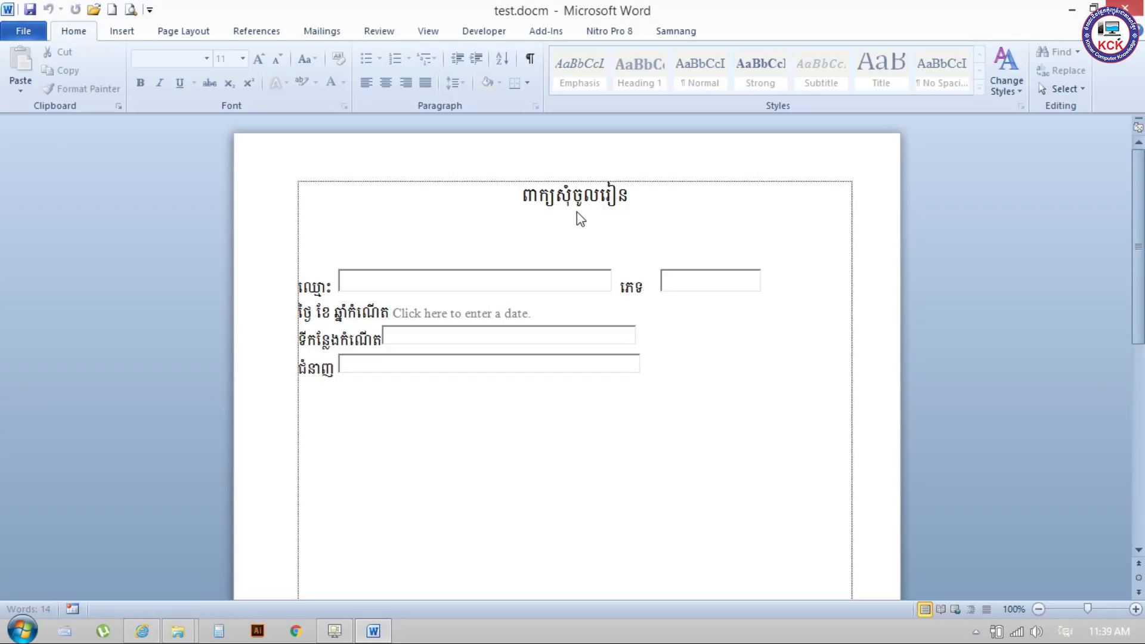
Type Khmer test text into the name and right-hand fields, erase it, and try the birth date calendar
type("សដរសដថេ")
left_click(710, 288)
type("សដថសដ")
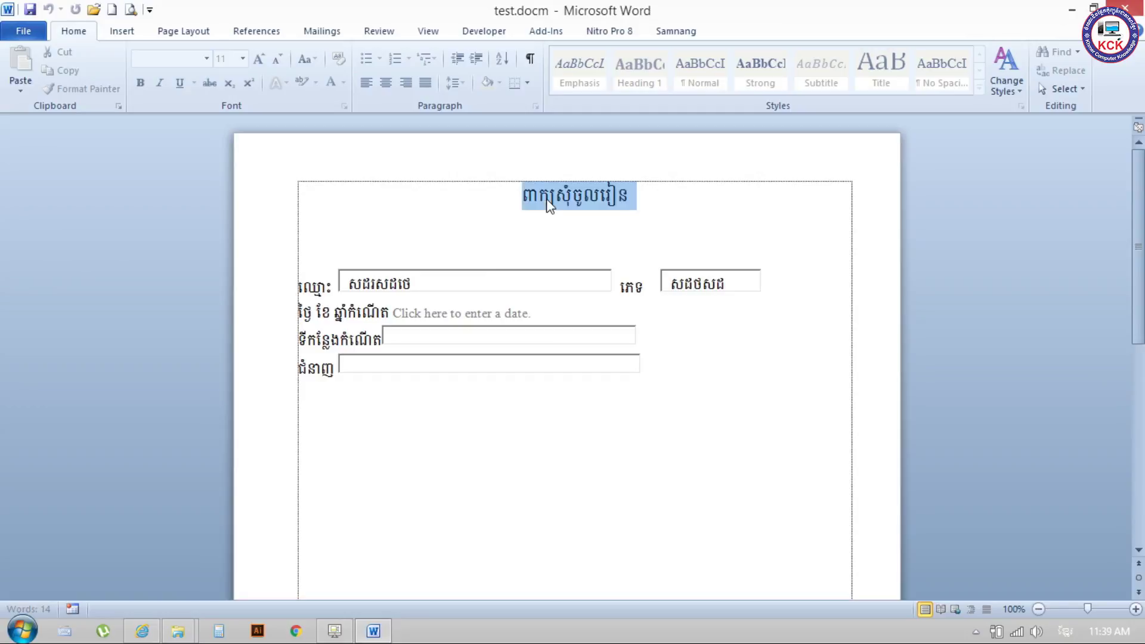
type("សដដសដថដថ")
key("BackSpace")
key("BackSpace")
key("BackSpace")
key("BackSpace")
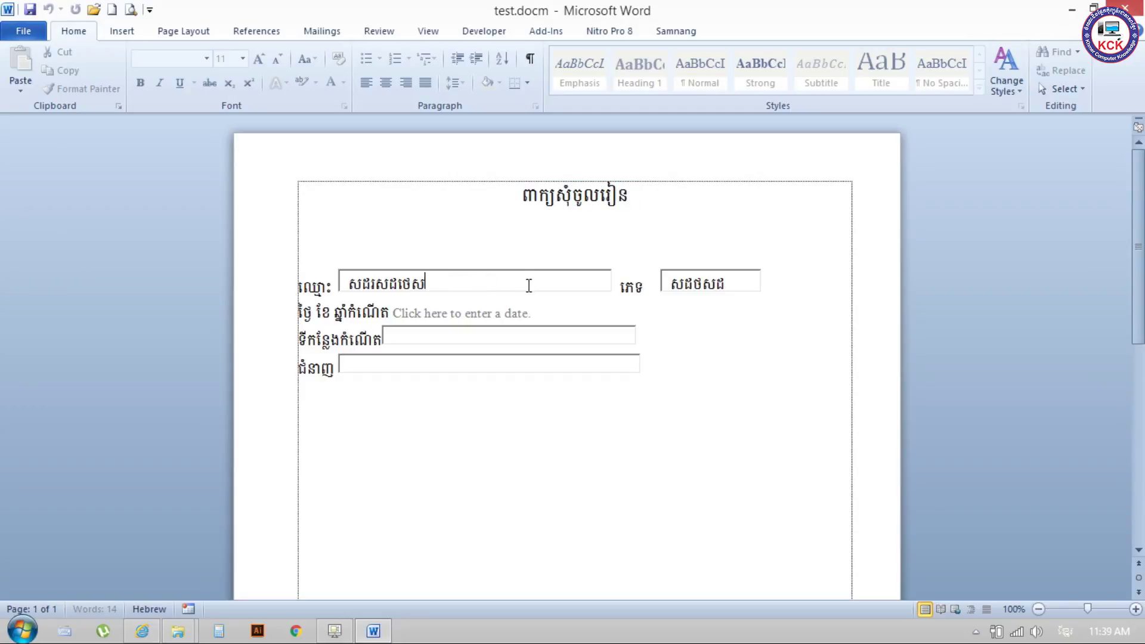
key("BackSpace")
key("BackSpace")
key("BackSpace")
left_click(492, 314)
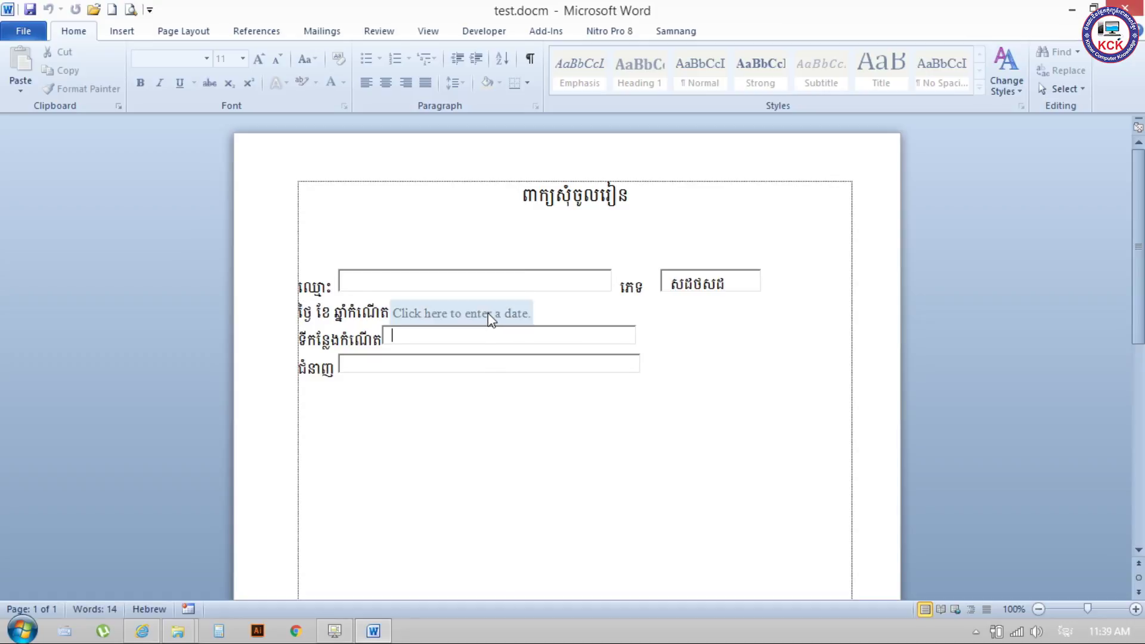
left_click(543, 313)
key("Escape")
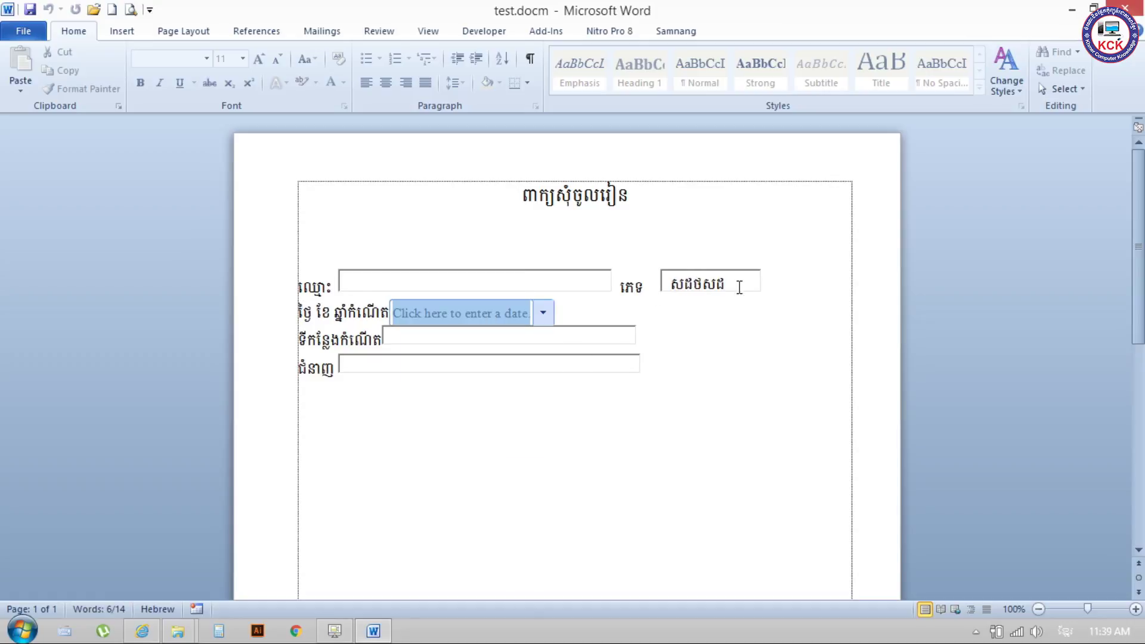
key("shift+Tab")
key("BackSpace")
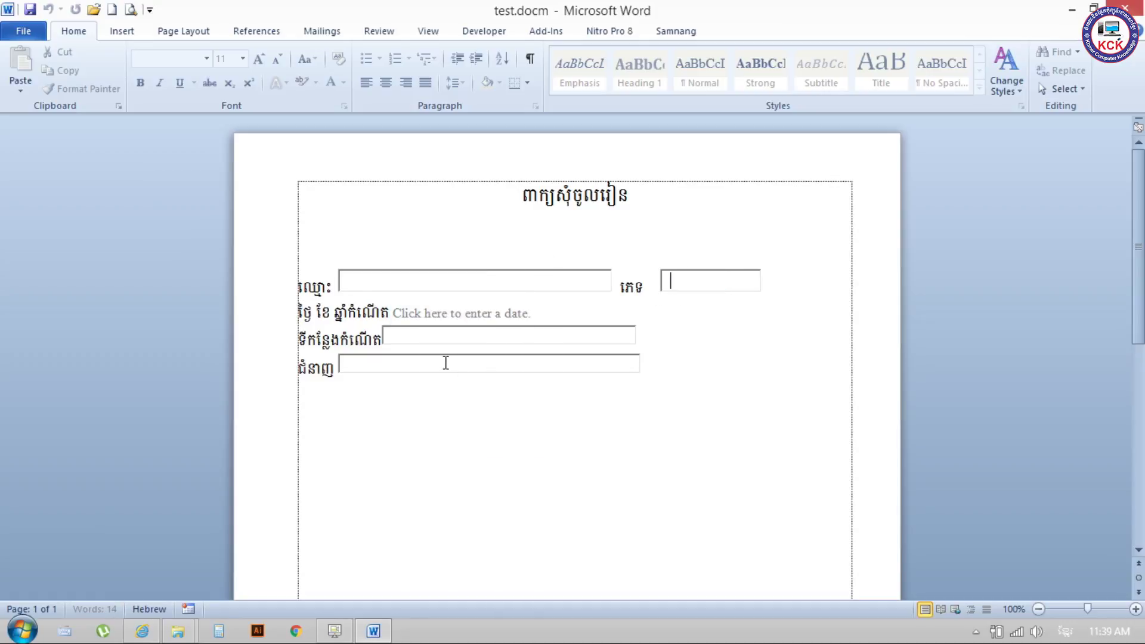
Re-enter Khmer test text in the name and right-hand fields, clear the skill field, then save and exit Word
type("ឥករេឥក្ករេឥ")
left_click(386, 283)
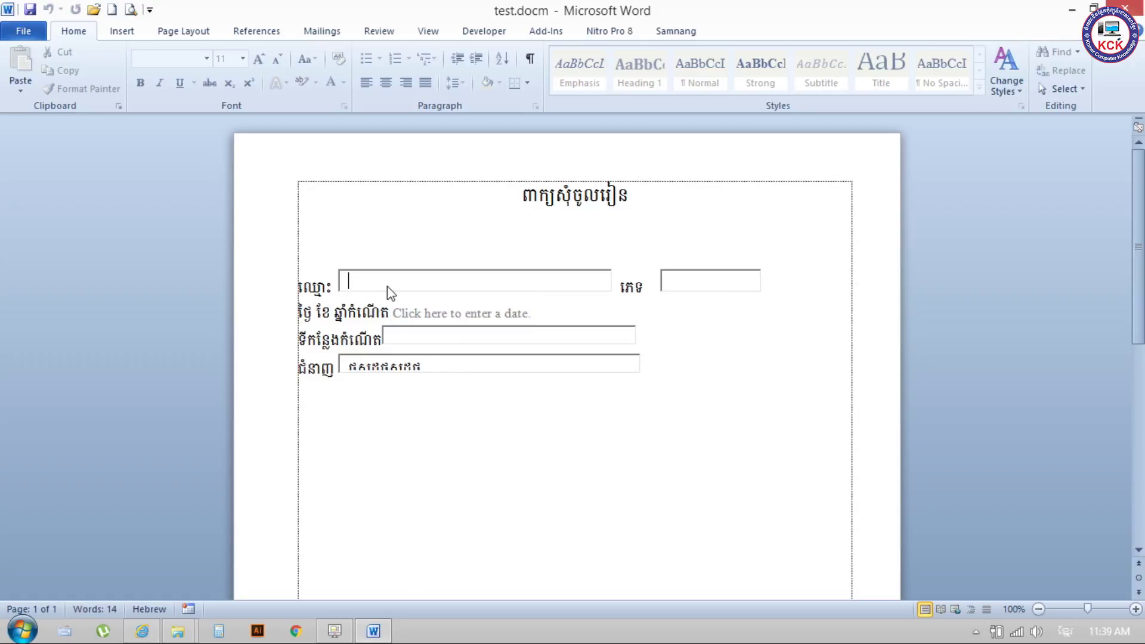
left_click(266, 360)
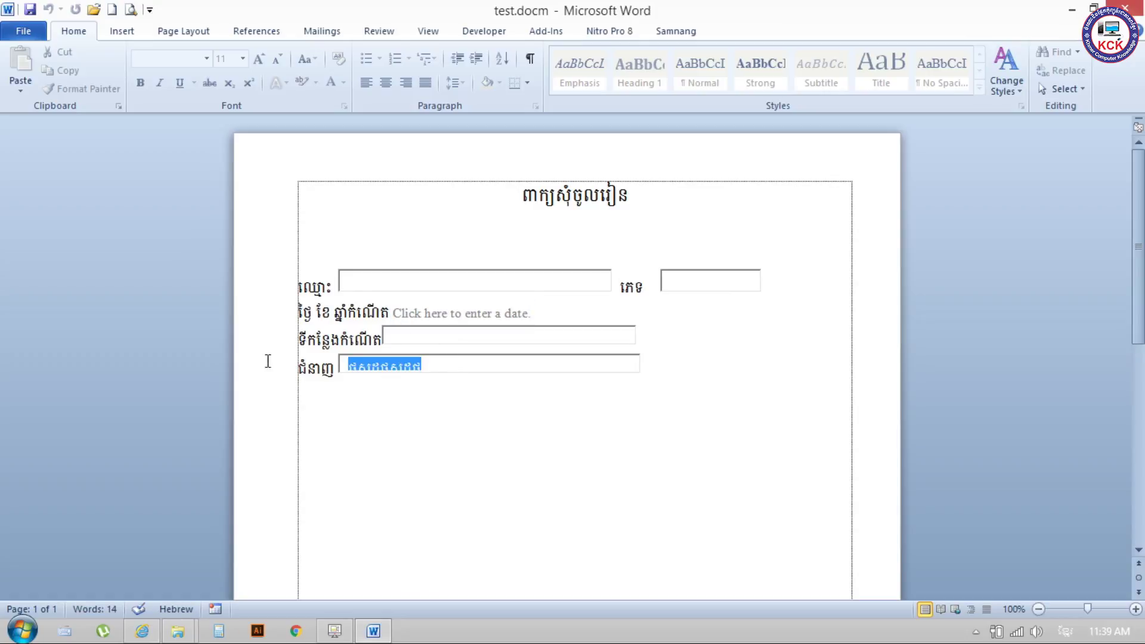
key("BackSpace")
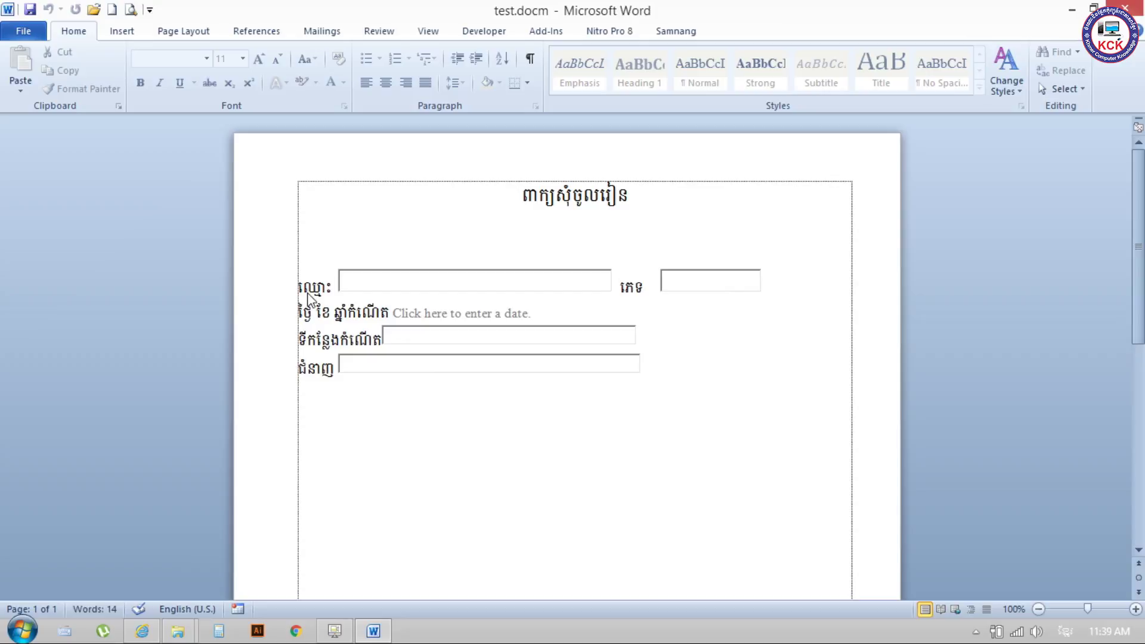
left_click(308, 297)
type("ដសថសដថស")
left_click(680, 281)
type("សដថស")
left_click(28, 9)
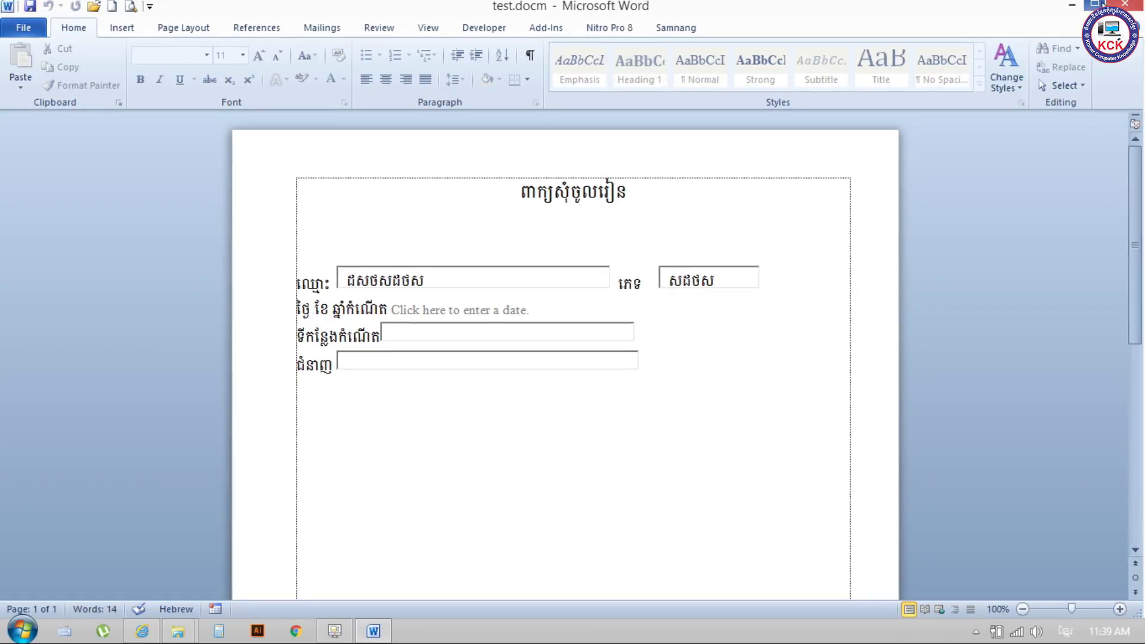
left_click(1124, 4)
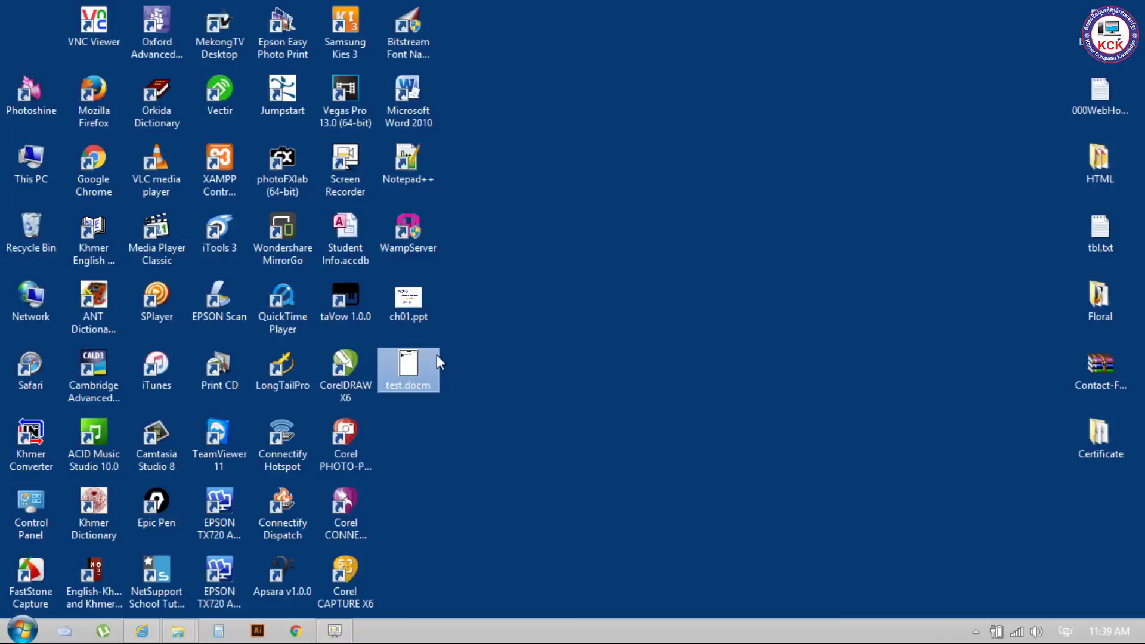
Reopen test.docm and type Khmer test text into the form fields
double_click(437, 355)
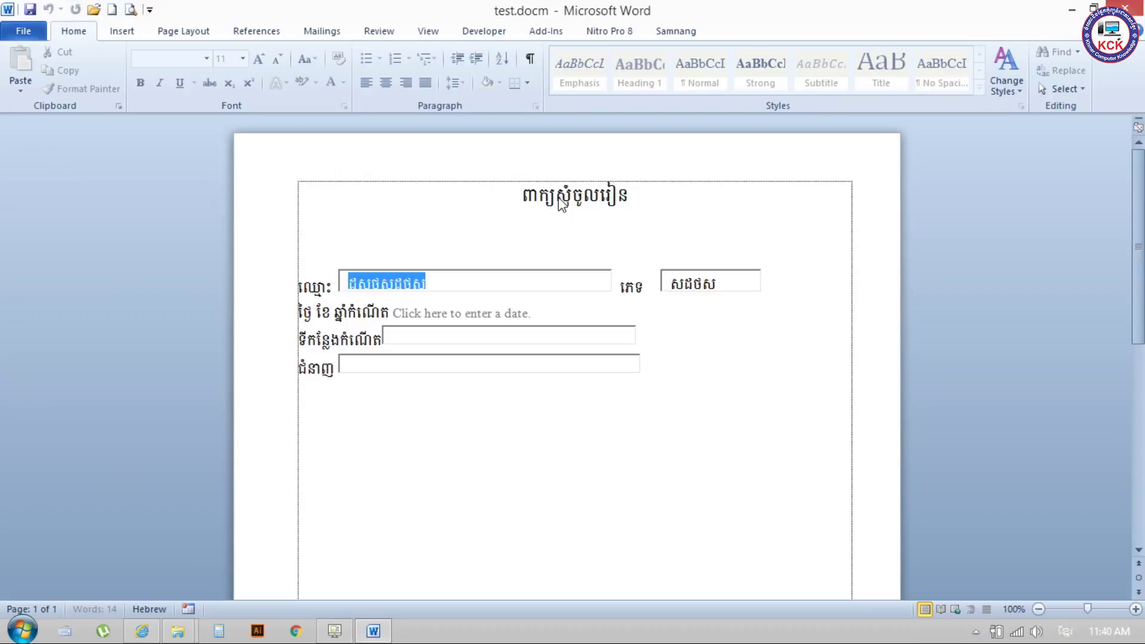
type("ដថសដាសដថសថាសថាសថ")
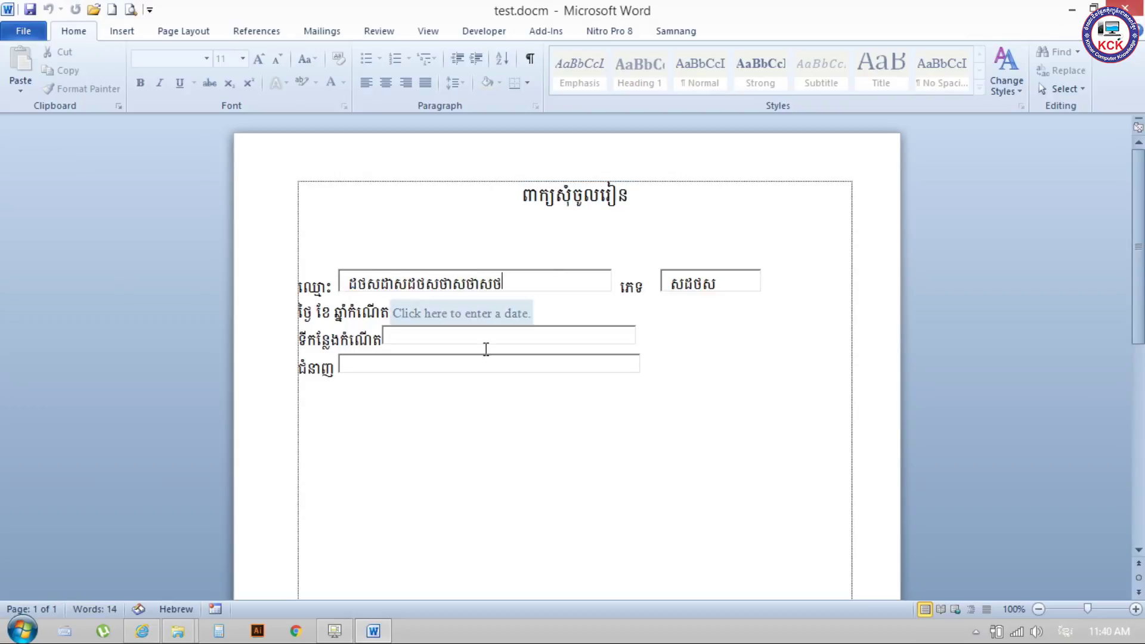
left_click(429, 335)
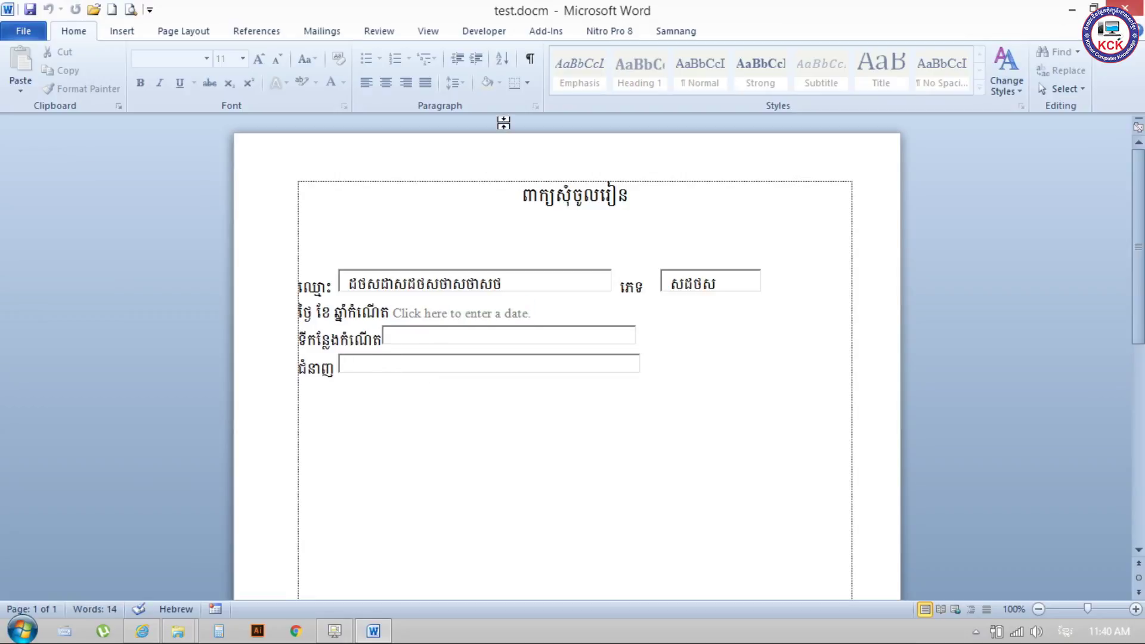
left_click(492, 360)
Clear the right-hand and name fields, open and close the birth date calendar, then close the window
double_click(731, 279)
key("BackSpace")
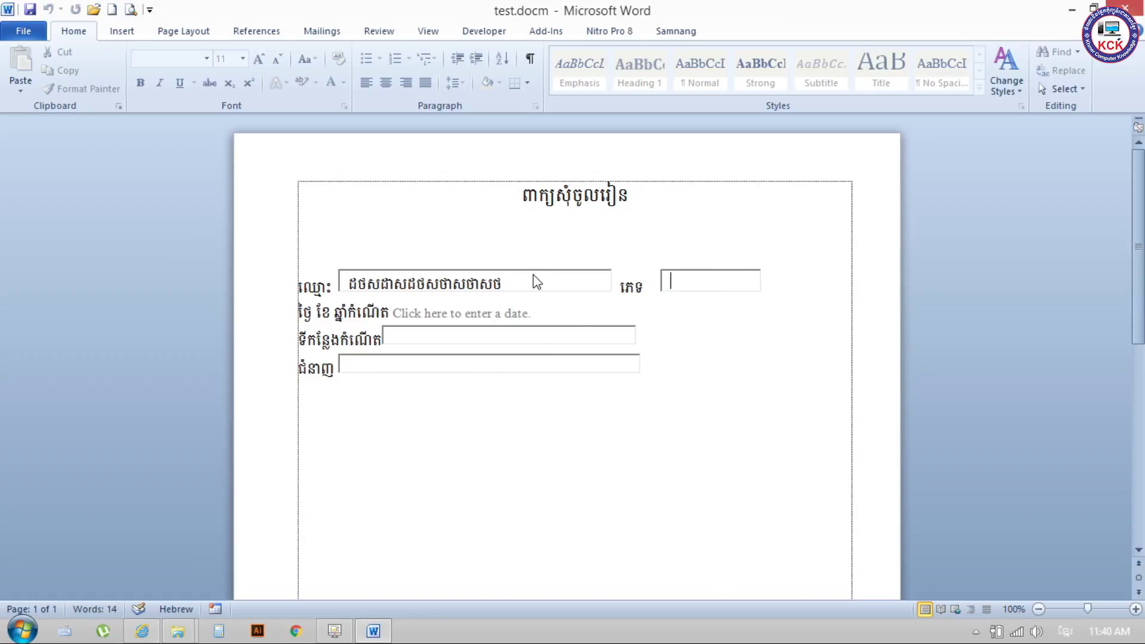
double_click(516, 285)
key("BackSpace")
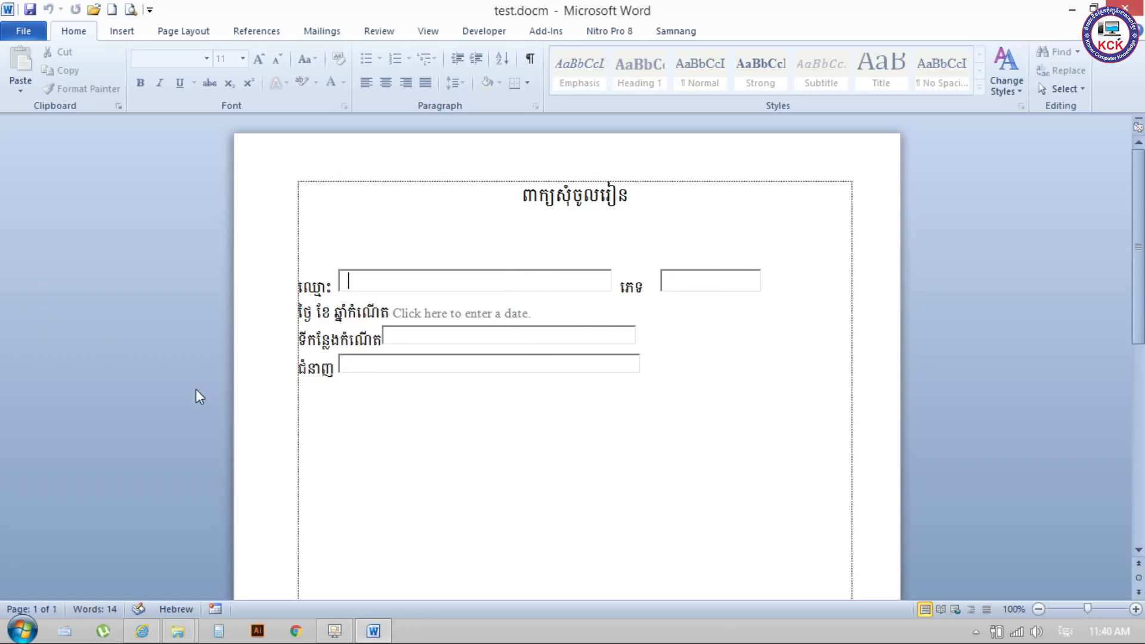
left_click(424, 317)
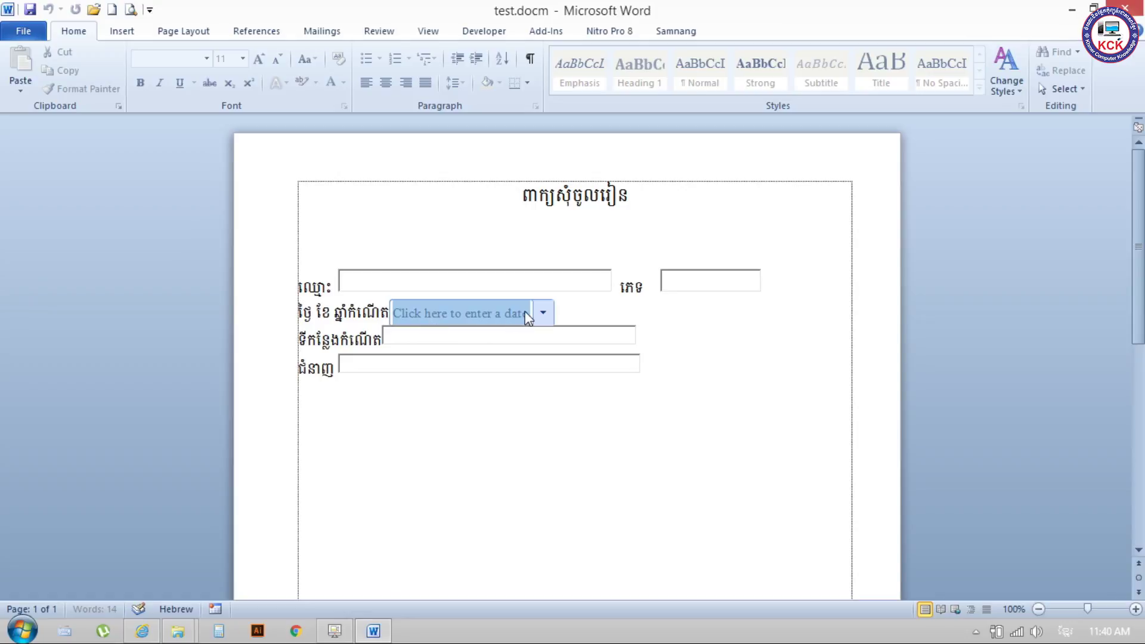
left_click(542, 313)
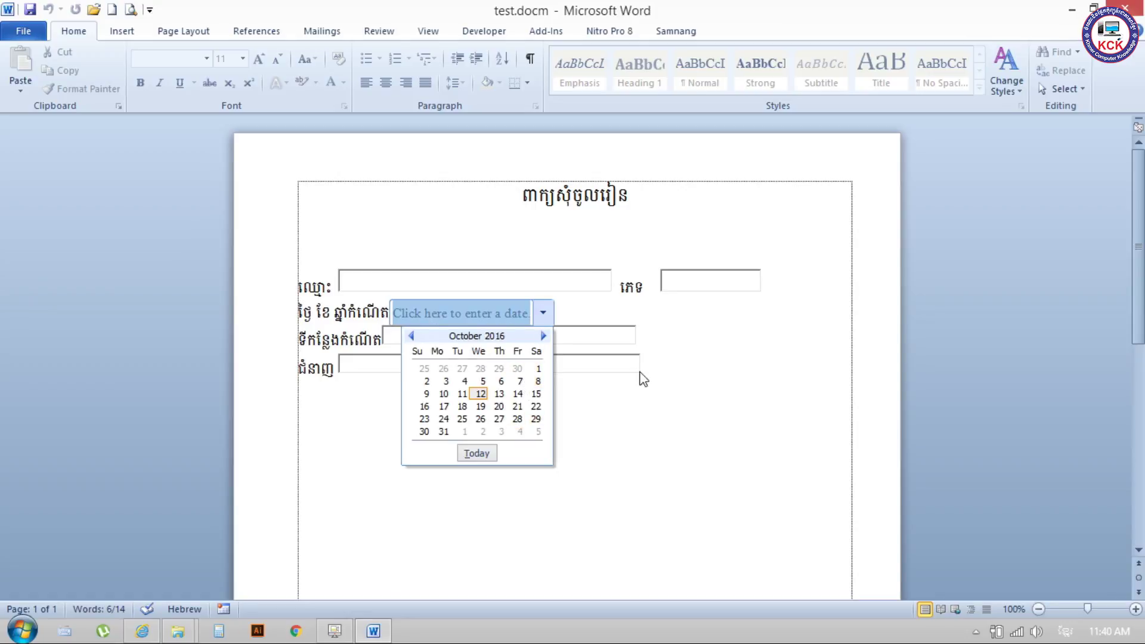
left_click(618, 352)
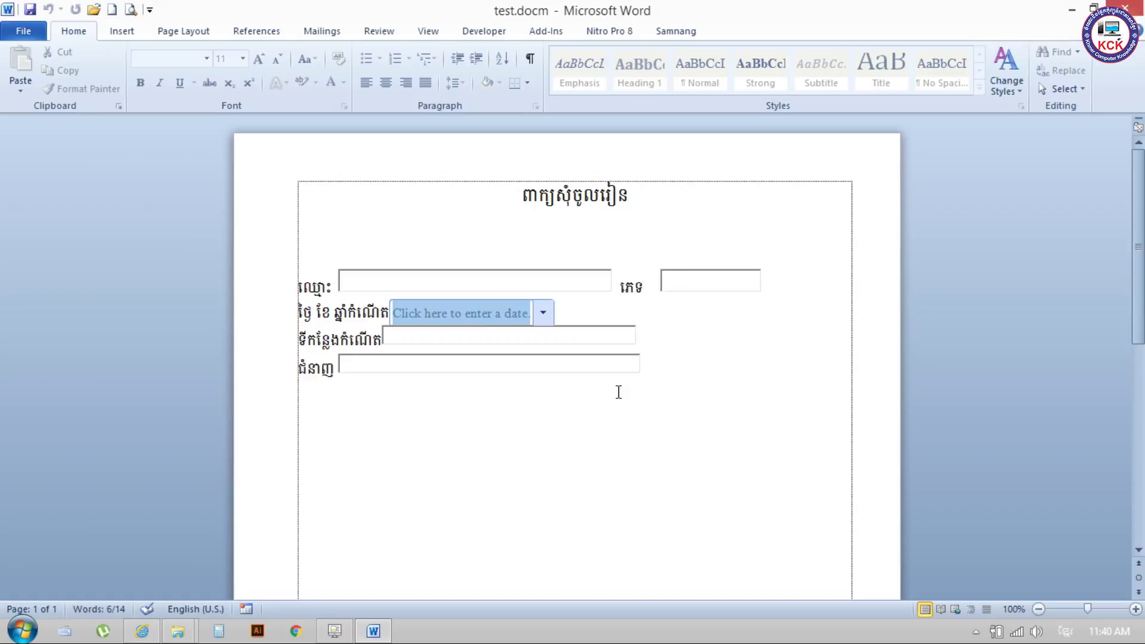
left_click(1123, 7)
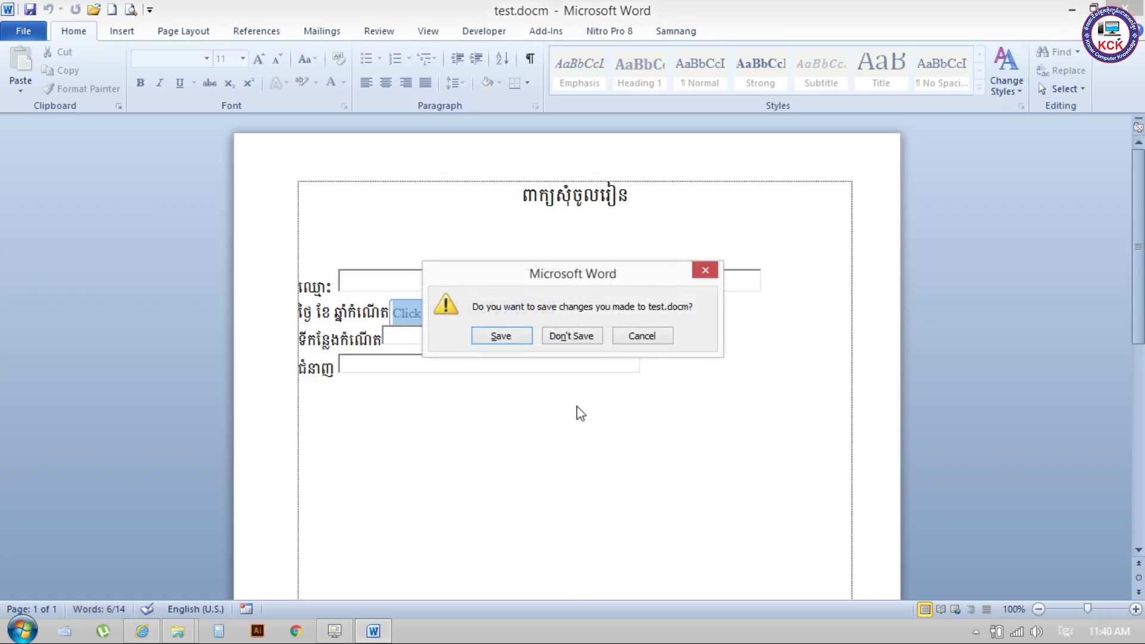